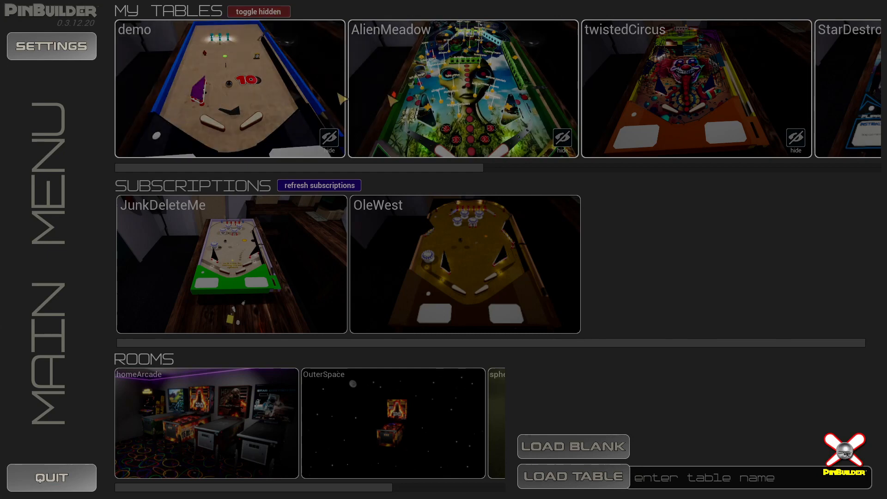
left_click(272, 13)
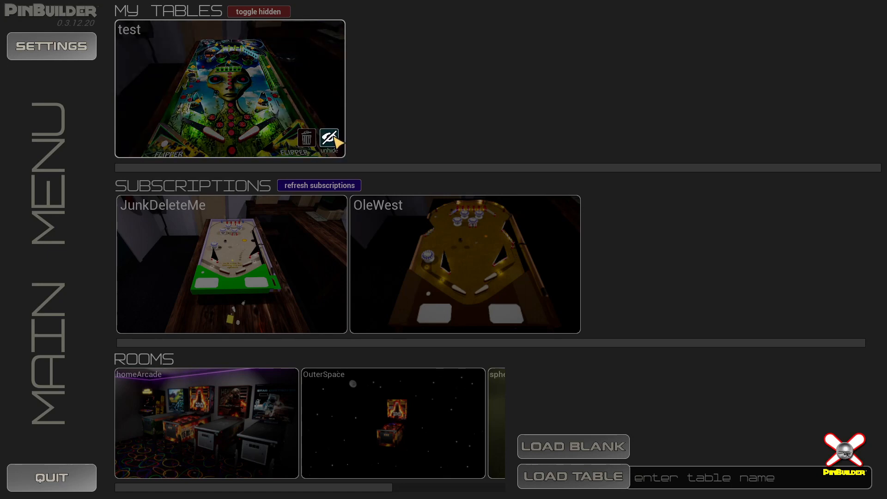
left_click(307, 138)
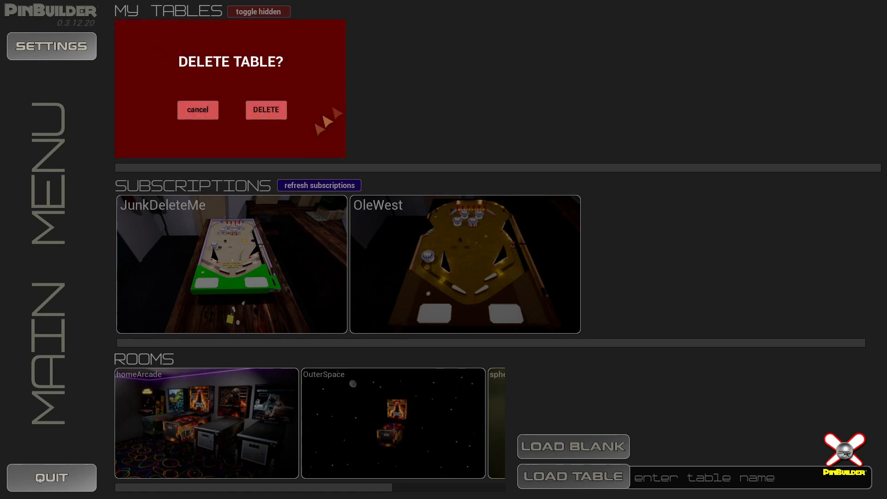
left_click(278, 112)
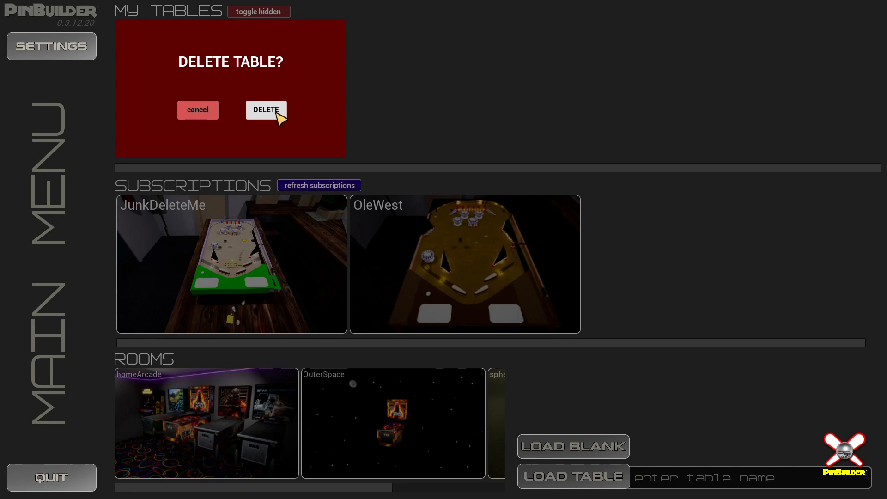
left_click(200, 113)
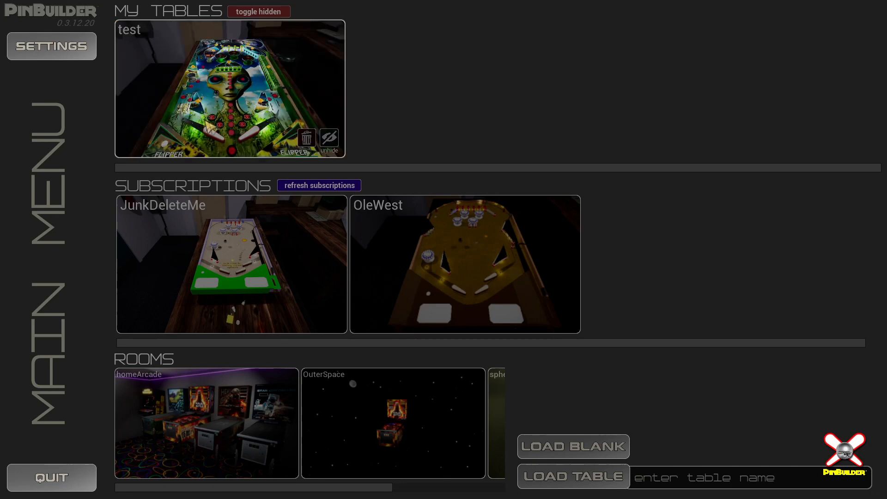
left_click(254, 12)
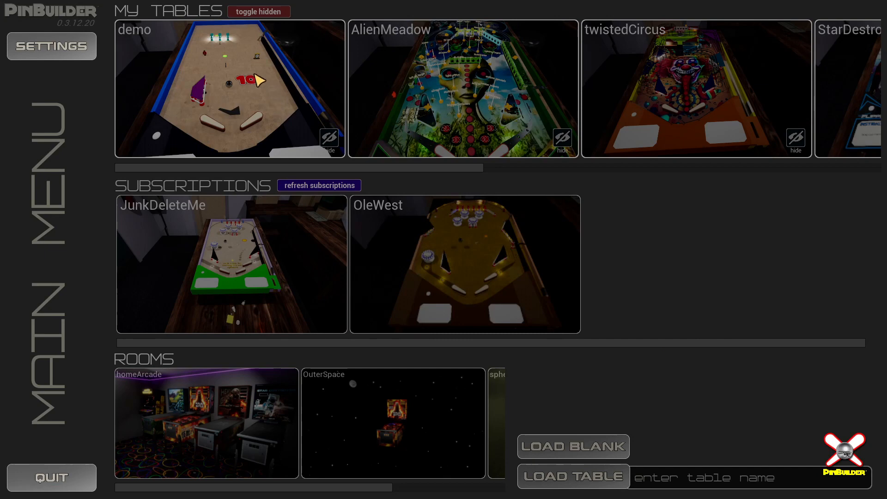
- Hide the demo table from the table list and load a blank table
left_click(330, 137)
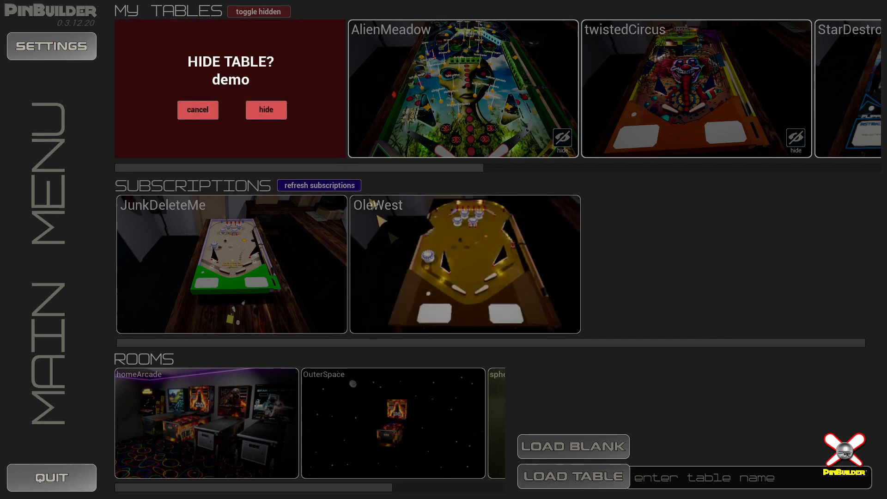
left_click(267, 110)
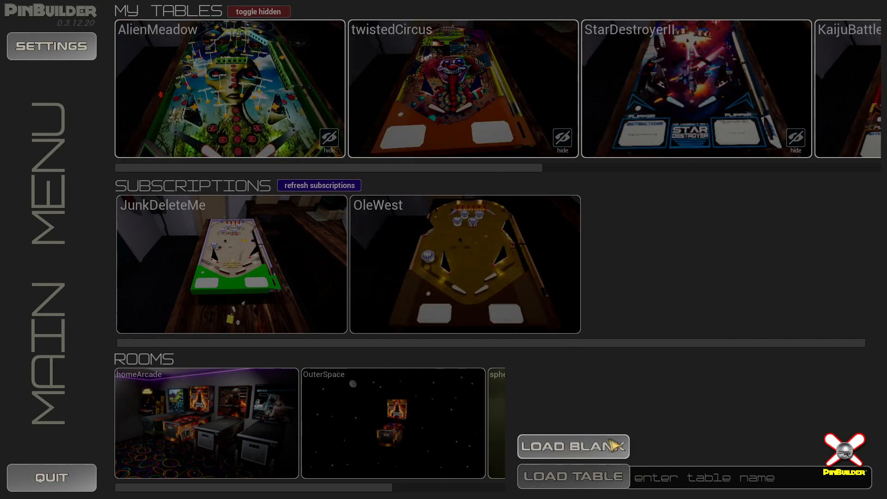
left_click(581, 446)
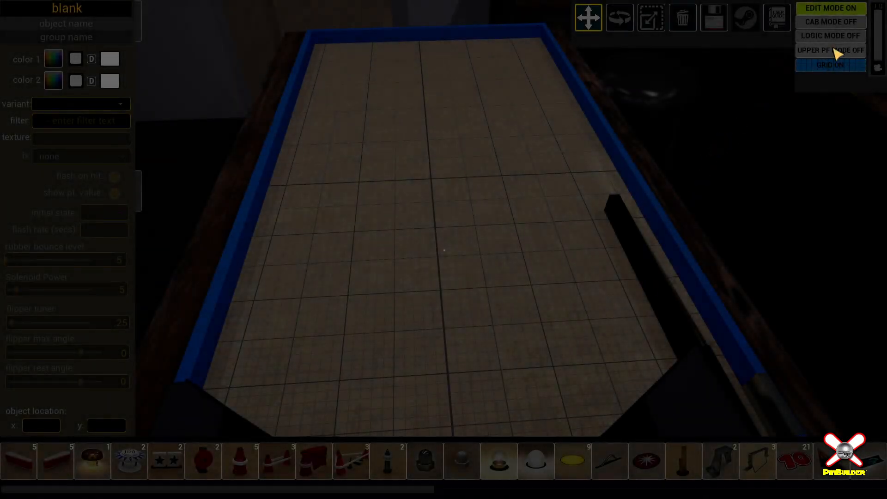
- Turn the playfield grid off and back on
left_click(841, 65)
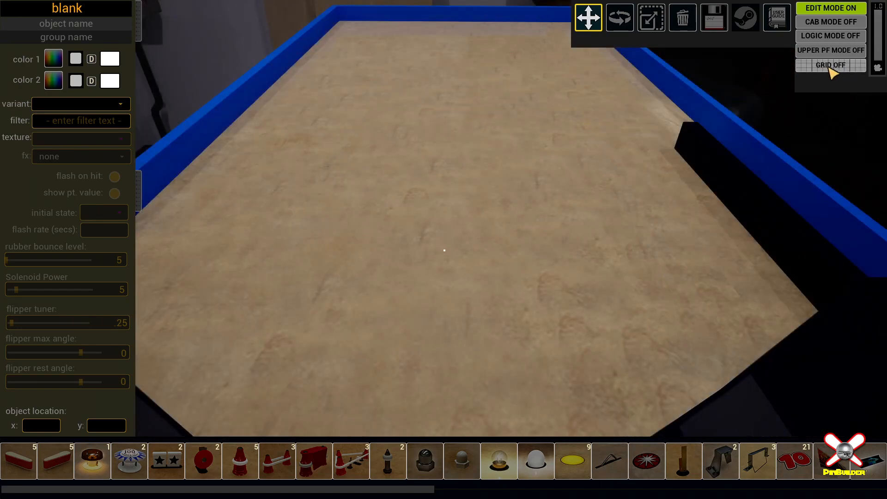
left_click(831, 69)
right_click_drag(768, 179, 799, 185)
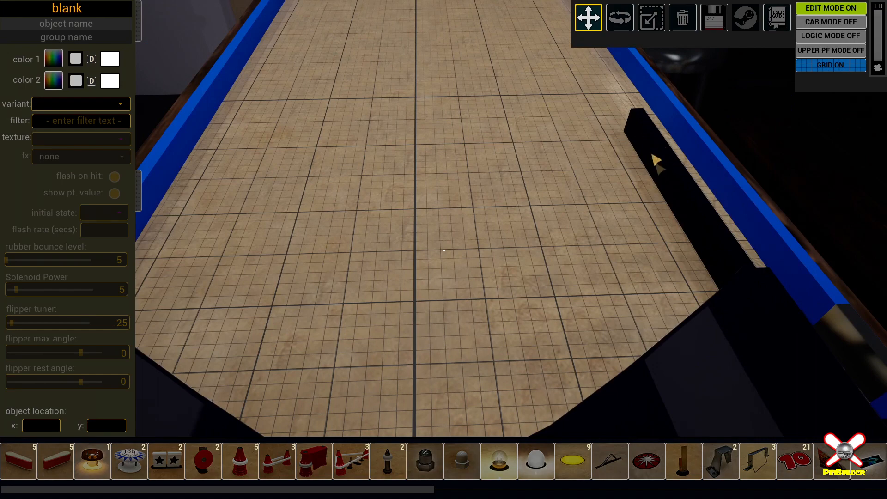
right_click_drag(621, 163, 536, 181)
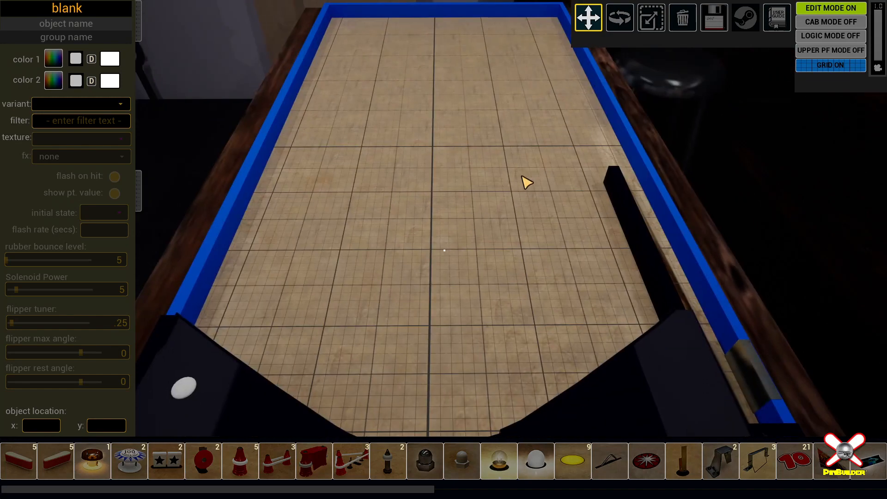
- In cabinet mode, switch the cabinet type to widebody - 27"x42" and back to standard - 20.25"x40"
key("c")
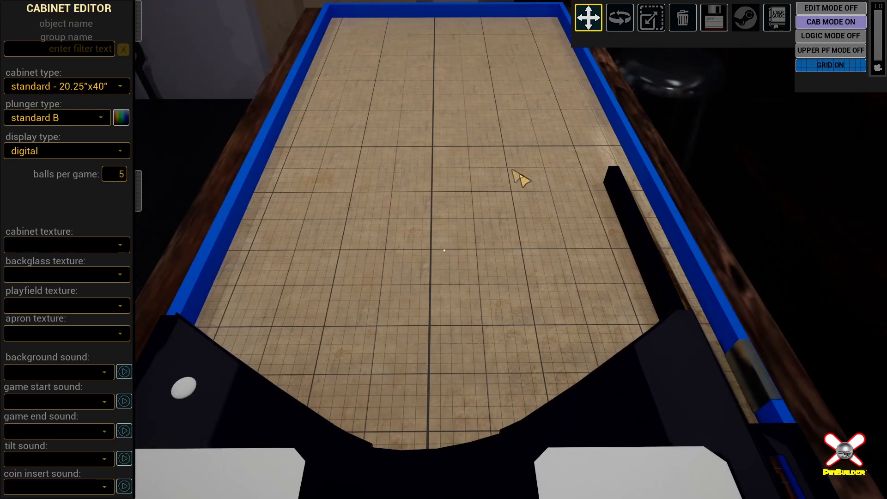
left_click(70, 87)
left_click(59, 114)
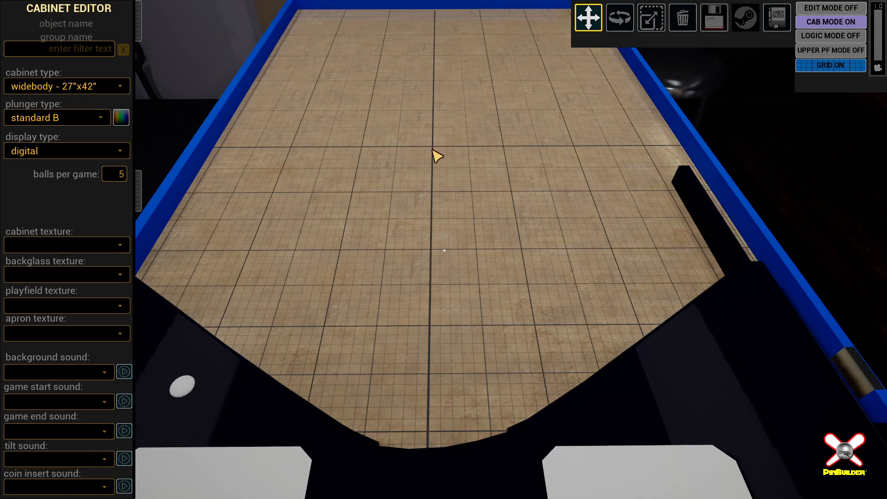
left_click(108, 89)
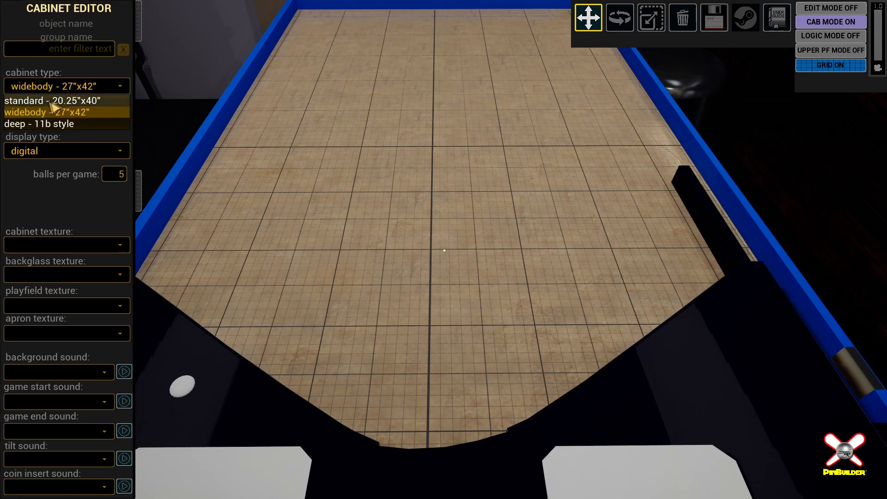
left_click(36, 101)
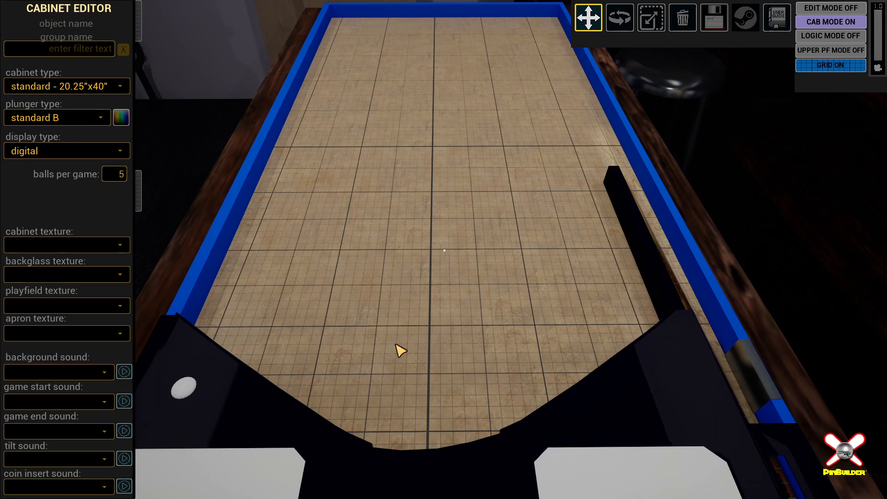
- Return to edit mode and place a plastic post on the vertical centre line of the playfield grid
key("e")
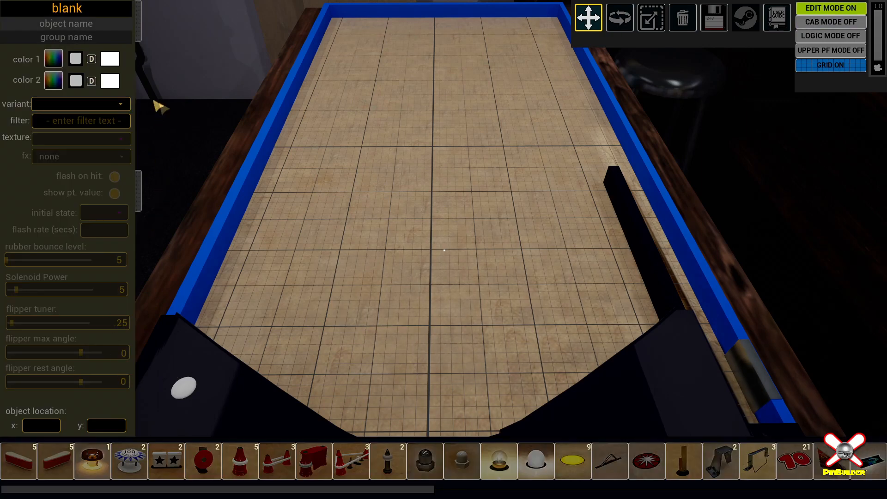
left_click(240, 460)
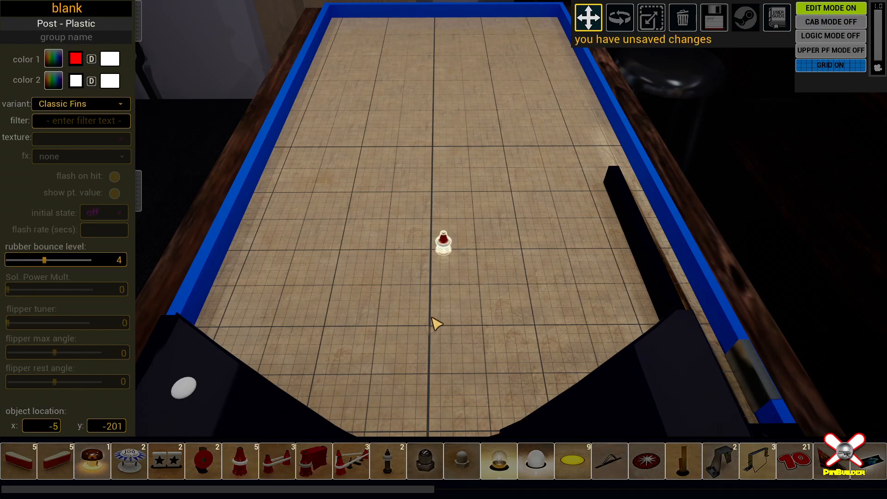
left_click_drag(446, 240, 435, 189)
- Set the plastic post's location to x 0 and y 0
double_click(62, 423)
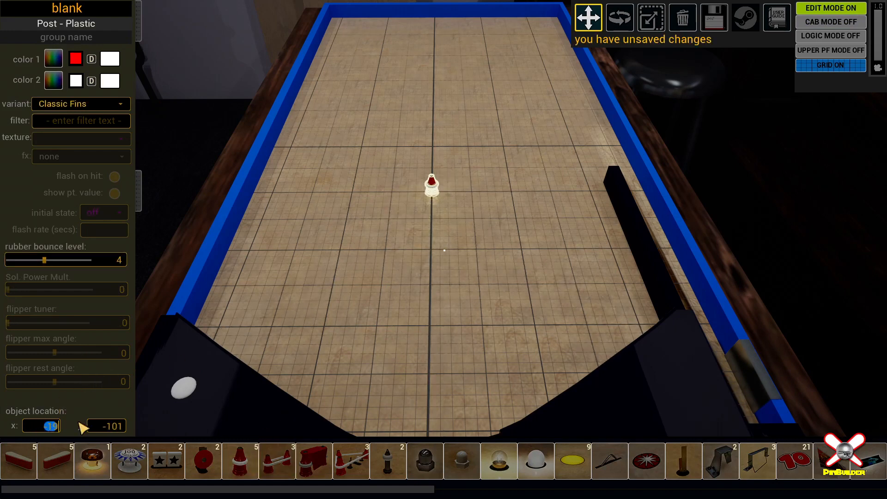
type("0")
key("Tab")
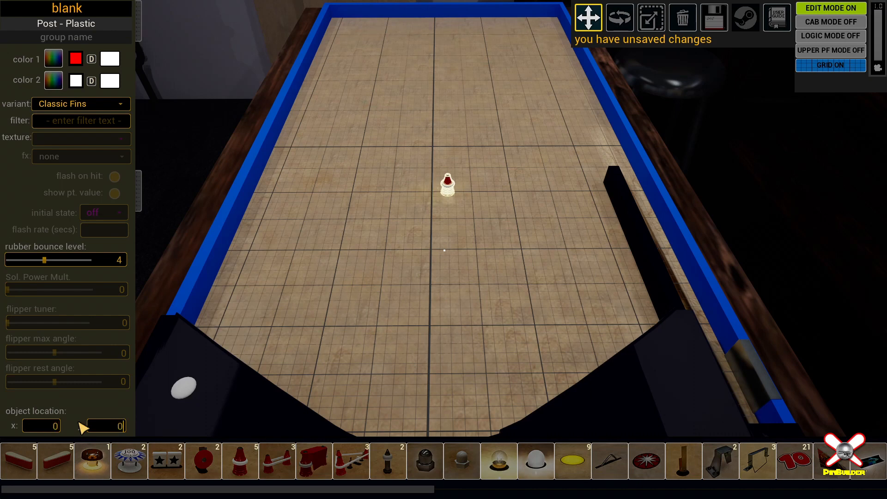
type("0")
key("Return")
scroll(319, 250, "up", 5)
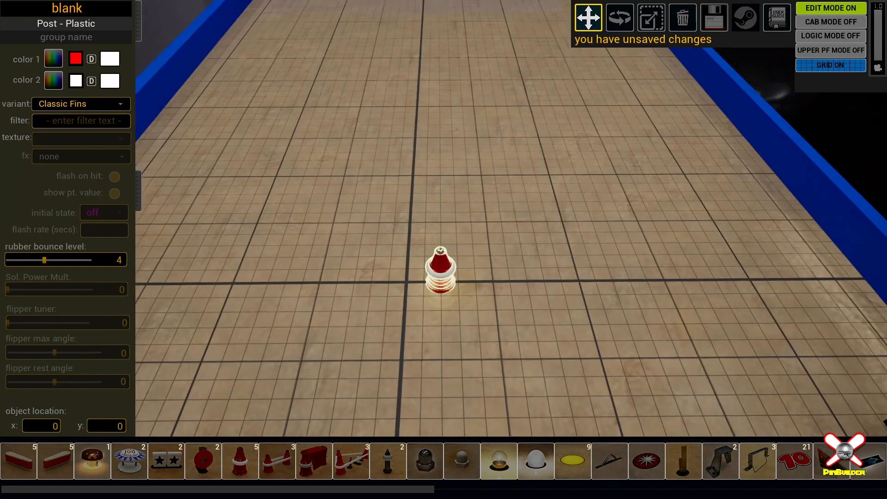
scroll(382, 233, "up", 3)
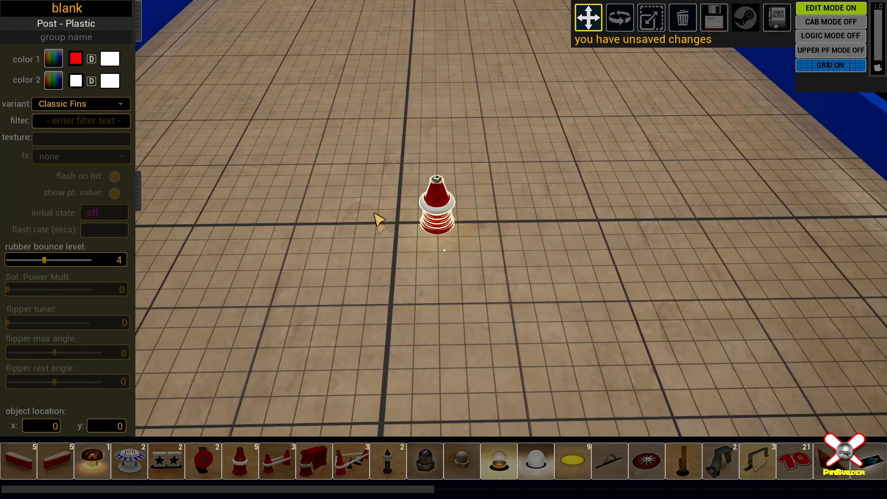
scroll(443, 226, "down", 8)
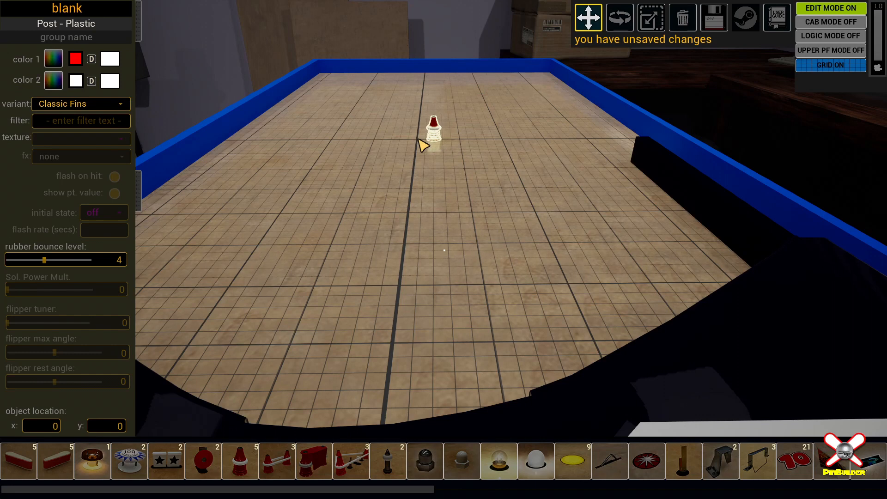
- Add a left and a right flipper to the lower end of the playfield
right_click_drag(423, 145, 444, 155)
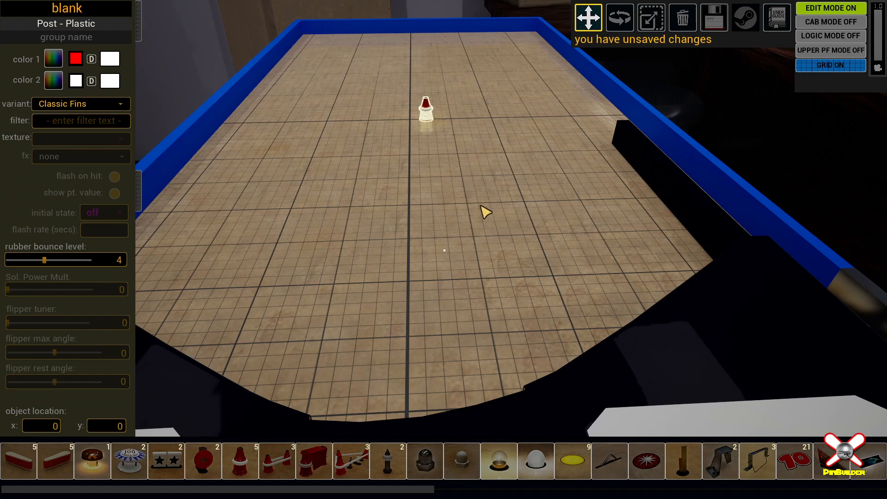
left_click(37, 462)
left_click(57, 461)
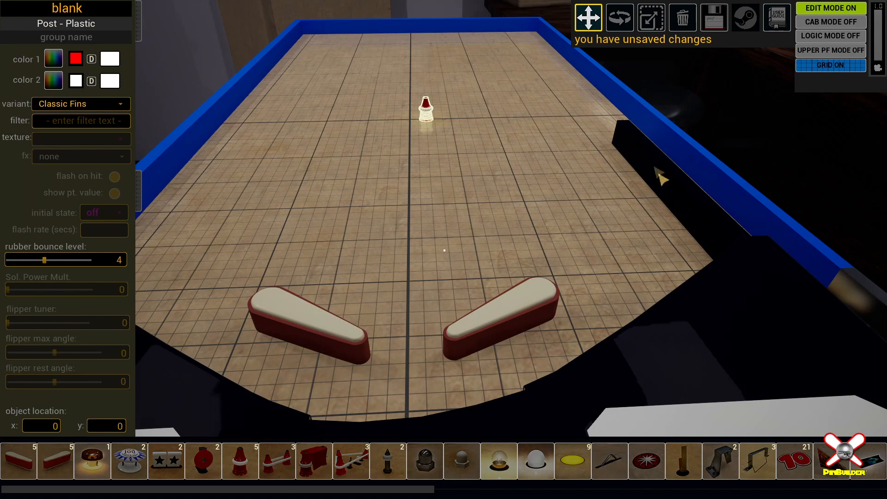
- Examine the shooter lane divider and its distance from the cabinet wall
left_click(646, 153)
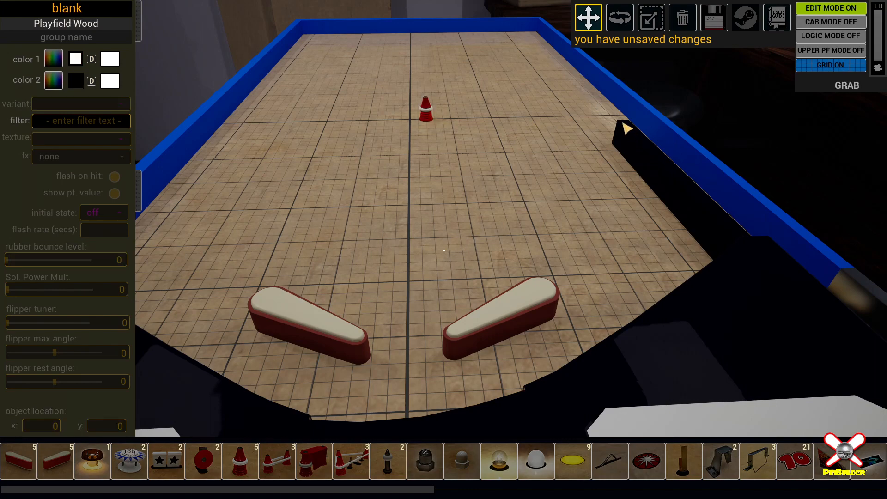
scroll(609, 184, "up", 5)
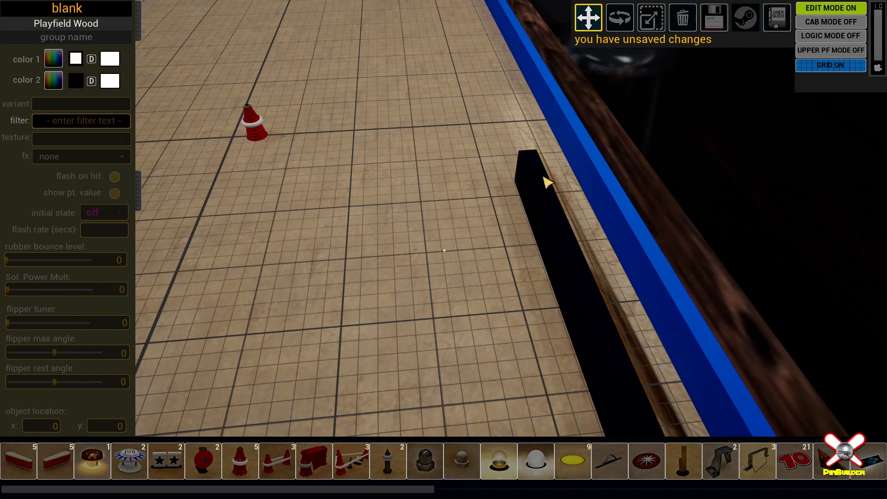
scroll(323, 157, "down", 5)
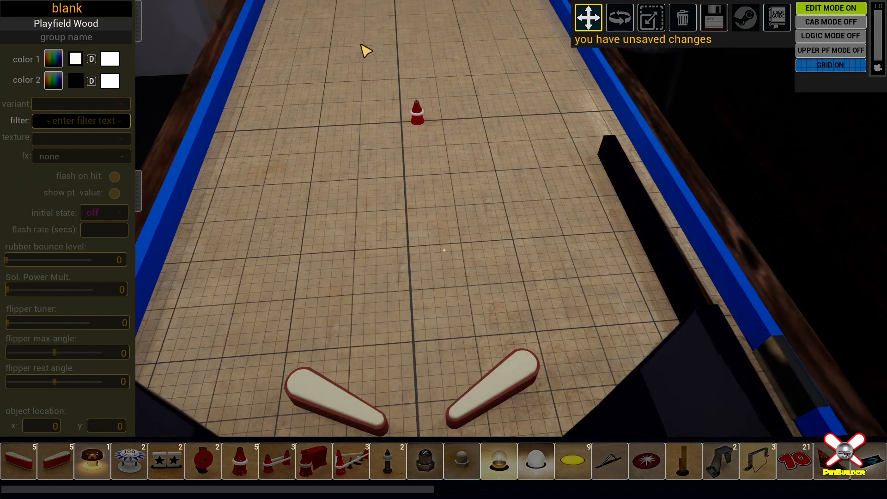
- Select the plastic post and examine its position on the grid, switching the table lighting off and back on
left_click(419, 121)
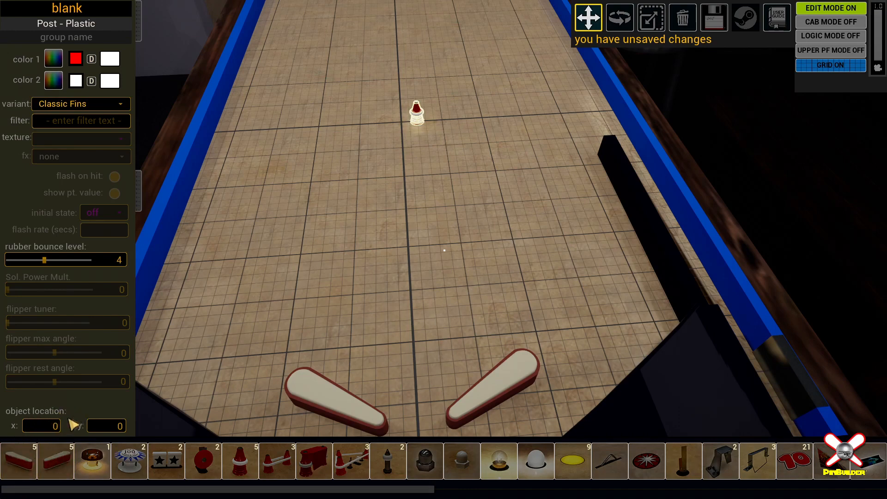
right_click_drag(314, 203, 344, 157)
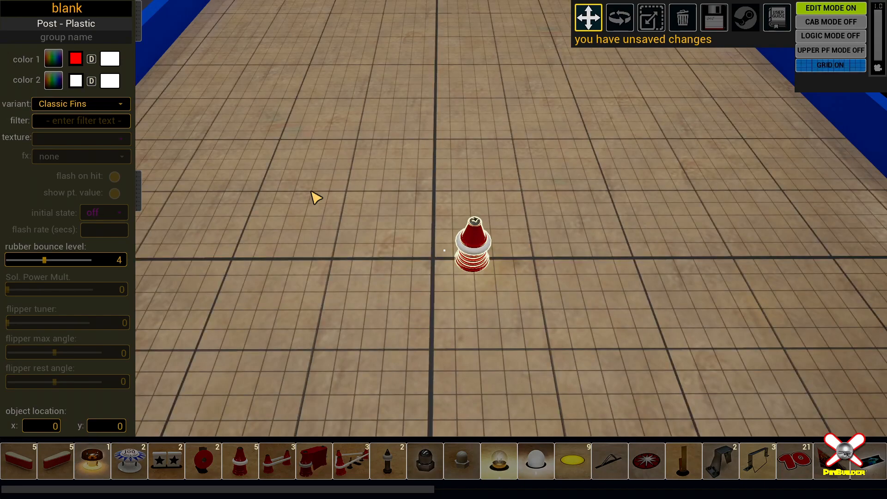
key("5")
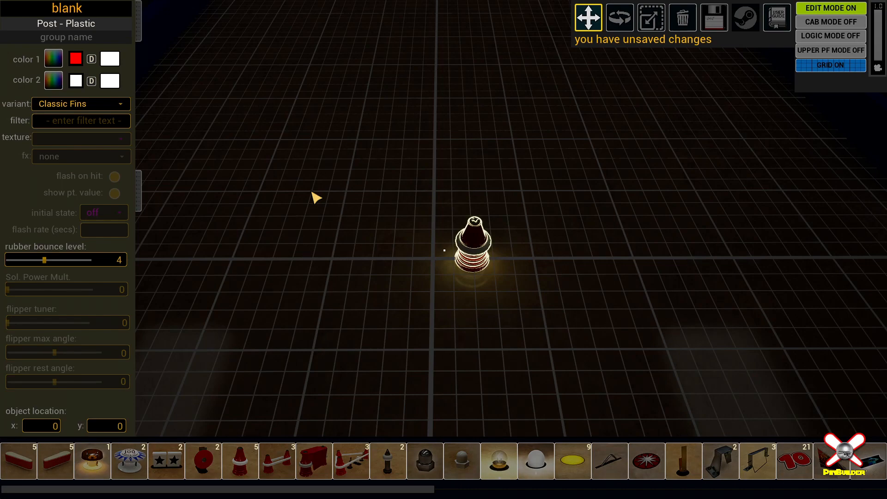
key("5")
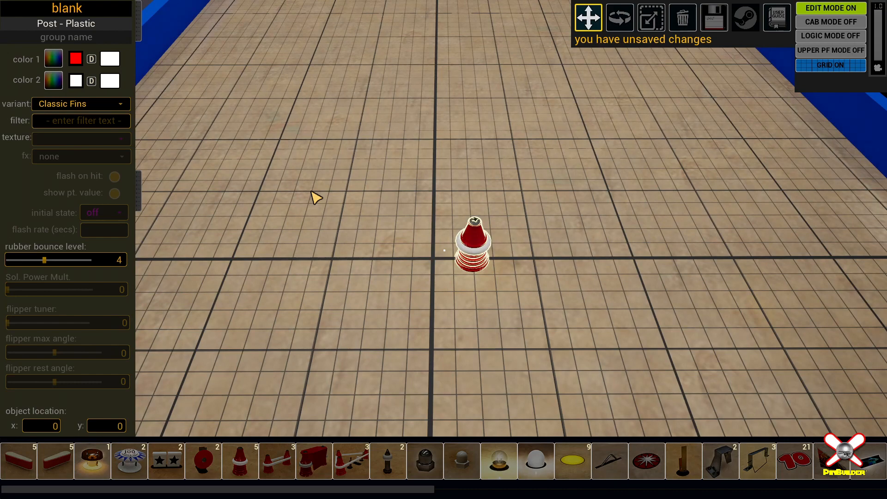
- Move the plastic post with snapping onto the thick grid lines' intersection at x -20, y 0
mouse_move(482, 259)
left_mouse_down()
mouse_move(499, 262)
mouse_move(485, 269)
left_mouse_up()
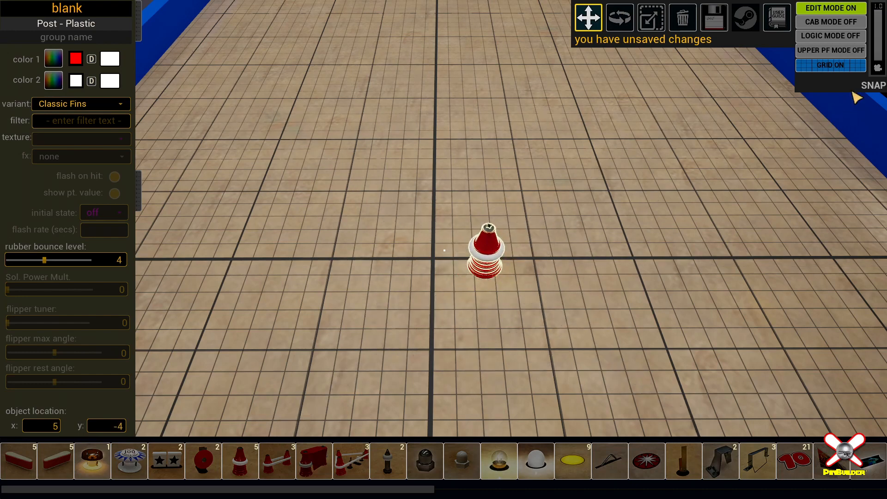
left_click_drag(490, 257, 442, 262)
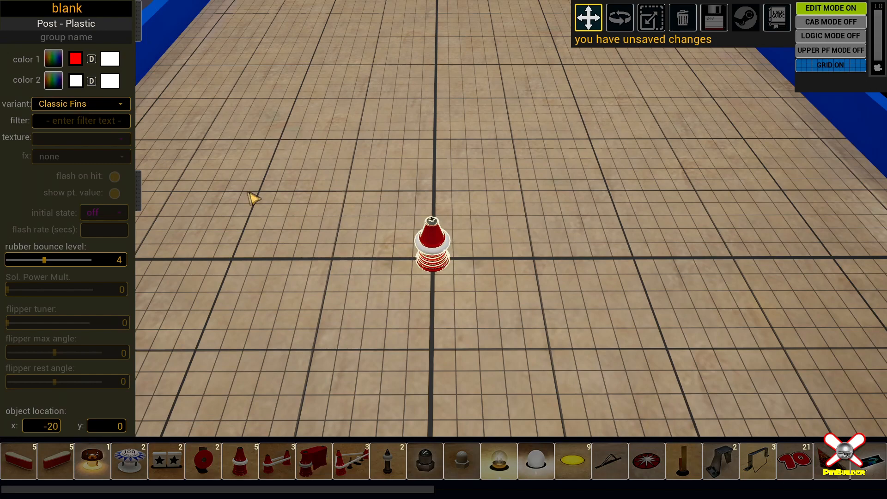
- Open the game options and display settings from the main menu
key("Escape")
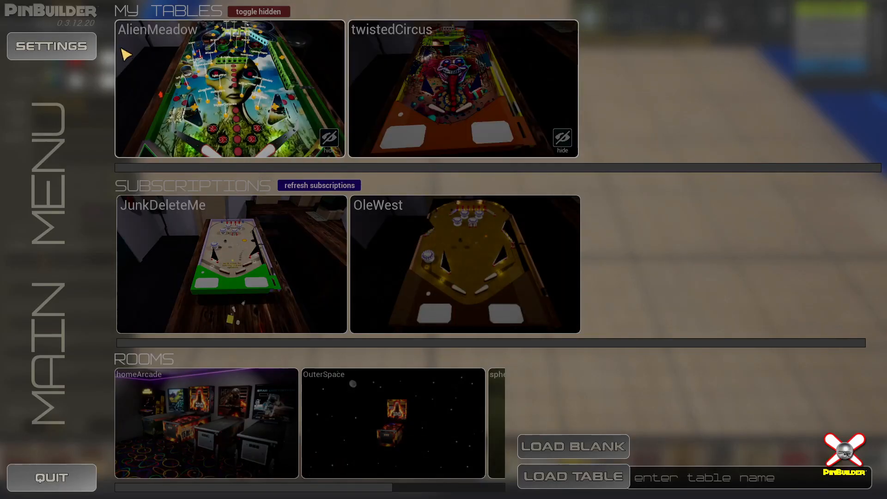
left_click(76, 43)
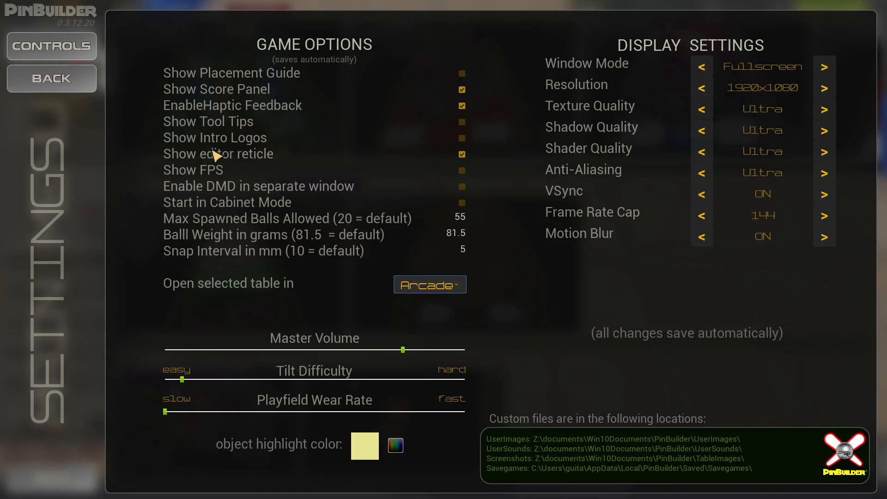
- Leave the settings and delete the plastic post from the playfield
left_click(73, 80)
key("Escape")
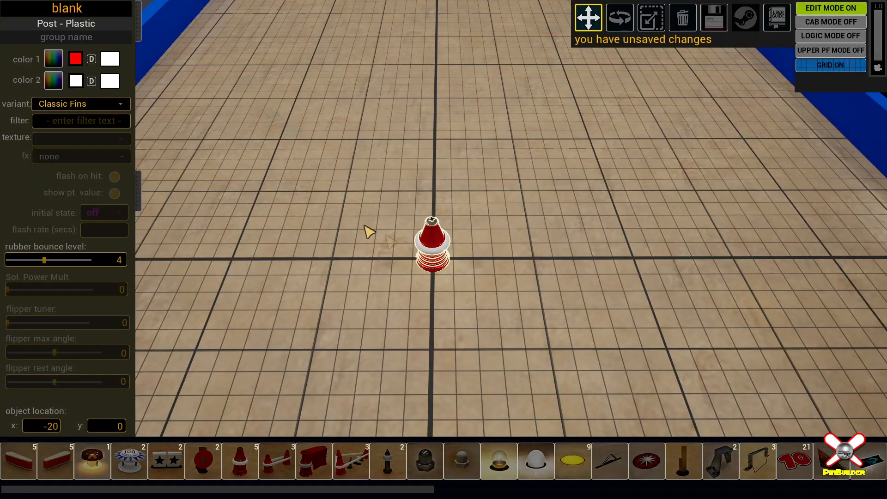
left_click_drag(455, 273, 549, 174)
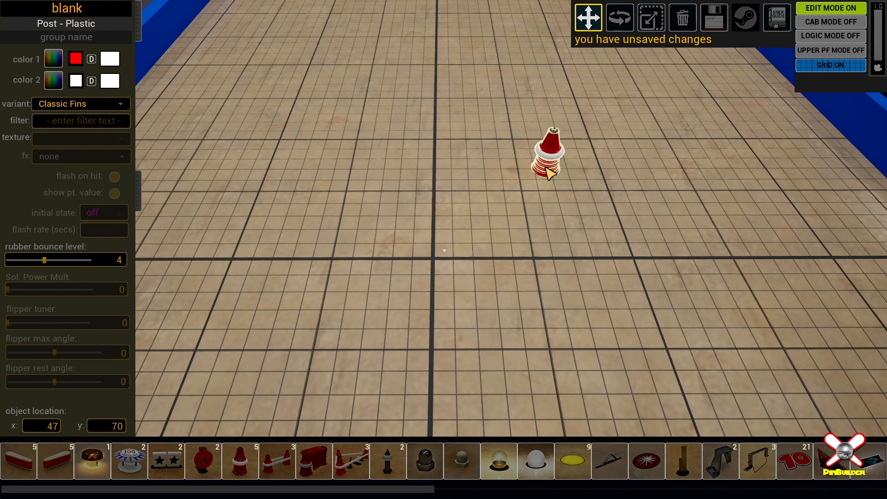
key("Delete")
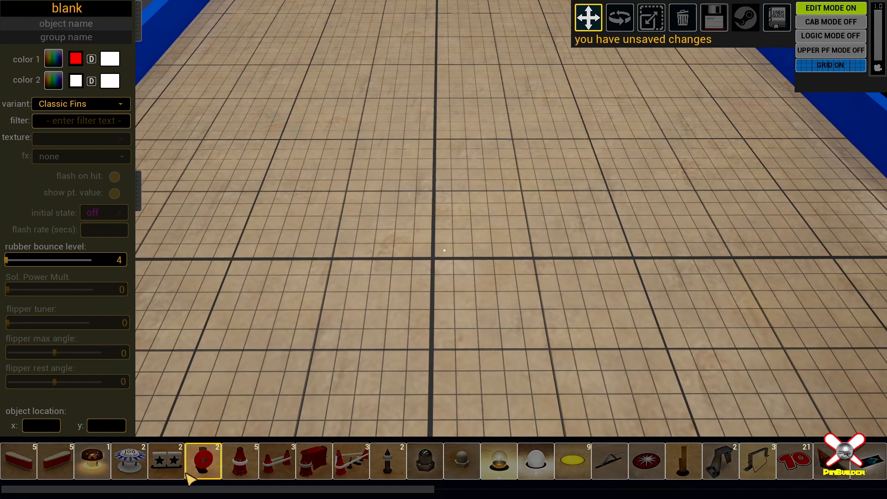
- Place two top lane dividers side by side with snapping, at x -20, y 20 and x 35, y 20
left_click(314, 462)
left_click_drag(446, 241, 441, 203)
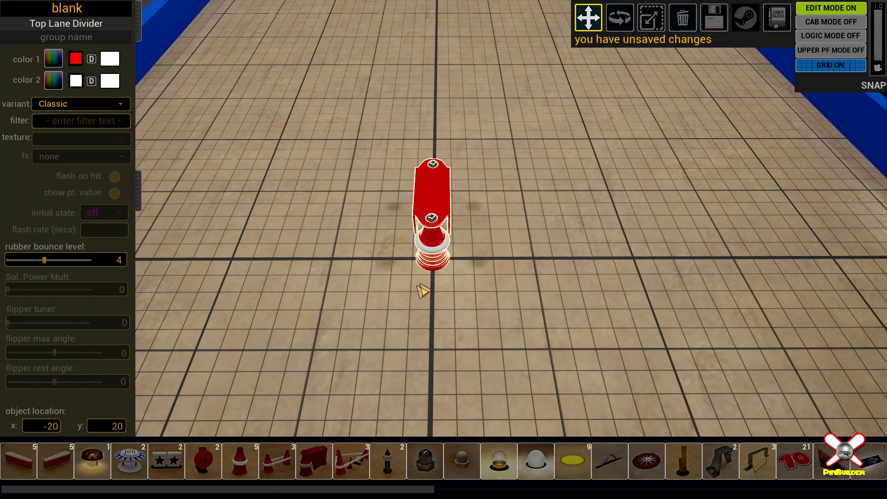
left_click(314, 462)
left_click_drag(457, 231, 533, 233)
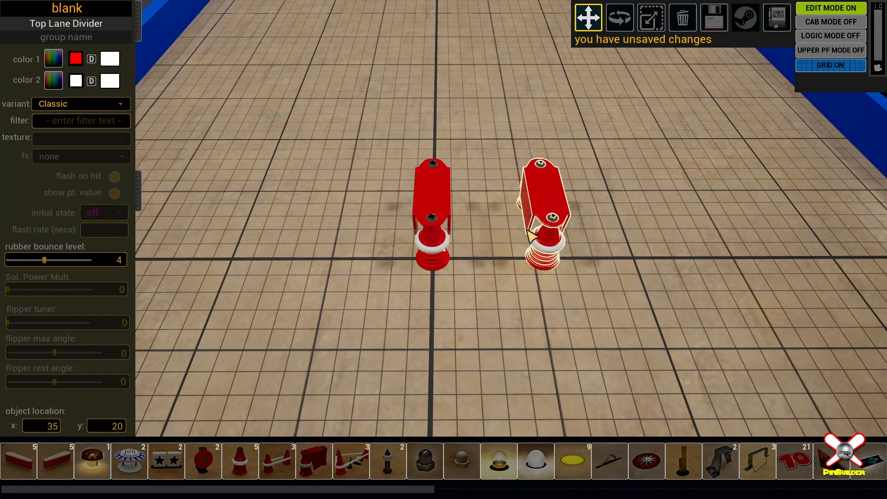
left_click(434, 231)
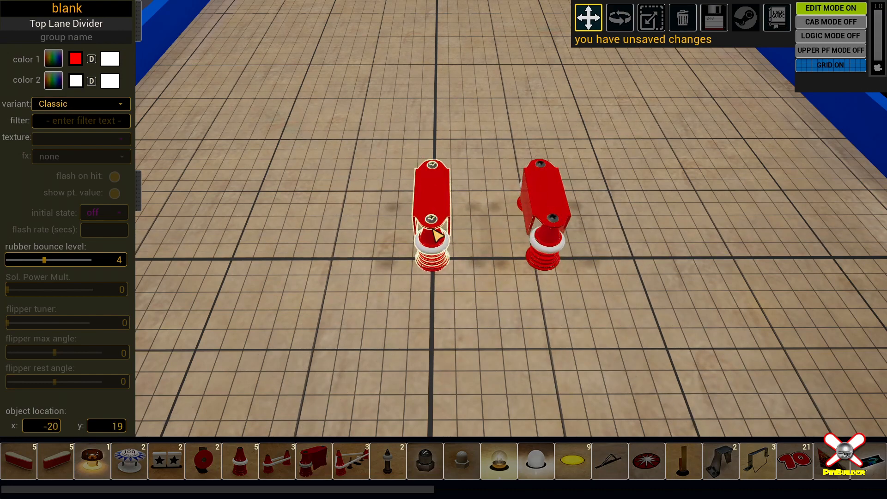
- Add a rollover wire and position it between the two lane dividers at x 5, y 20
left_click(609, 471)
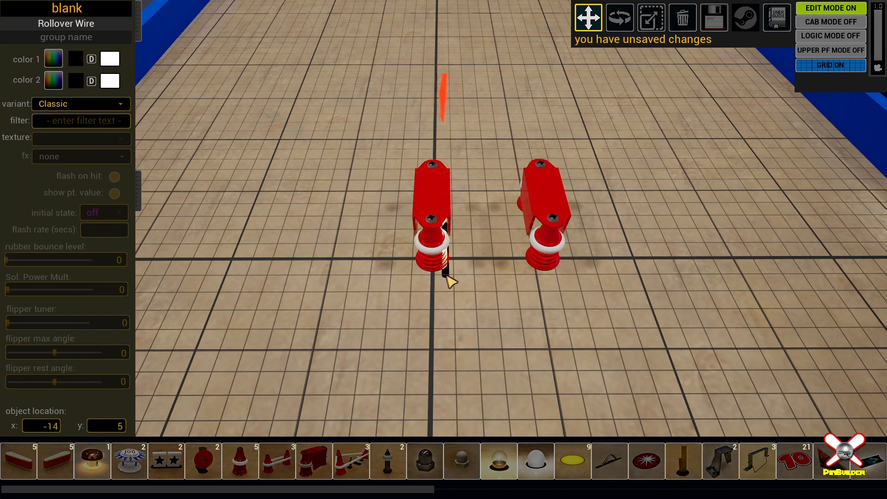
scroll(439, 268, "up", 5)
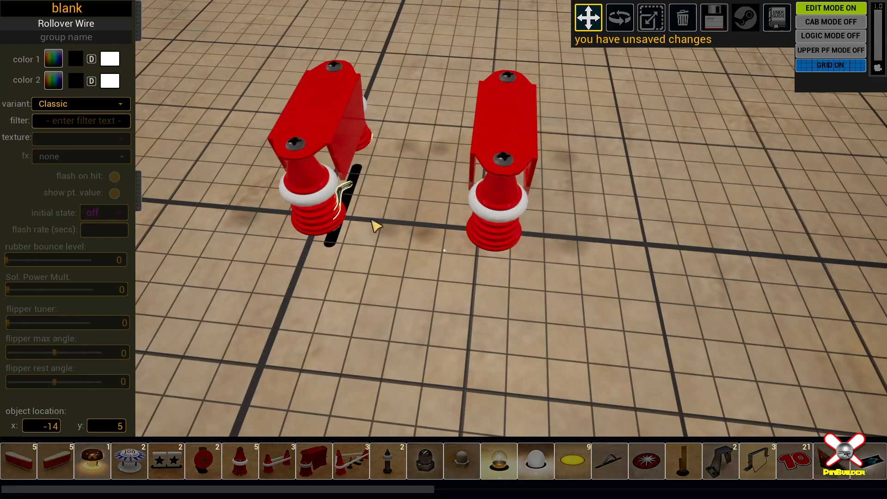
left_click_drag(348, 188, 427, 163)
right_click_drag(426, 163, 444, 199)
left_click_drag(431, 174, 414, 176)
right_click_drag(452, 214, 451, 241)
key("s")
key("s")
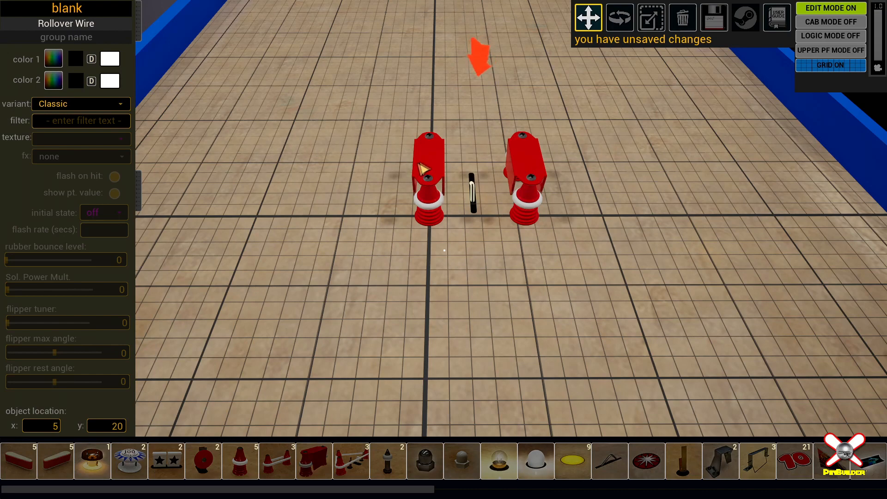
- Set the snap interval to 10 mm in the game settings and return to the table
key("Escape")
left_click(93, 50)
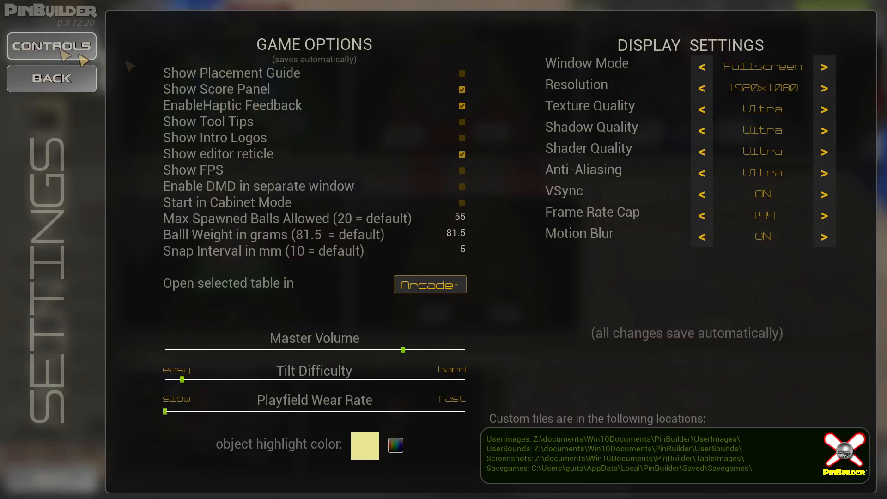
left_click(469, 250)
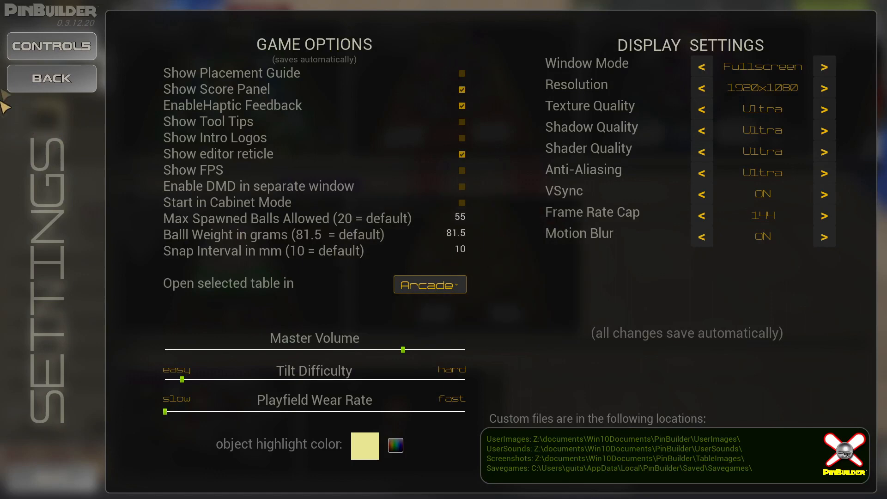
left_click(44, 79)
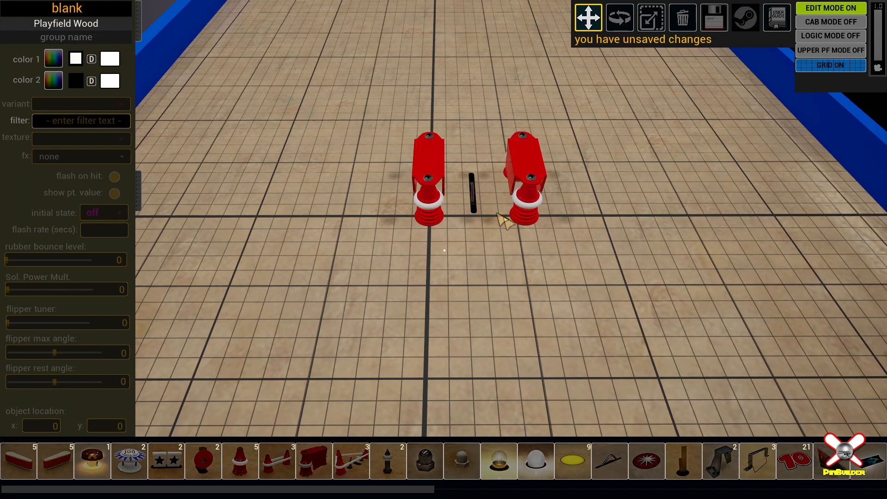
- Delete the top lane divider standing on the thick vertical grid line at x -20
left_click(528, 164)
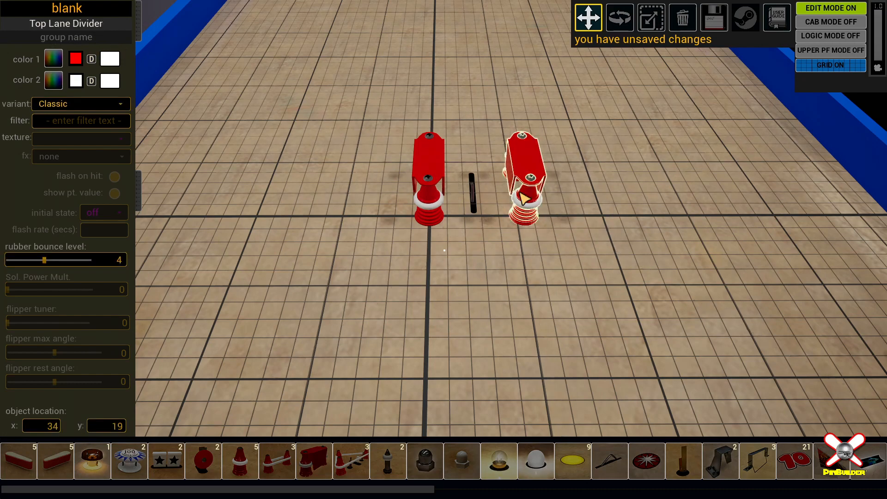
left_click(430, 192)
key("Delete")
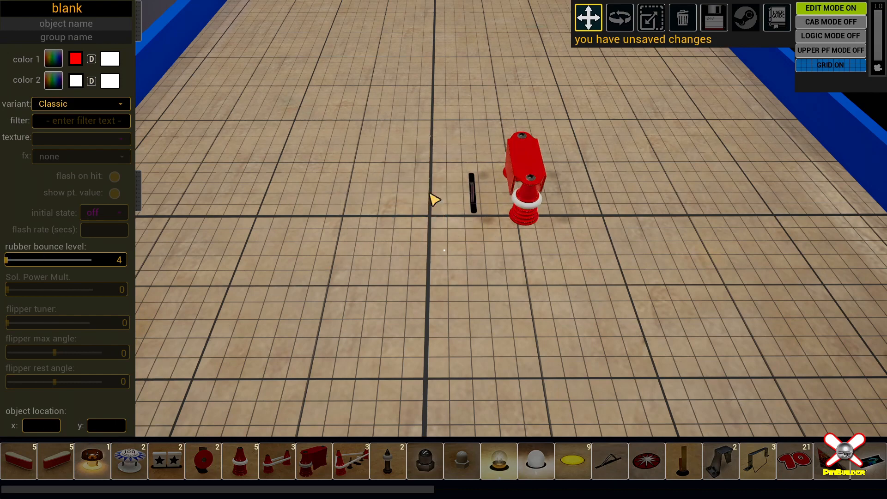
- Rename the remaining top lane divider as divider and move it to about x 35, y 6
left_click(529, 167)
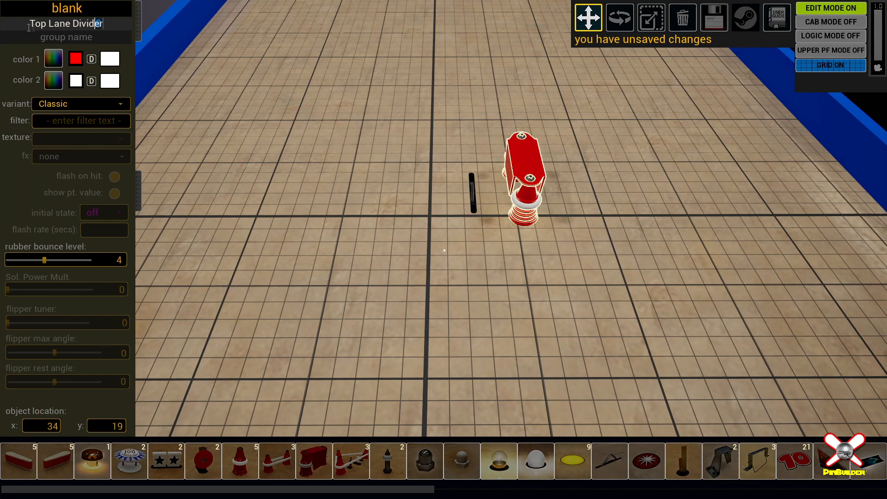
key("ctrl+a")
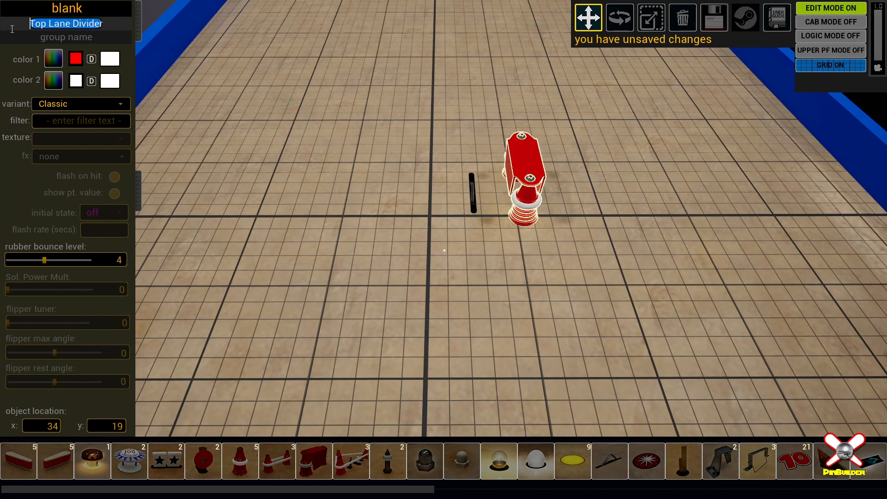
type("divi")
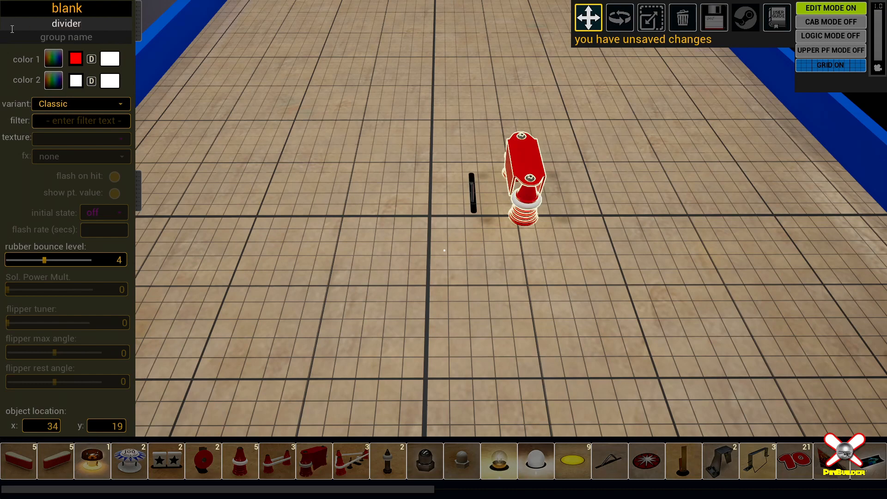
left_click_drag(521, 215, 529, 227)
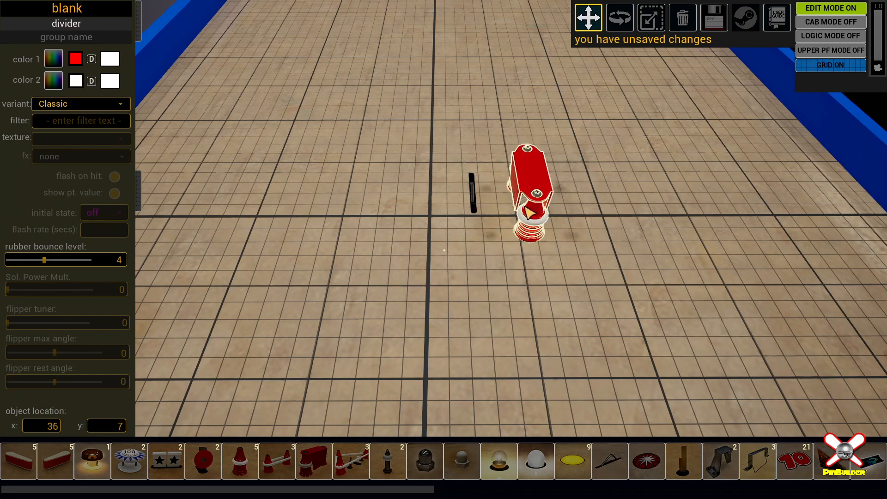
left_click(529, 185)
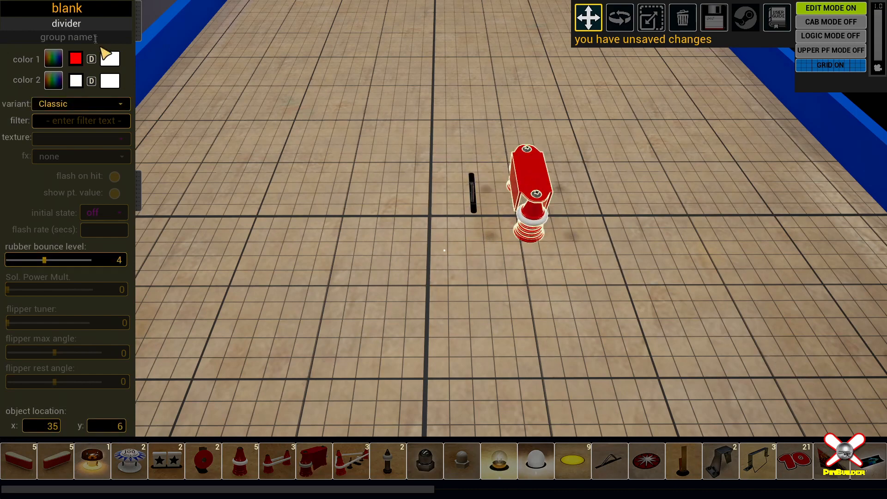
- View the list of objects in the playfield and rename the rollover wire as sw1
left_click(141, 25)
left_click(203, 60)
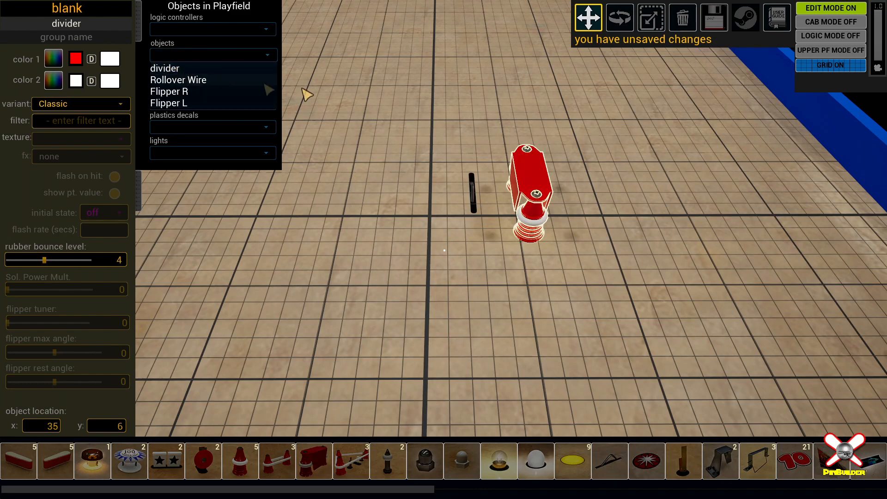
left_click(473, 194)
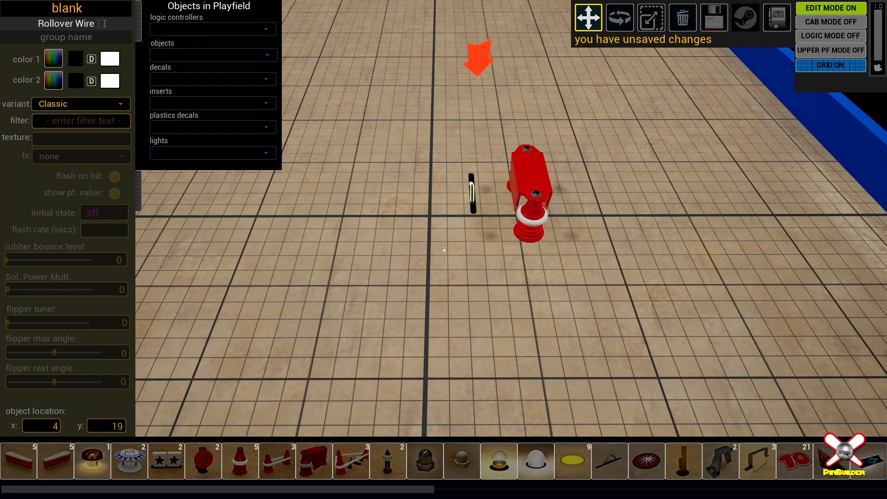
left_click(104, 23)
type("swit")
key("BackSpace")
key("BackSpace")
type("1")
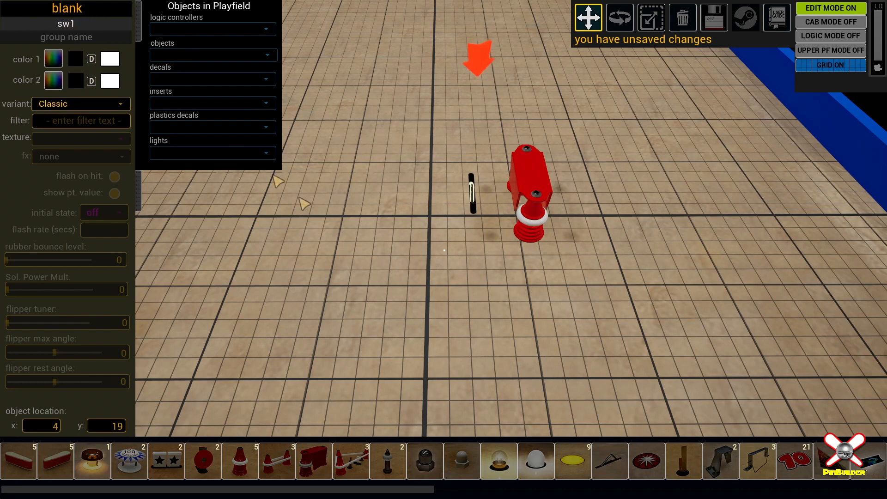
- Select sw1 from the list of playfield objects and close the list
left_click(214, 56)
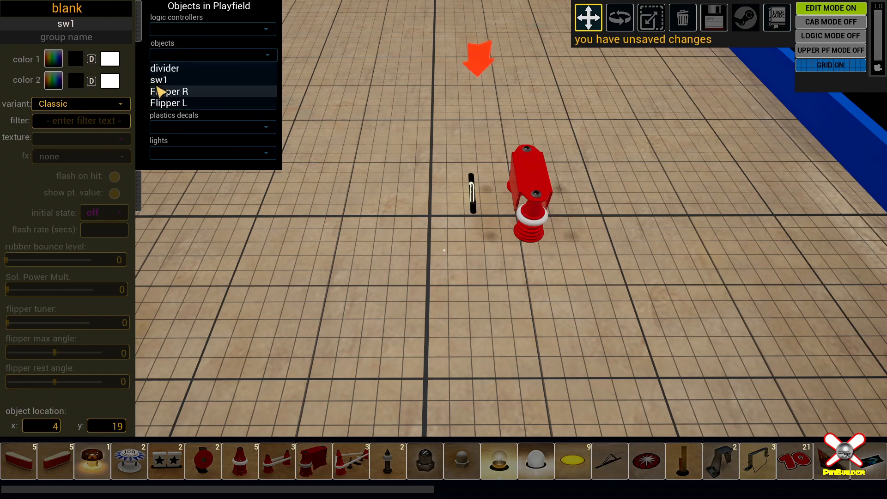
left_click(347, 194)
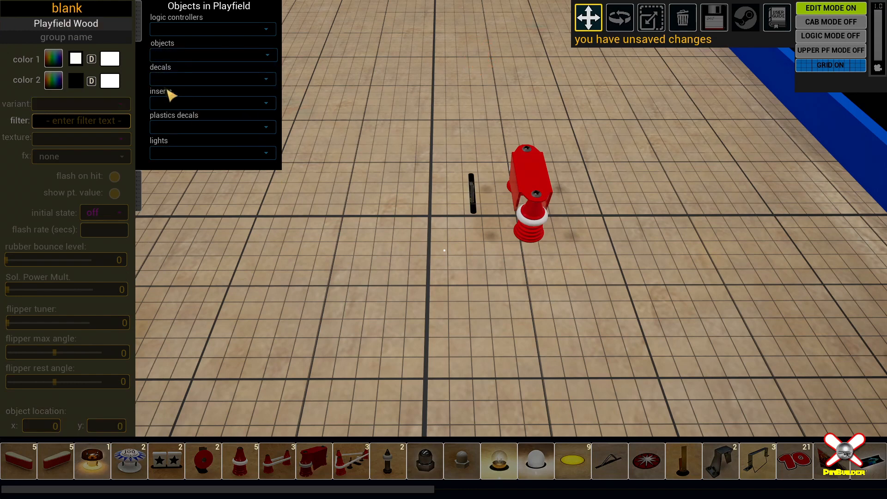
left_click(166, 56)
left_click(163, 78)
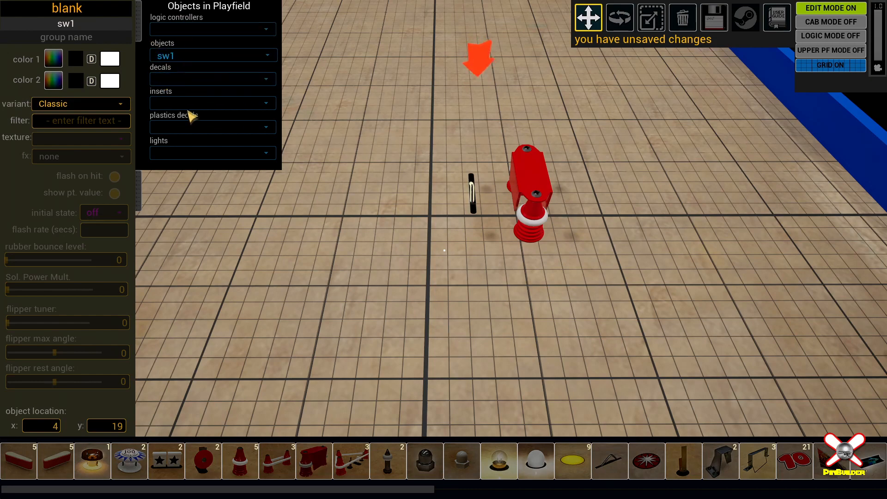
left_click(151, 21)
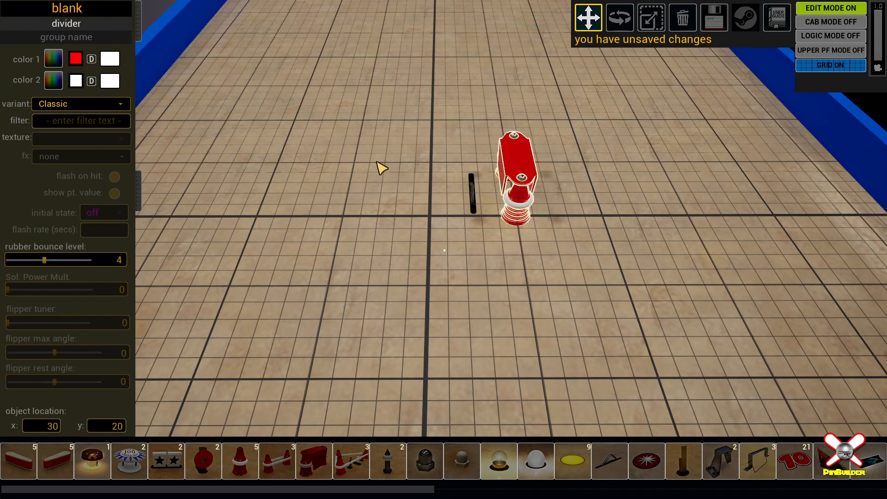
- Change the divider's color 1 to blue
key("ctrl+z")
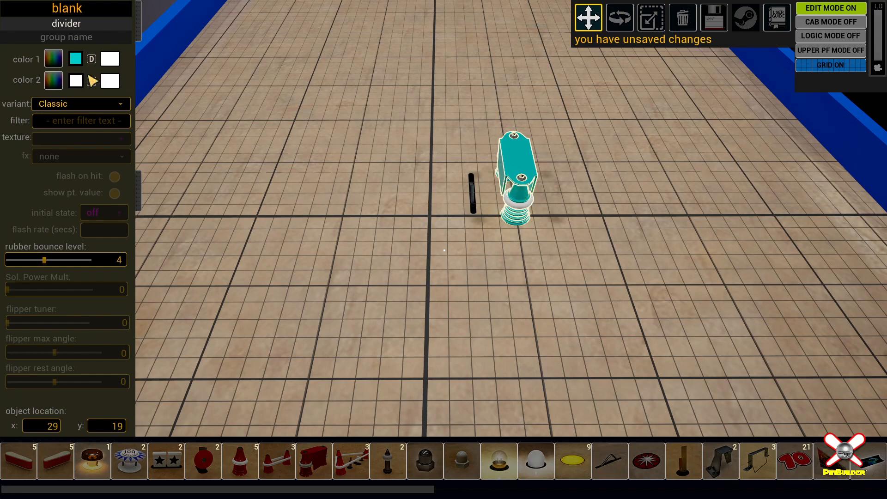
left_click(54, 59)
left_click(78, 72)
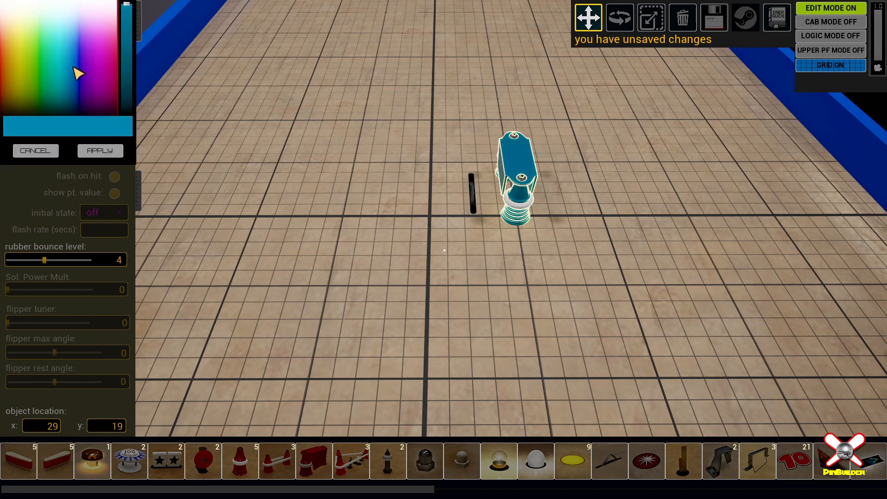
left_click(100, 150)
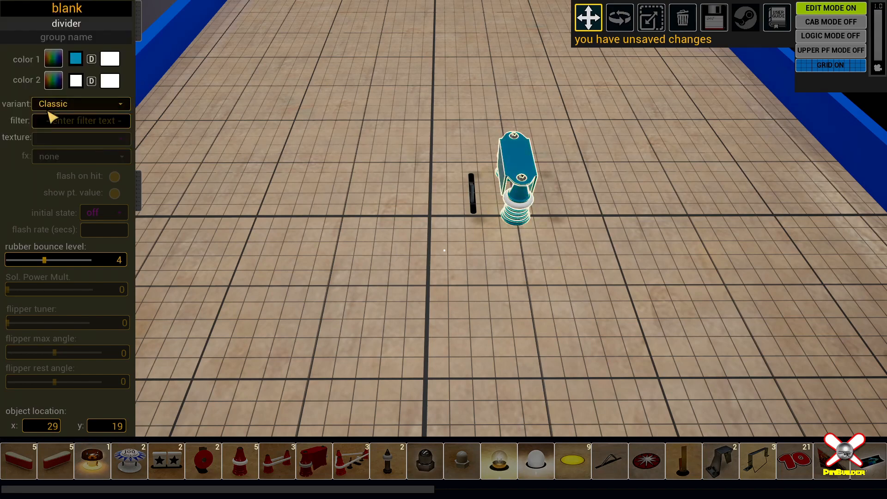
- Change the divider's color 2 to light yellow
left_click(45, 83)
left_click_drag(39, 80, 24, 28)
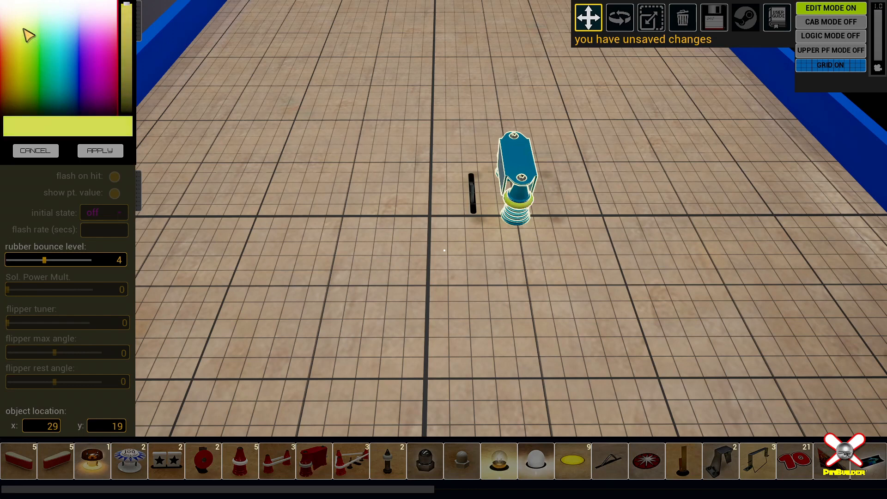
left_click(101, 151)
left_click(403, 253)
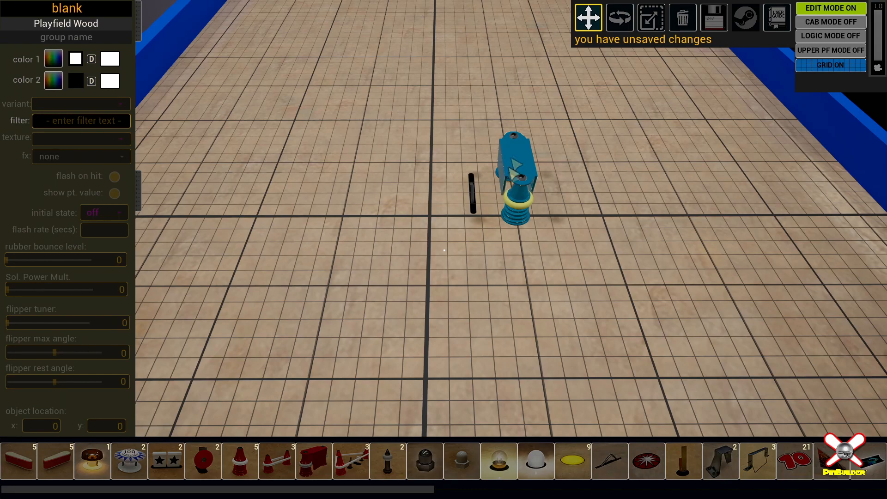
- Select the blue divider and set its group name to topDividers
scroll(404, 254, "down", 2)
scroll(444, 249, "up", 3)
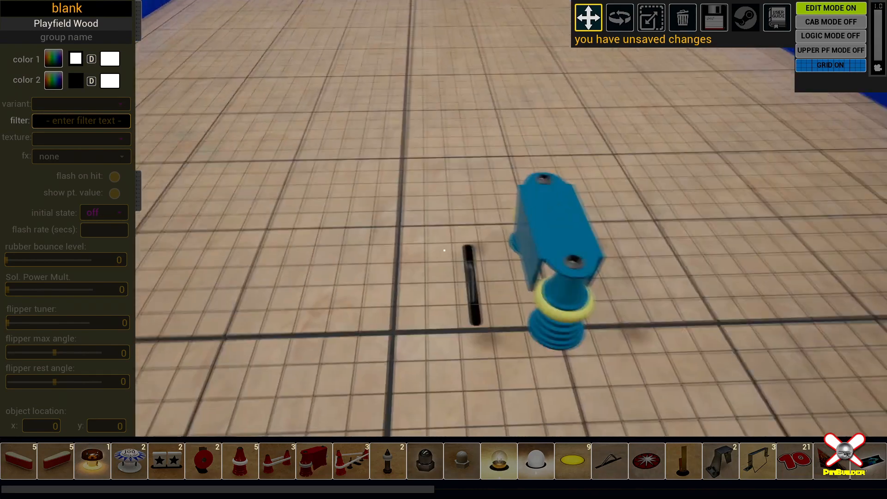
left_click(570, 227)
left_click_drag(570, 228, 571, 228)
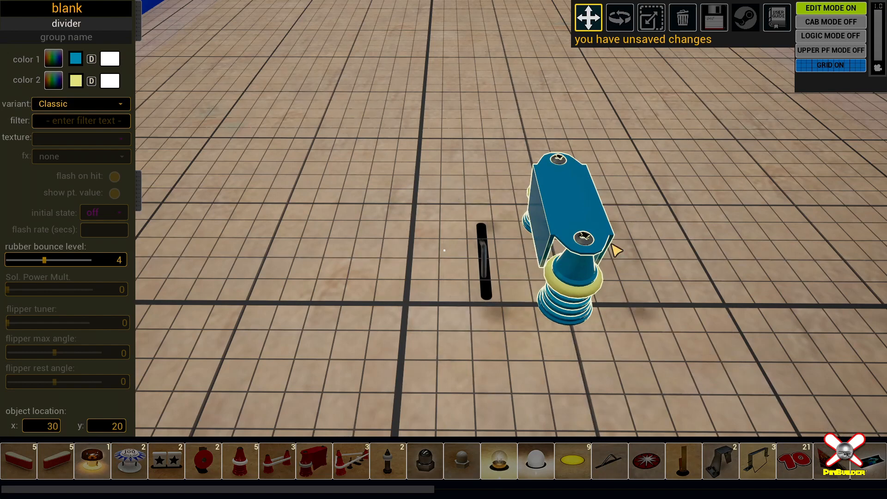
scroll(636, 220, "down", 2)
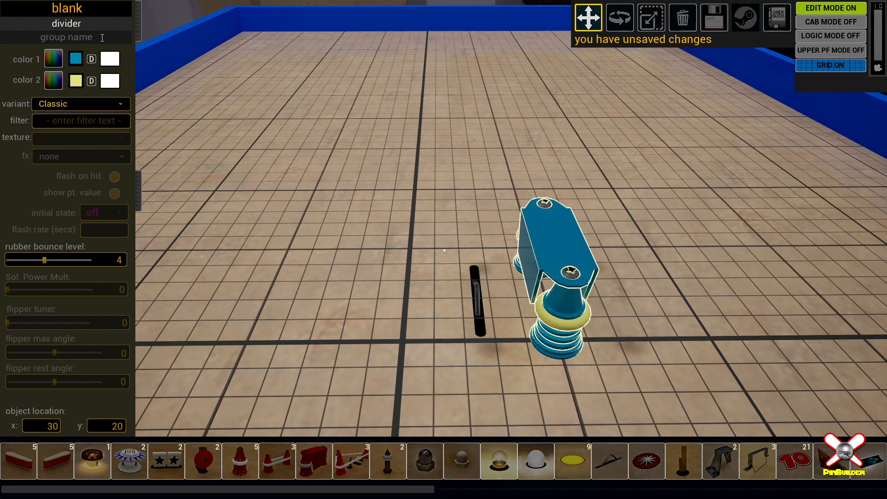
type("topDividers")
left_click_drag(555, 262, 555, 294)
left_click(595, 266)
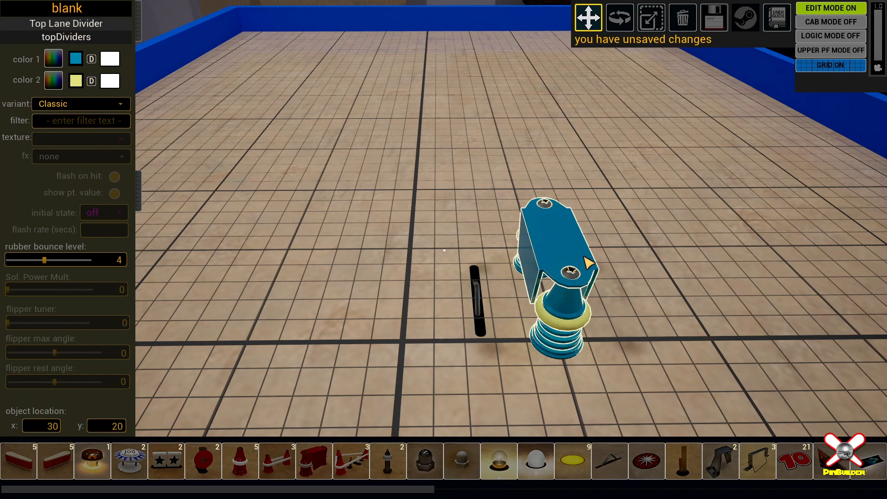
- Duplicate the blue top lane divider and place the copy at x -20, y 20
left_click_drag(549, 243, 393, 243)
left_click_drag(406, 300, 405, 300)
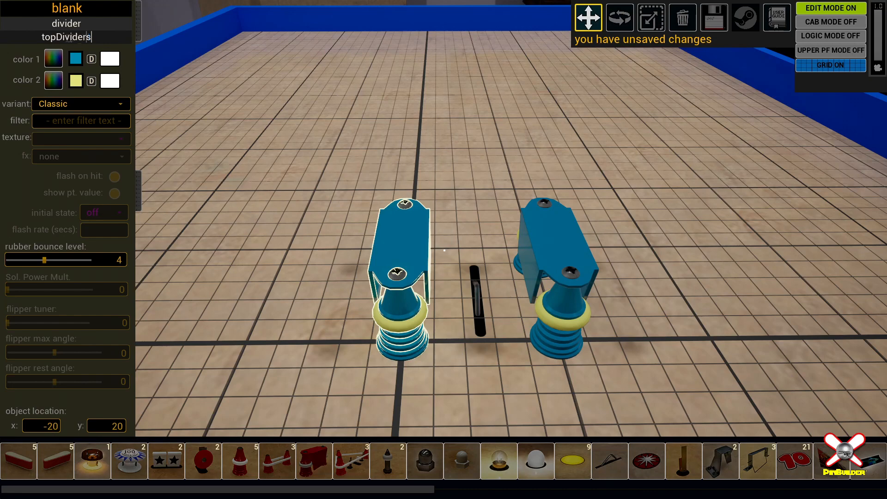
- Copy the group name topDividers from the divider and paste it as the sw1 switch's group name
left_click_drag(91, 37, 15, 40)
key("ctrl+c")
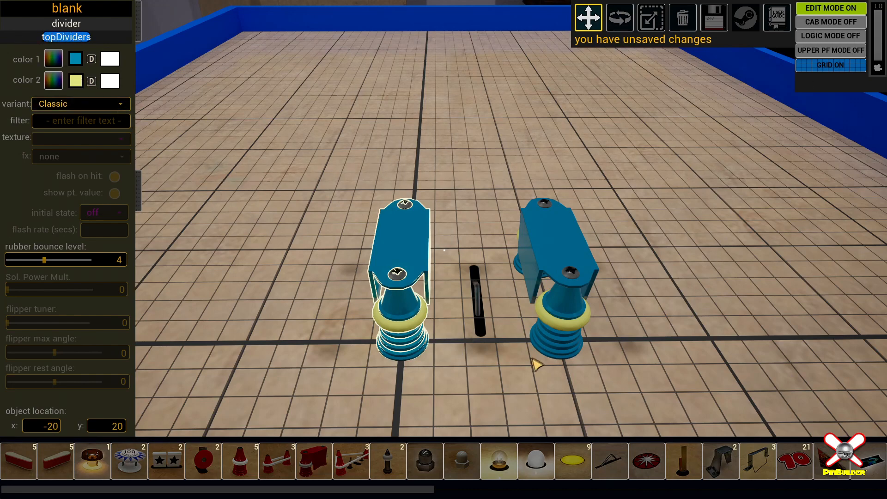
left_click(480, 300)
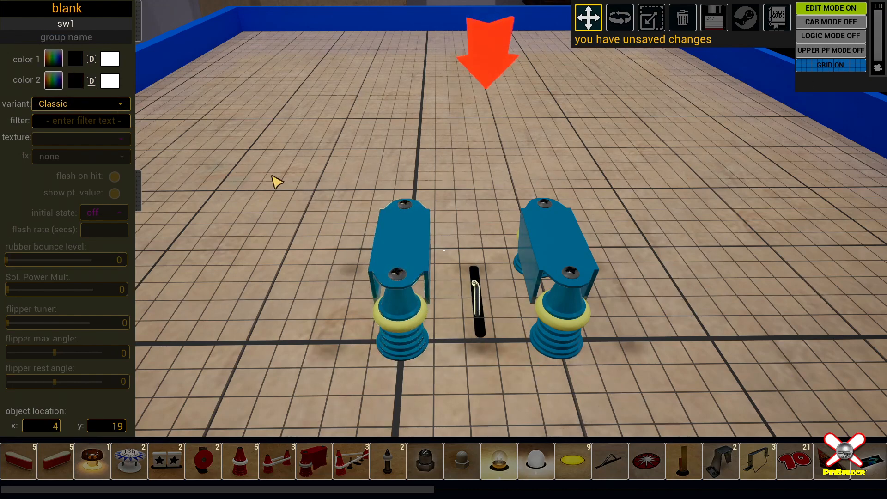
left_click(72, 36)
key("ctrl+v")
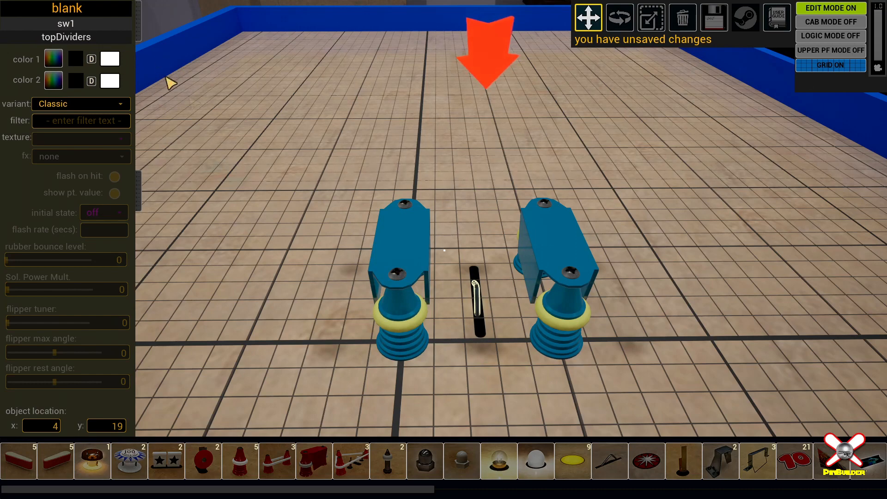
- Duplicate the sw1 switch and the middle divider to the left to form a second lane bounded by a third divider
left_click(478, 302)
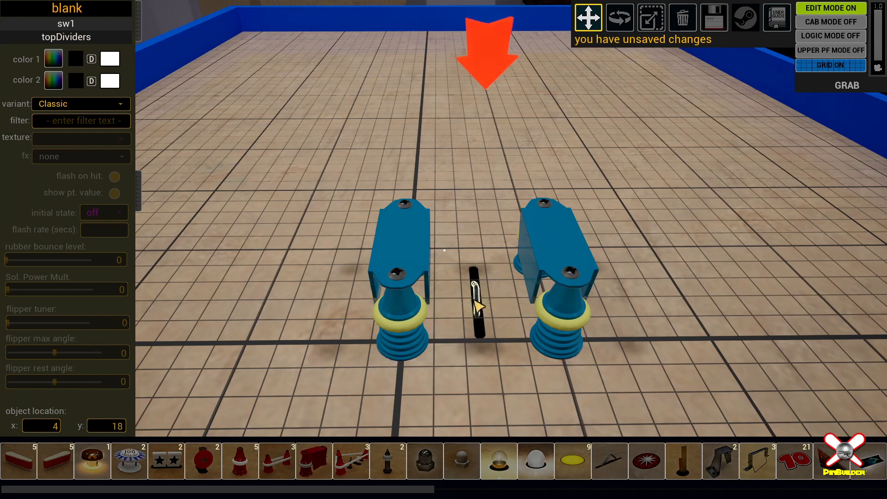
left_click_drag(473, 284, 318, 301)
left_click(406, 301)
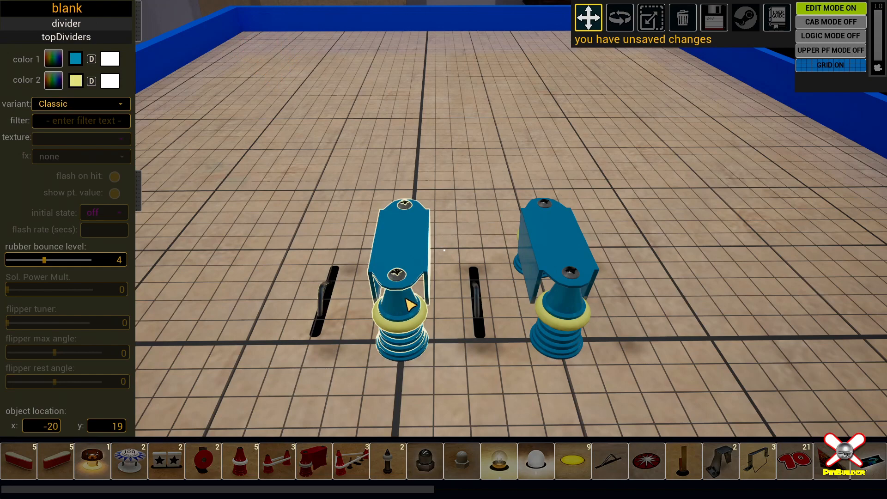
left_click(415, 304)
left_click_drag(405, 264, 247, 251)
left_click(417, 251)
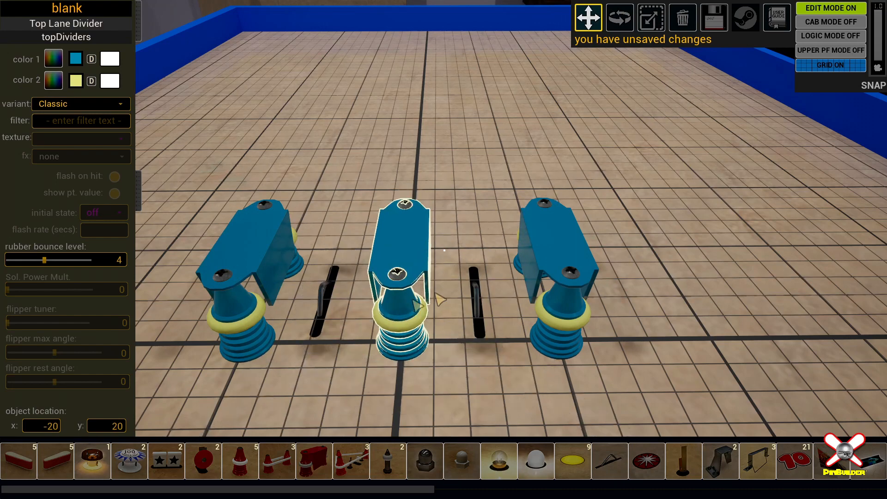
- Move the whole topDividers group by its right divider to x 90, y 120
left_click(559, 282)
scroll(633, 367, "down", 3)
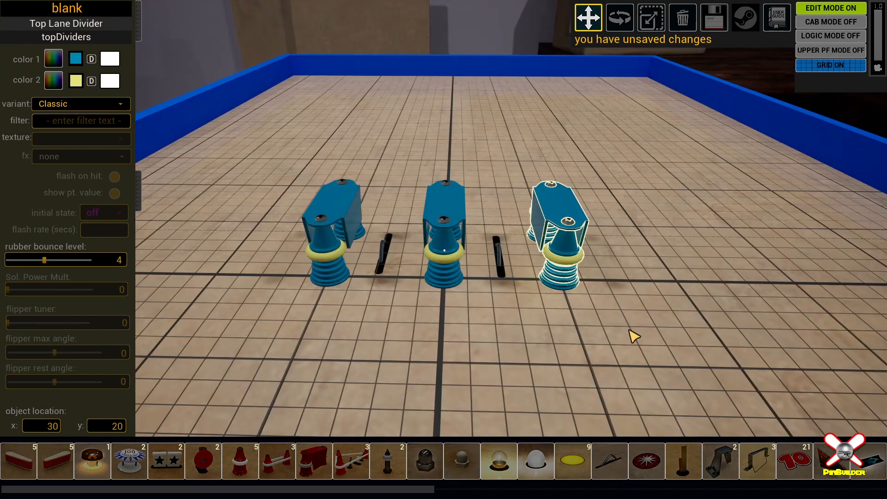
right_click_drag(637, 337, 518, 247)
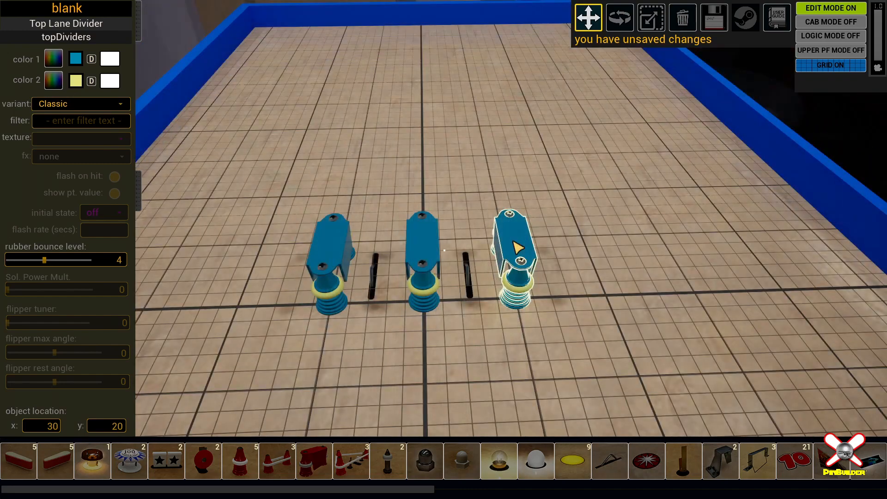
mouse_move(517, 248)
left_mouse_down()
mouse_move(529, 271)
mouse_move(607, 275)
mouse_move(529, 206)
mouse_move(511, 243)
left_mouse_up()
left_click_drag(510, 276, 515, 279)
left_click_drag(510, 257, 575, 164)
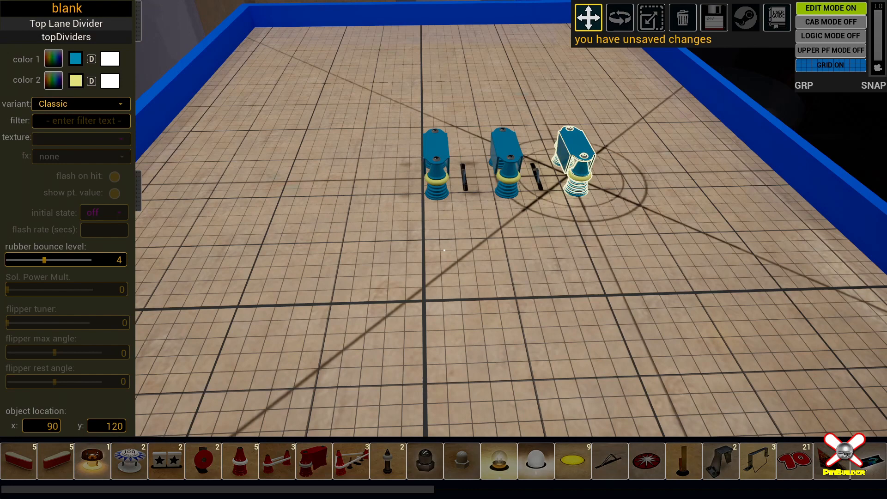
- Nudge the topDividers group so that its right divider sits at x 80, y 220
key("Left")
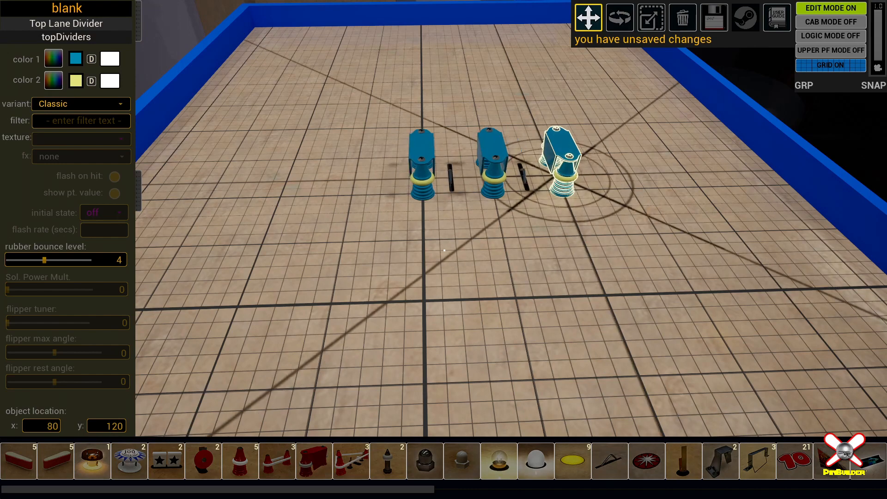
key("Up")
key("Up")
key("Up")
key("Up")
key("Up")
key("Up")
key("Up")
key("Up")
key("Up")
key("Up")
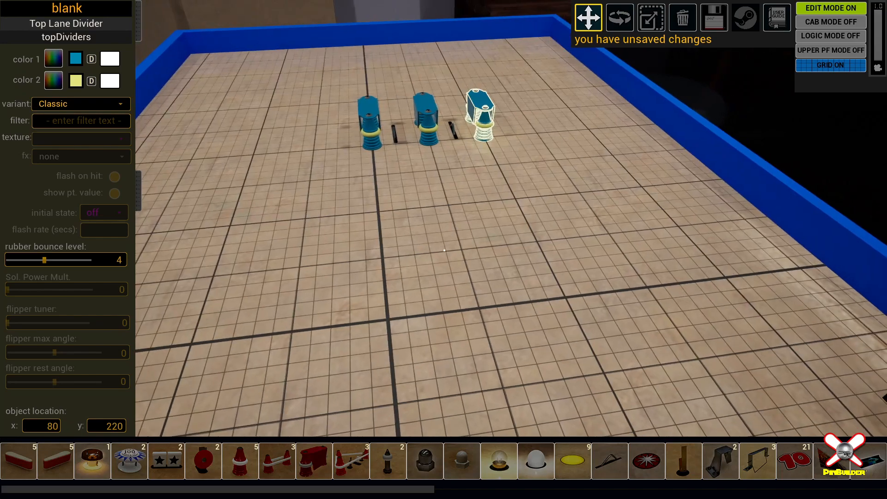
- Move only the middle divider, without the rest of its group, to x 30, y 230
key("w")
right_click_drag(517, 159, 544, 257)
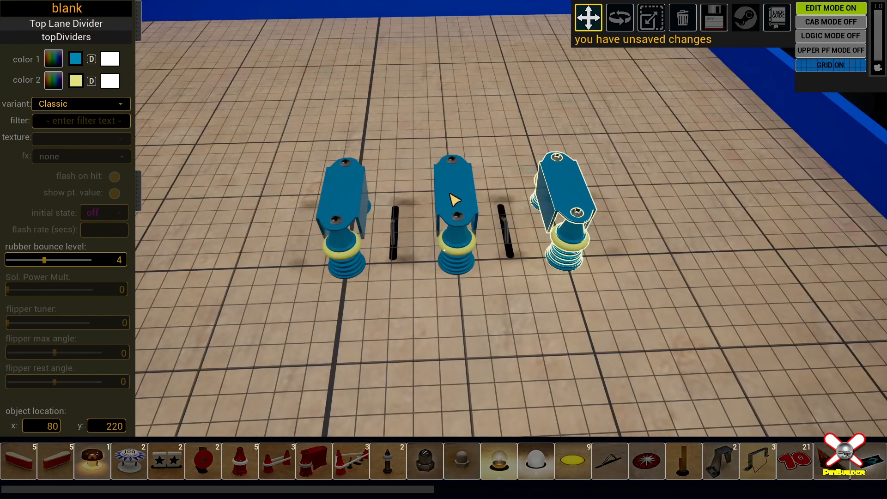
left_click(454, 198)
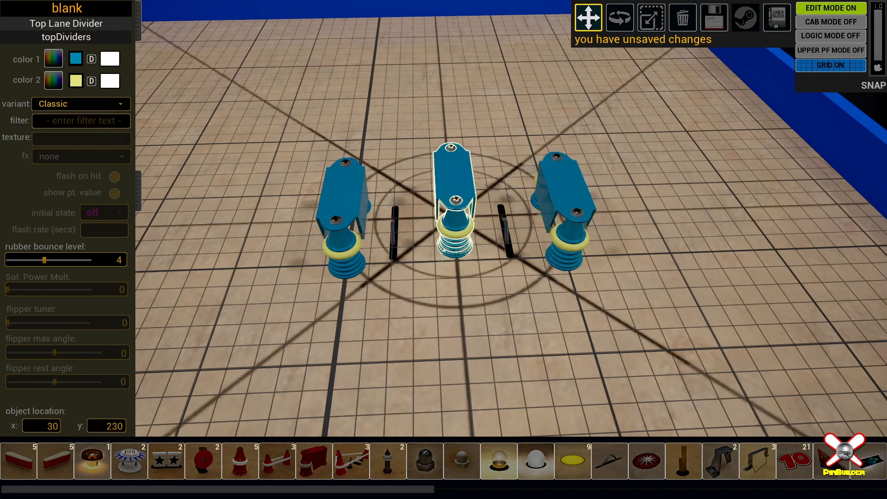
right_click_drag(499, 329, 497, 317)
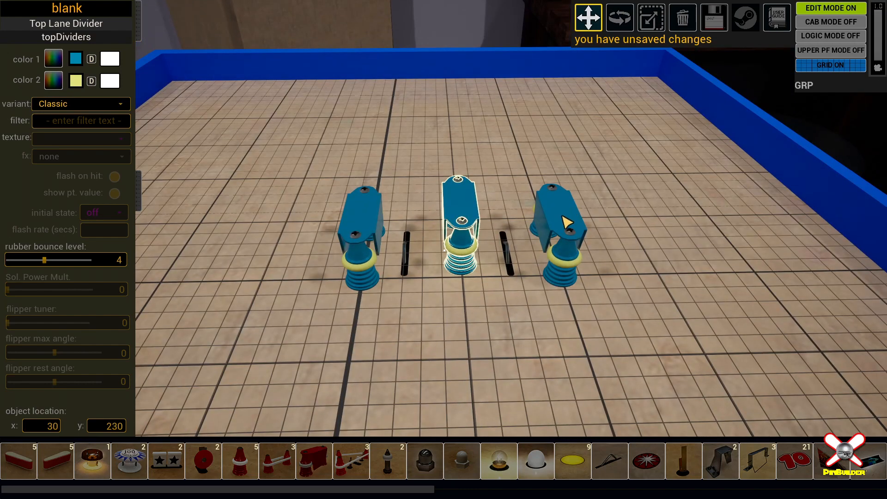
- Move the whole topDividers group up and left, with its left divider ending at x -70, y 270
left_click_drag(457, 211, 456, 179)
key("Left")
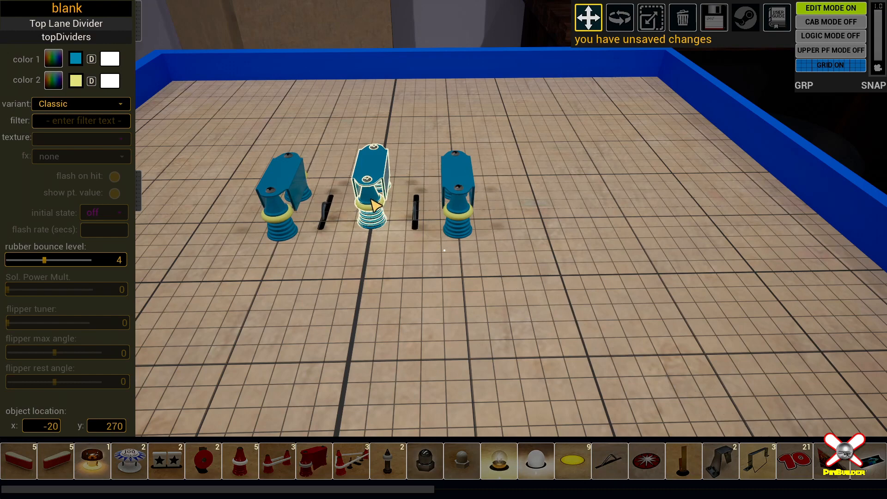
mouse_move(273, 206)
left_mouse_down()
mouse_move(362, 196)
mouse_move(281, 208)
left_mouse_up()
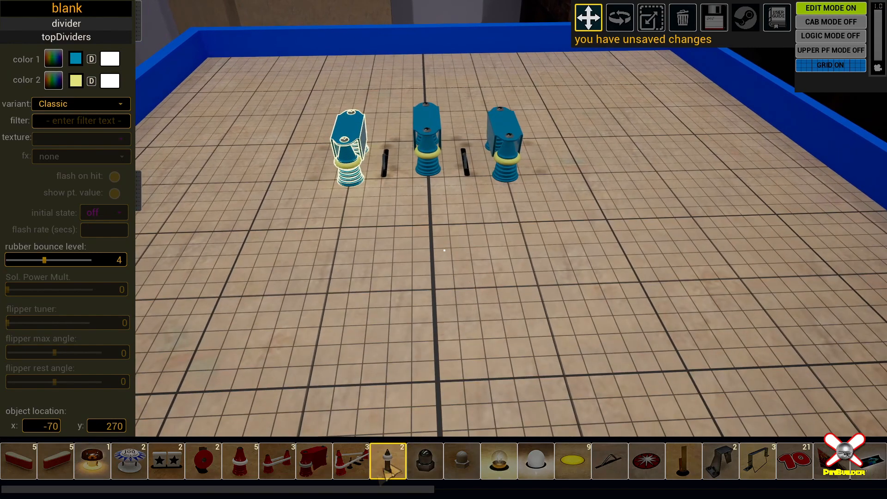
- Place a metal post at x -20, y 240 and a round plain insert at x -20, y 160
left_click_drag(388, 462, 429, 187)
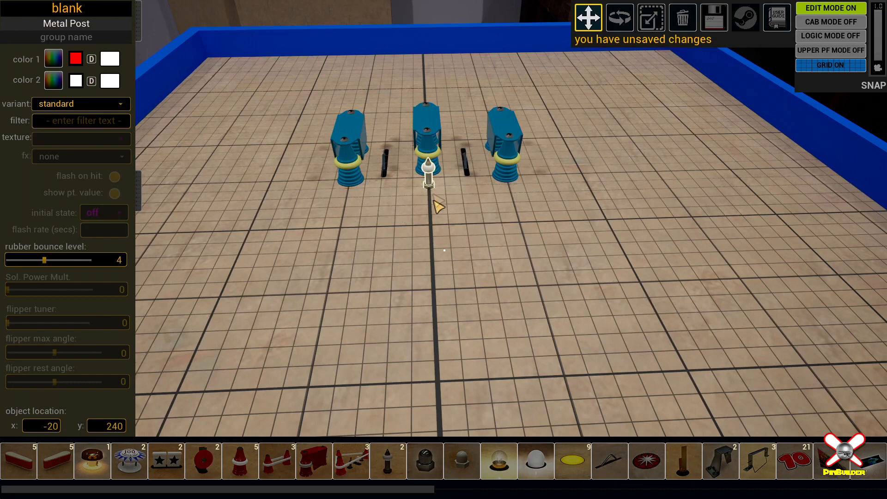
left_click_drag(573, 460, 439, 285)
key("s")
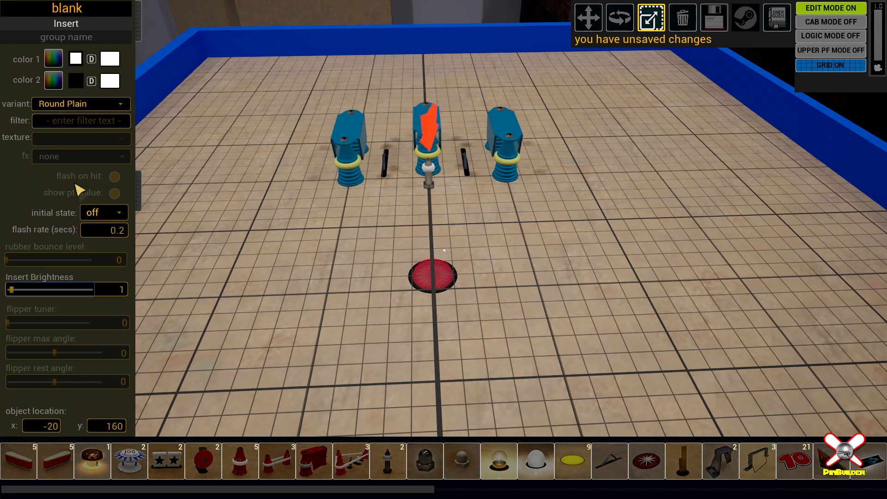
- Set the insert's initial state to on and its color 1 to dark green
left_click(111, 213)
left_click(103, 228)
left_click(76, 59)
left_click_drag(69, 83, 40, 99)
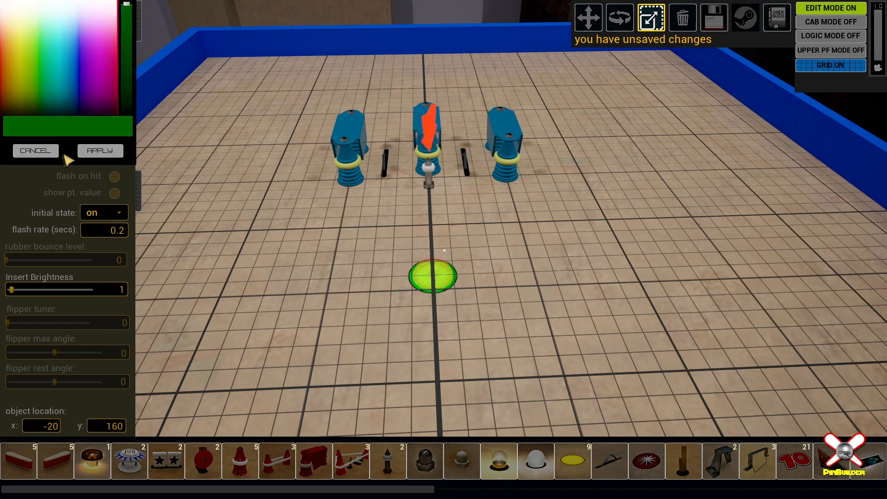
left_click(99, 150)
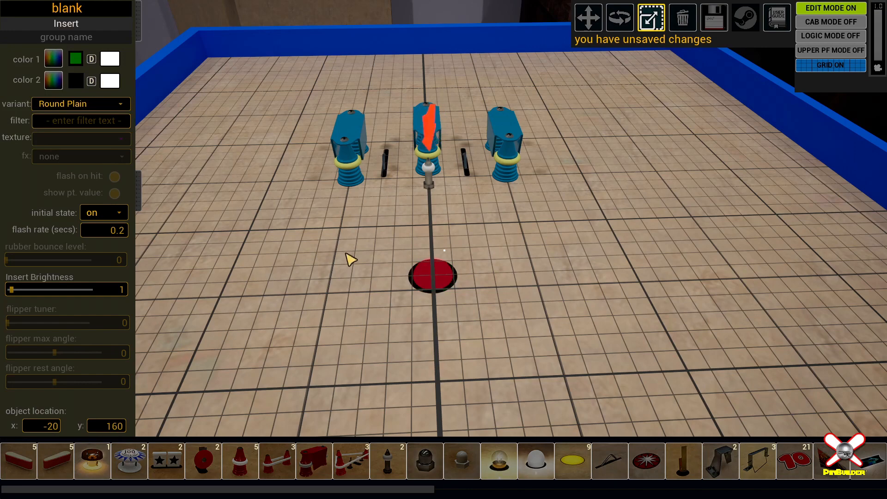
- Move the green insert to about x -50, y 320, between the left and middle dividers
left_click(439, 282)
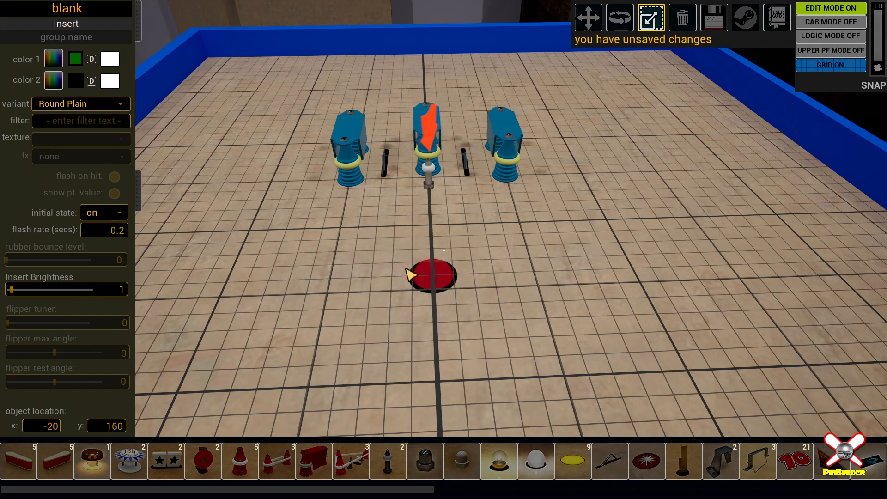
left_click(418, 269)
left_click_drag(441, 275, 389, 134)
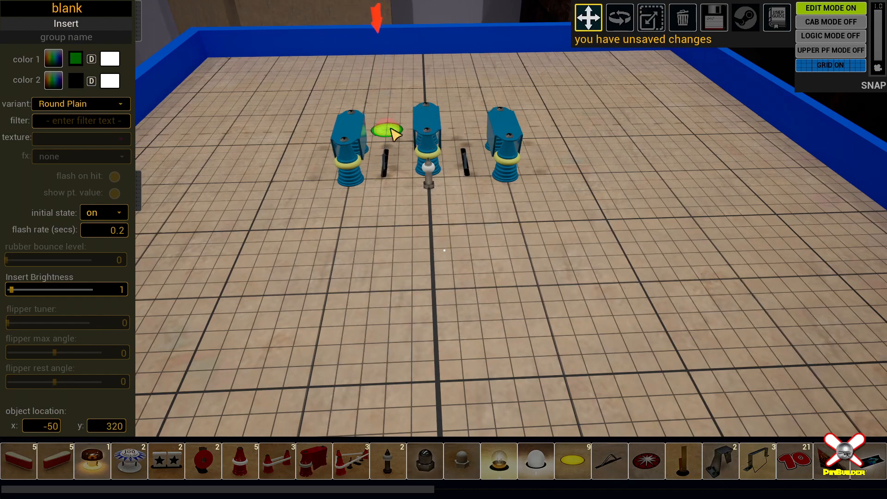
- Duplicate the insert into the right lane at x 4, y 315 and set both inserts' group name to topDividers
left_click_drag(390, 135, 391, 137)
left_click_drag(391, 138, 460, 138)
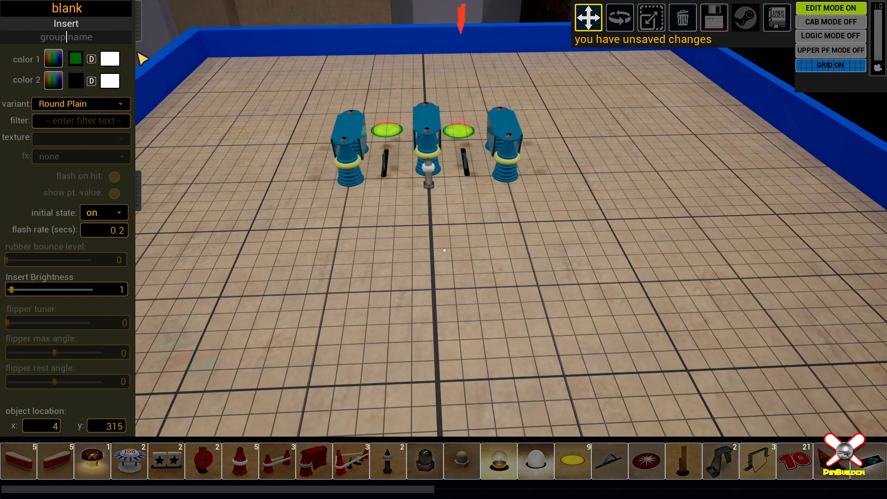
type("topDividers")
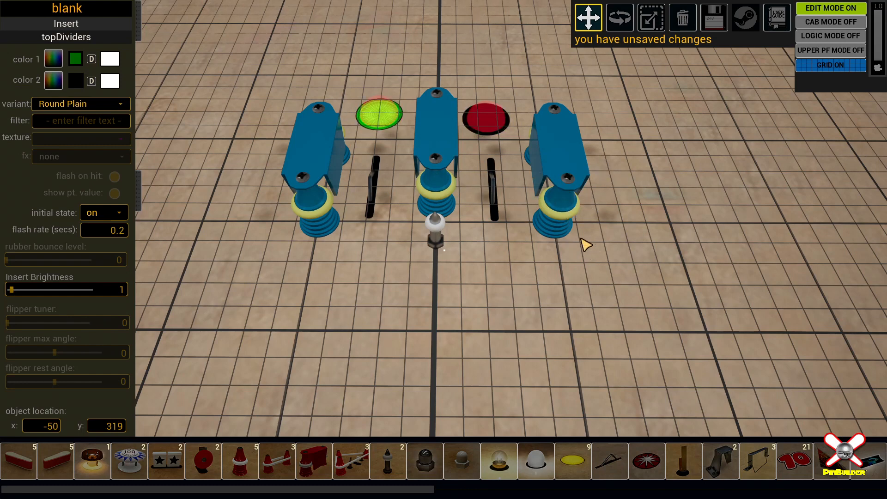
- With the grid turned off, reposition the metal post at x -20, y 230, and turn the grid back on
key("g")
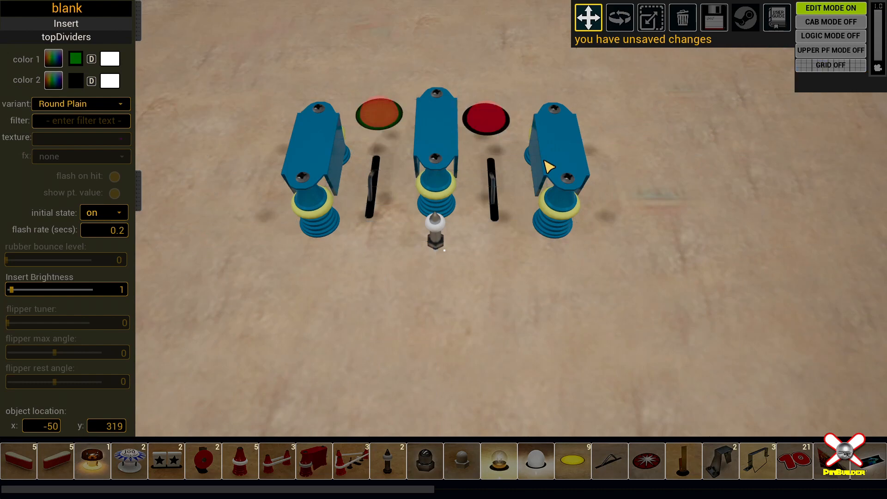
key("g")
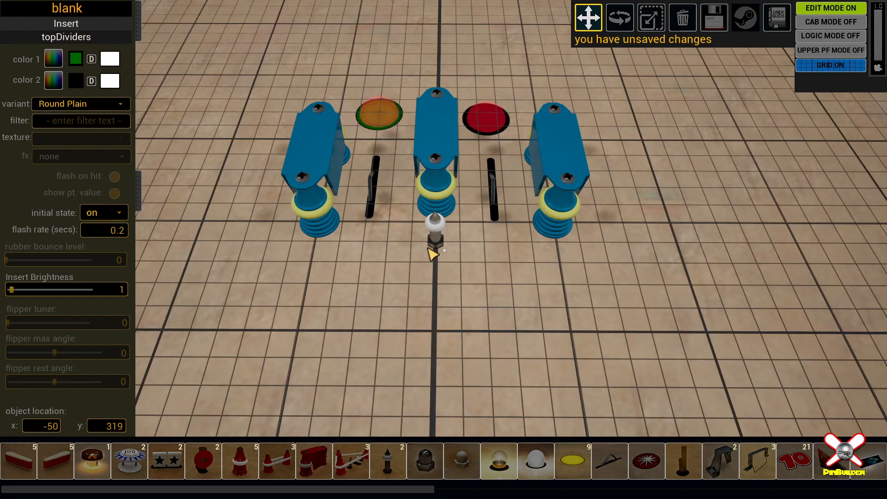
key("g")
mouse_move(435, 245)
left_mouse_down()
mouse_move(406, 263)
mouse_move(431, 290)
mouse_move(444, 250)
left_mouse_up()
key("Left")
key("Right")
key("Right")
key("Right")
key("Right")
key("Right")
key("Left")
key("Left")
key("Left")
key("Left")
key("Left")
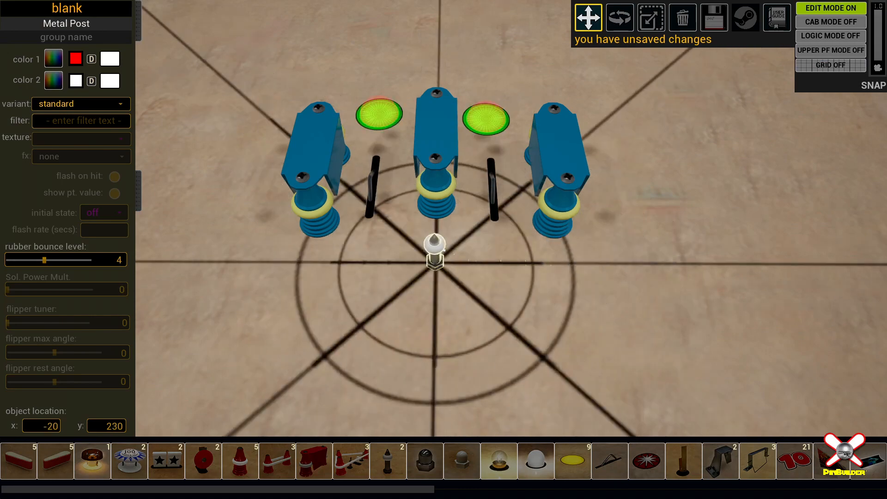
key("g")
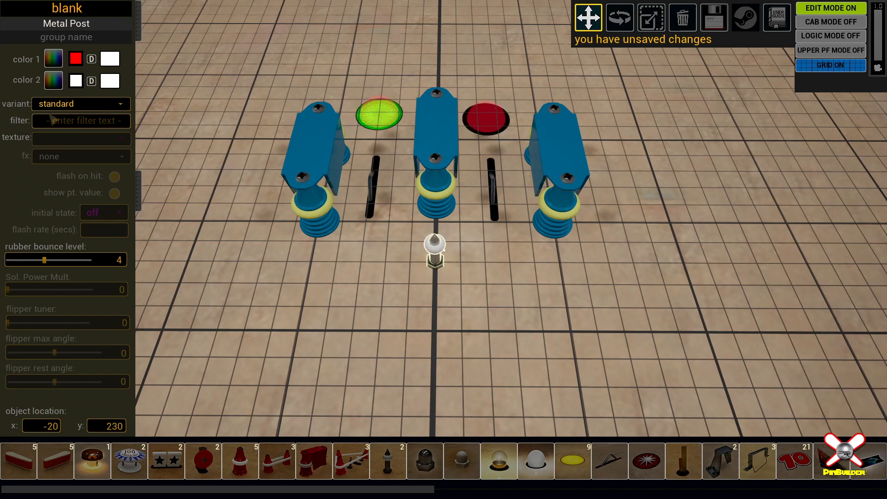
- Set the metal post's group name to topDividers and move it with the group, ending with the post at x -20, y 250
left_click(94, 39)
type("topDividers")
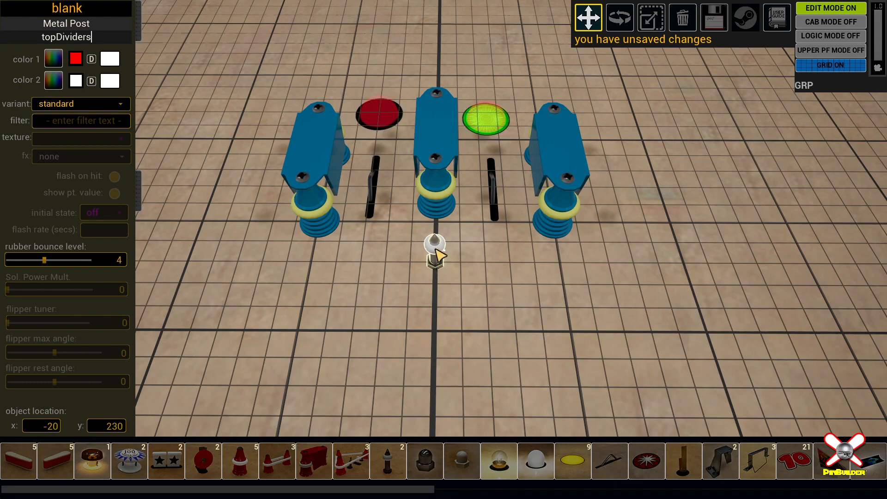
mouse_move(436, 253)
left_mouse_down()
mouse_move(432, 259)
mouse_move(458, 293)
mouse_move(475, 244)
mouse_move(445, 250)
mouse_move(442, 308)
mouse_move(445, 251)
left_mouse_up()
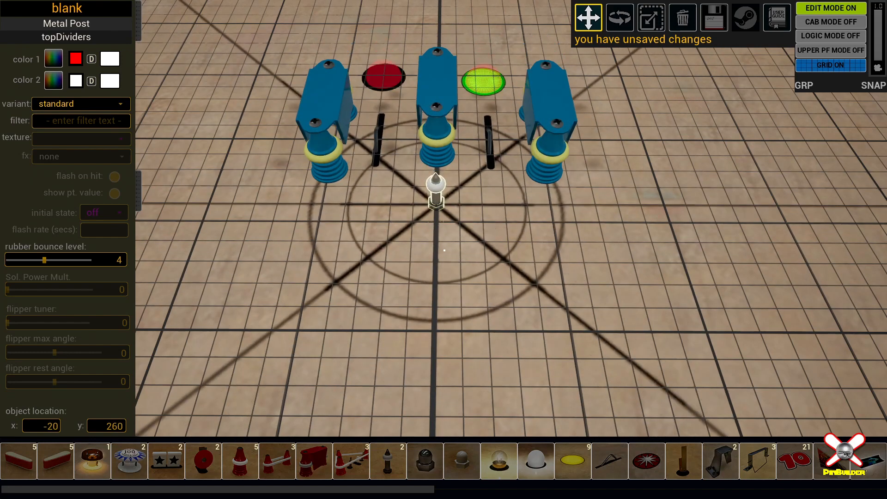
mouse_move(437, 194)
left_mouse_down()
mouse_move(445, 307)
mouse_move(425, 175)
mouse_move(476, 178)
mouse_move(531, 204)
mouse_move(437, 211)
mouse_move(435, 199)
left_mouse_up()
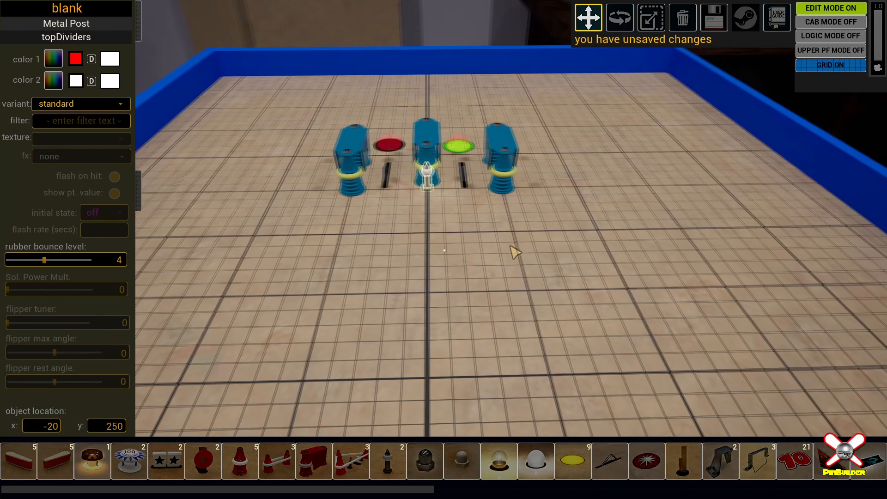
- Deselect the metal post and place a thumper bumper below the lane dividers at x -20, y 150
left_click(488, 271)
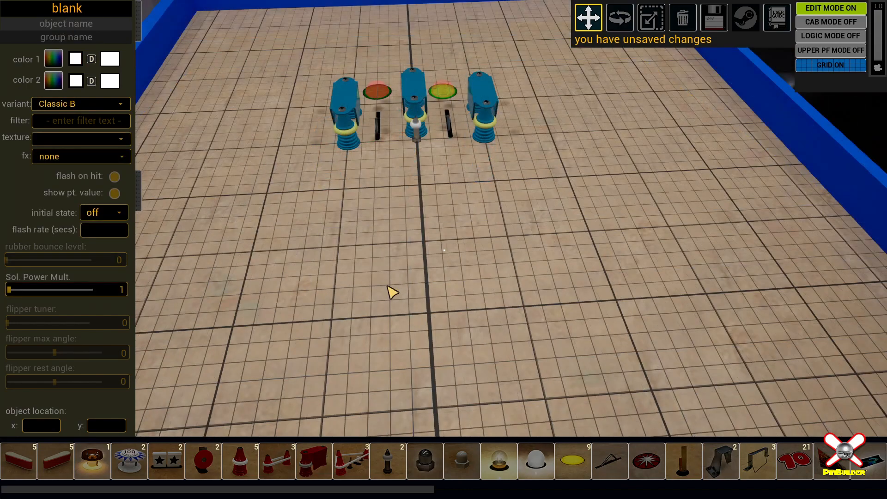
left_click(133, 461)
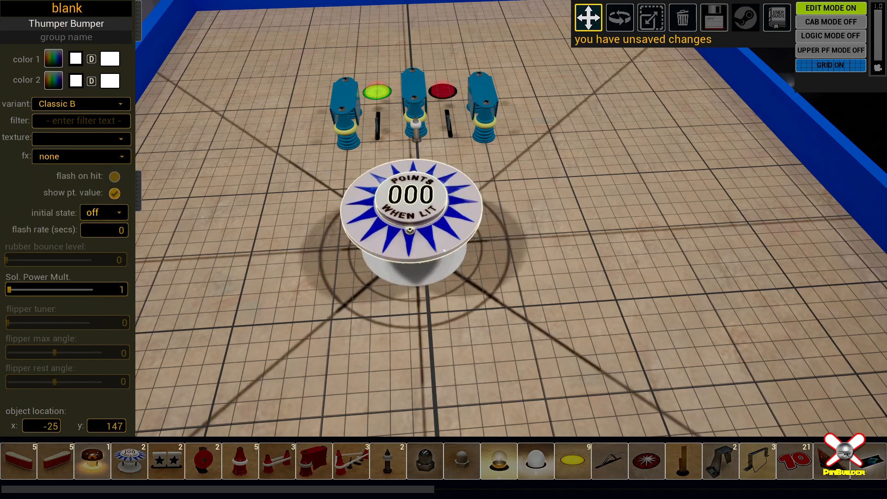
left_click(426, 241)
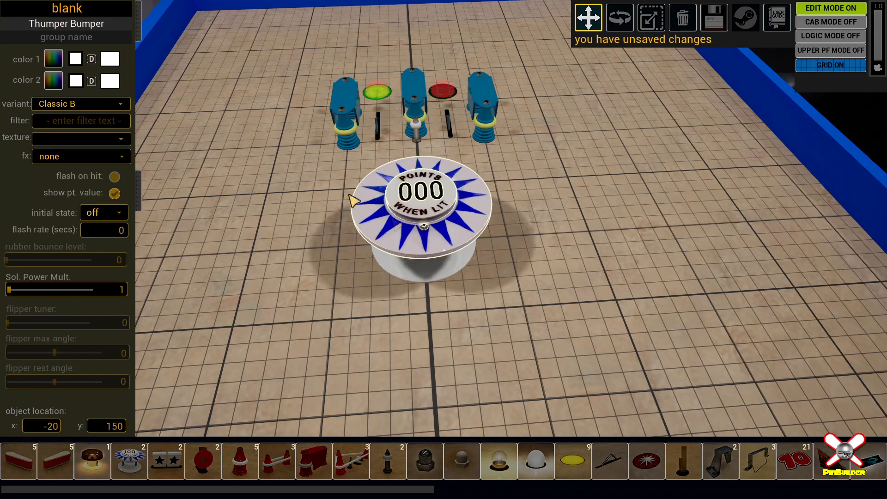
- Set the thumper bumper's group name to topDividers and move it with the group, ending with the bumper at x -20, y 180
left_click(84, 38)
type("topDividers")
left_click_drag(369, 217, 368, 214)
left_click_drag(444, 250, 420, 192)
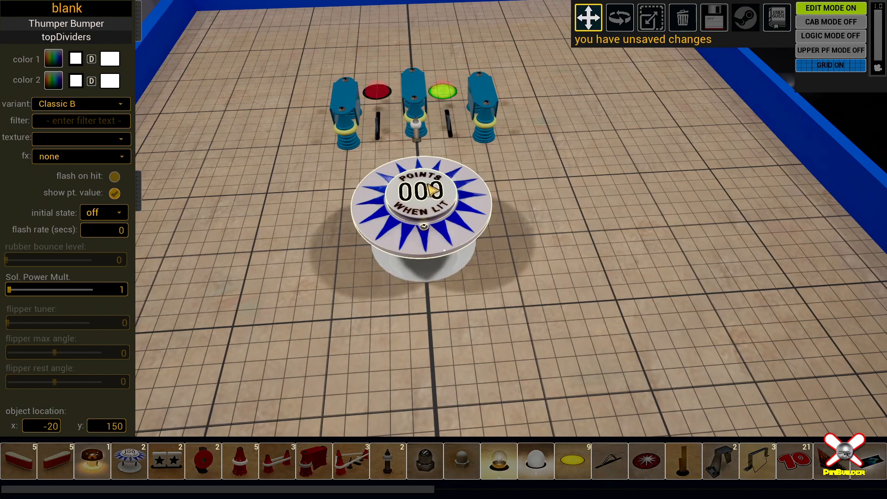
left_click_drag(423, 204, 421, 168)
- Set both flippers' group name to topDividers and move the whole group up the table, ending with the left flipper at x -100, y -319
right_click_drag(455, 287, 444, 251)
key("s")
key("s")
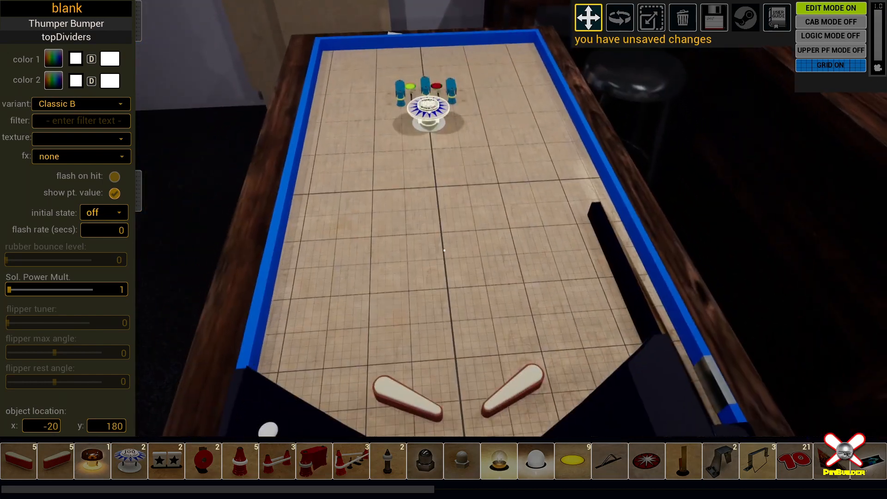
right_click_drag(445, 251, 468, 285)
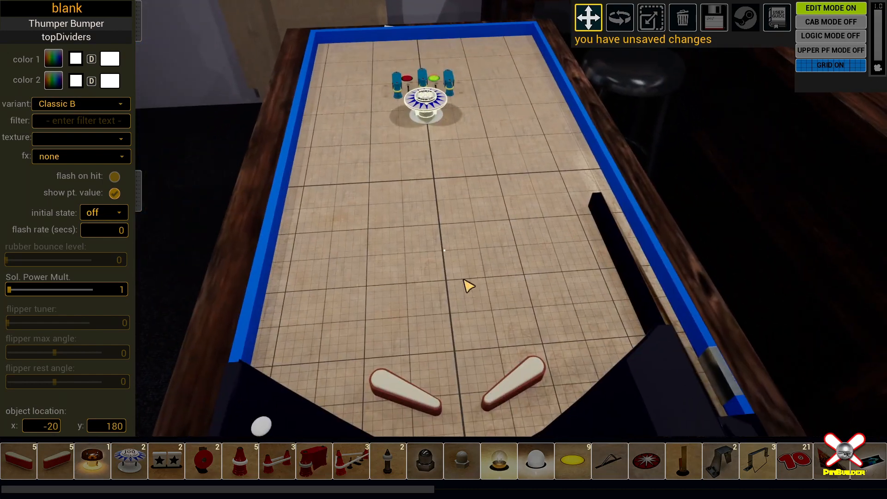
left_click(395, 395)
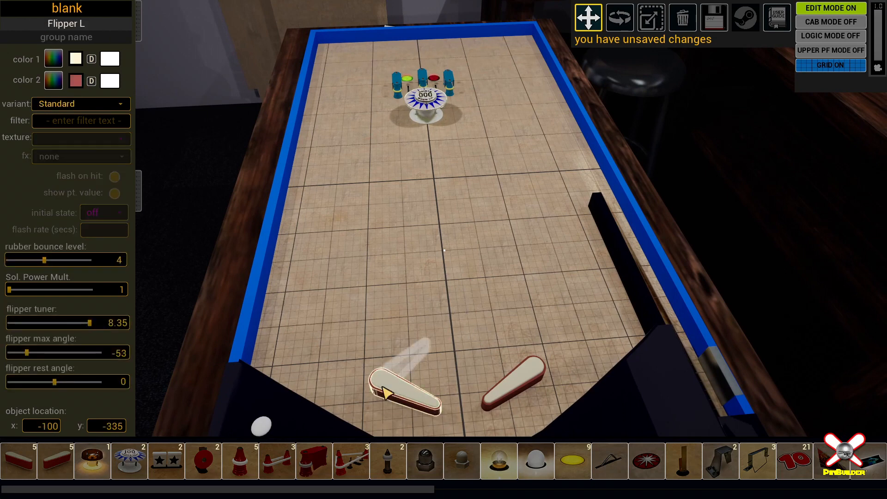
type("topDividers")
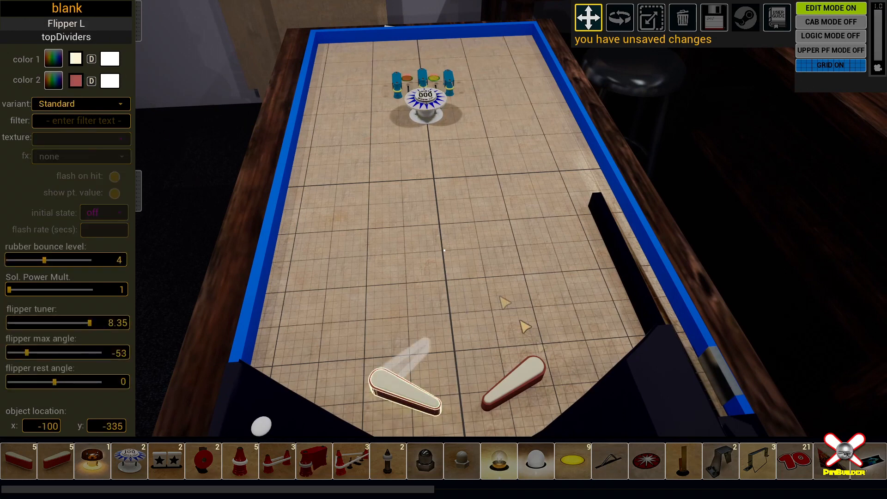
left_click(538, 377)
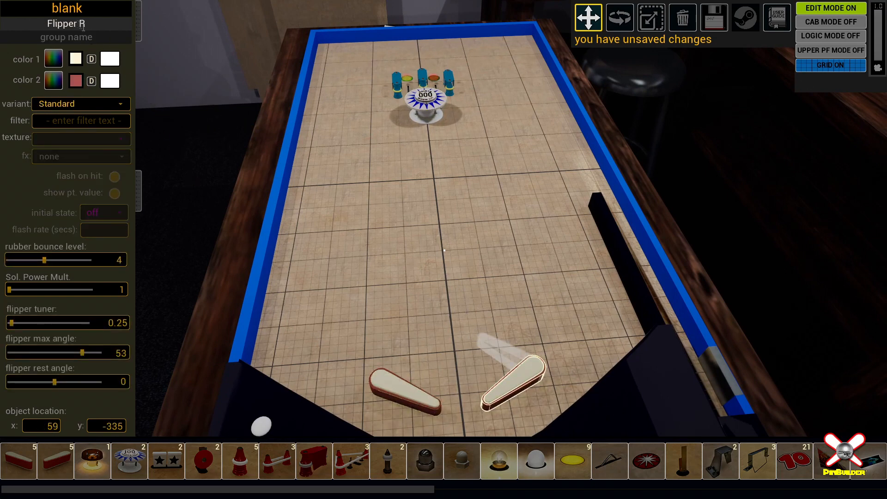
left_click(92, 39)
type("topDividers")
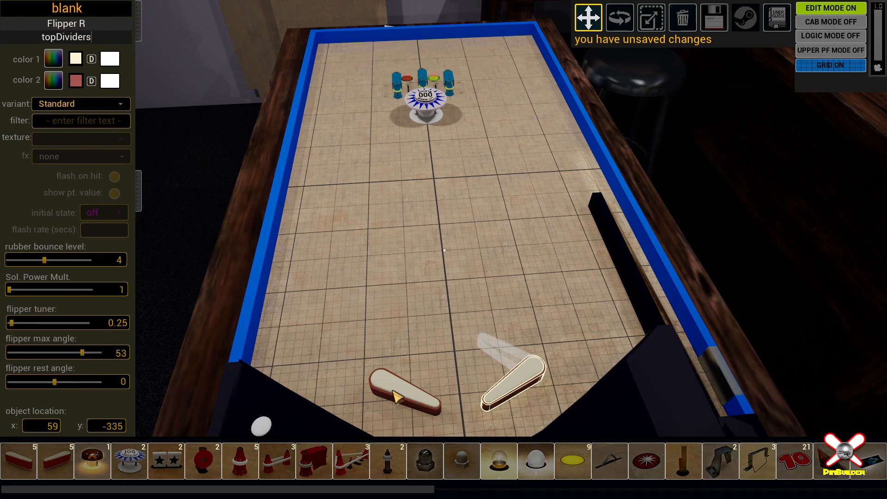
mouse_move(386, 388)
left_mouse_down()
mouse_move(377, 358)
mouse_move(421, 344)
mouse_move(388, 368)
mouse_move(368, 368)
mouse_move(386, 374)
left_mouse_up()
left_click(475, 229)
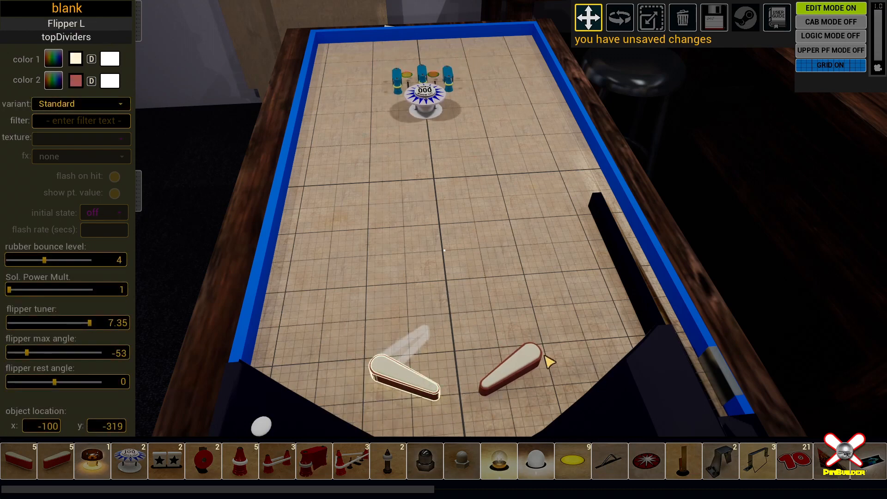
- Change both flippers' group name to flippers and move that group, ending with the left flipper at x -100, y -300
left_click_drag(28, 41, 15, 41)
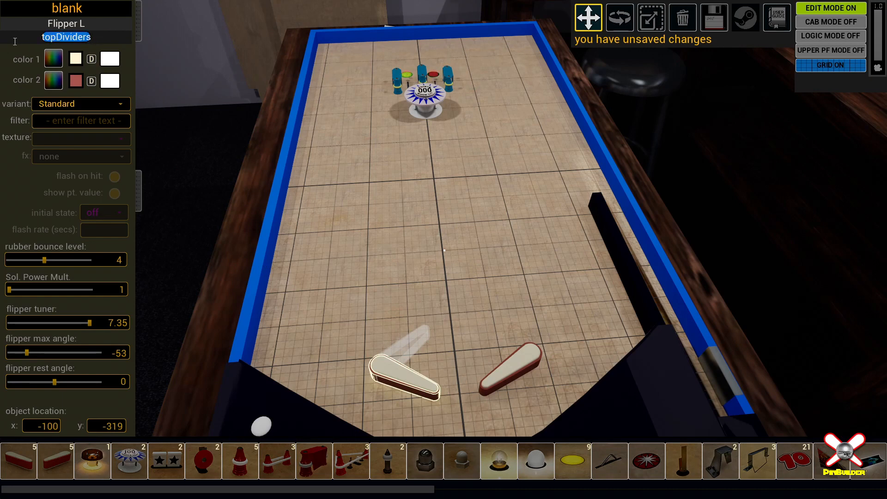
type("flipper")
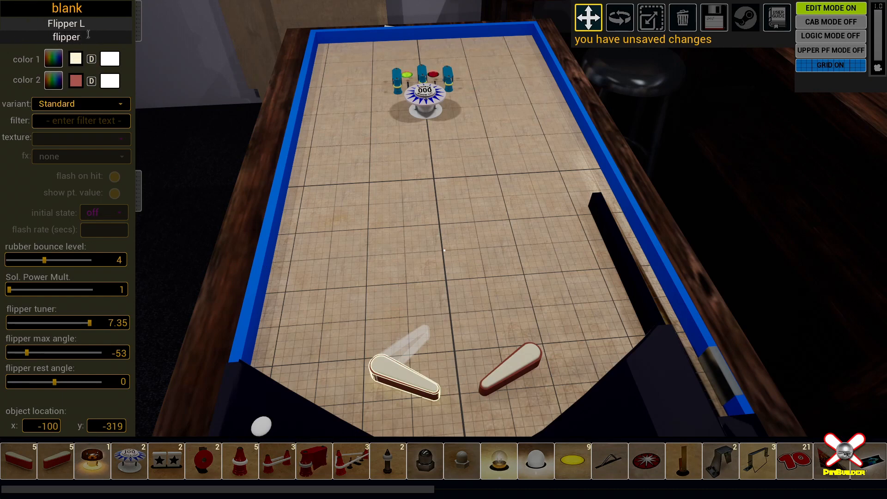
type("s")
left_click_drag(90, 37, 22, 37)
key("ctrl+c")
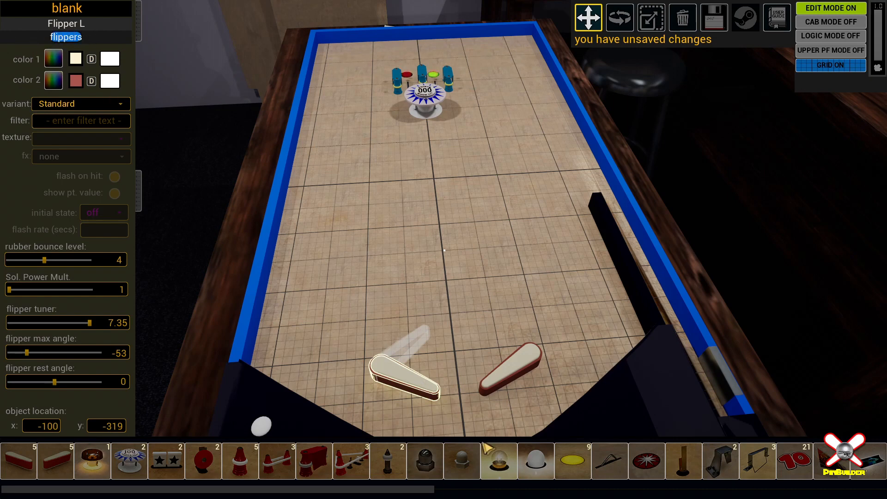
left_click(530, 367)
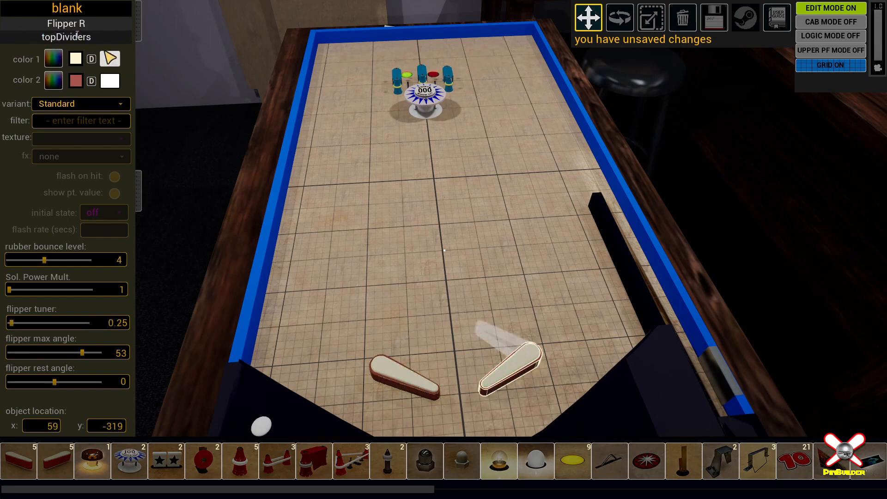
left_click_drag(94, 37, 9, 49)
key("ctrl+v")
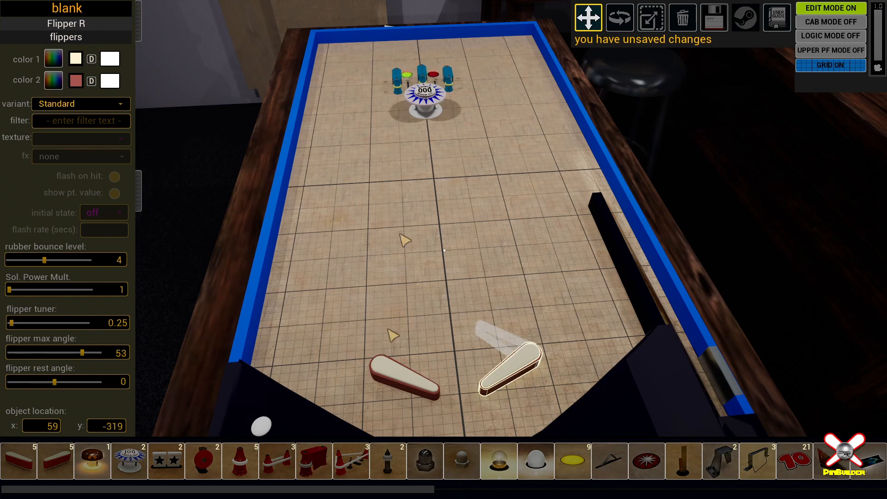
left_click(427, 96)
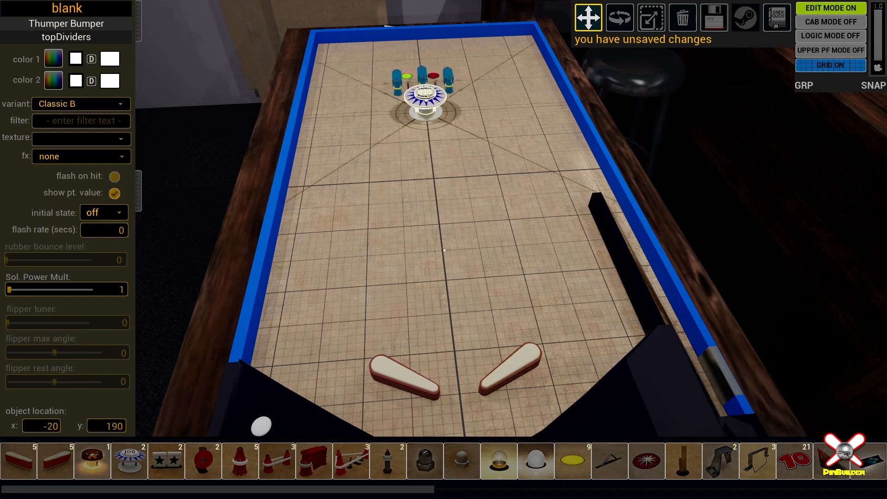
left_click_drag(377, 373, 380, 354)
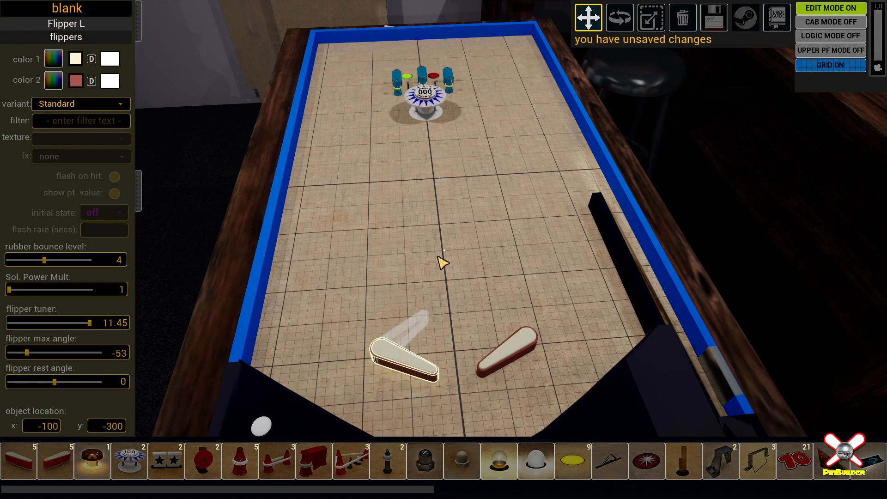
- Place a drop target below the thumper bumper and position it at x -20, y 0
right_click_drag(496, 246, 495, 189)
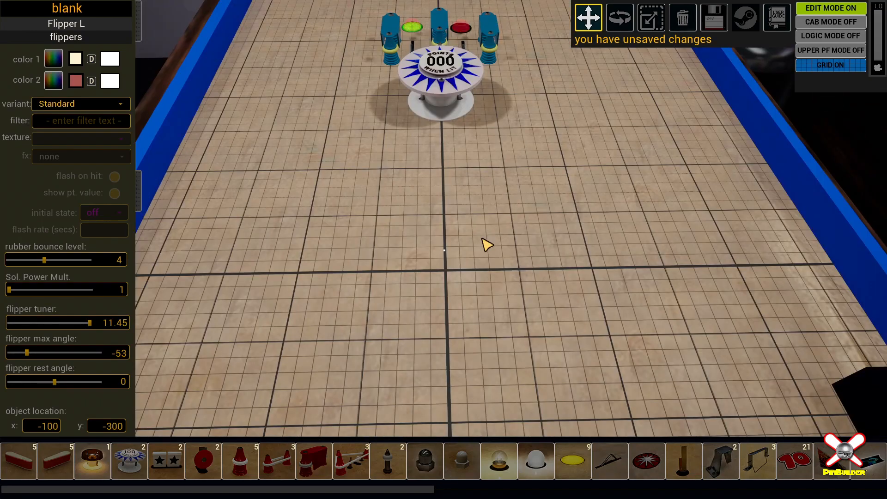
mouse_move(479, 243)
right_mouse_down()
mouse_move(479, 270)
mouse_move(479, 234)
right_mouse_up()
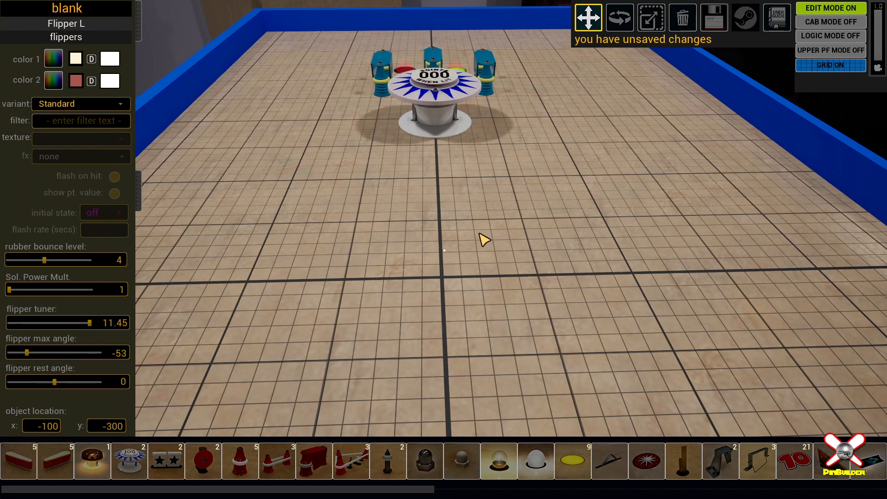
left_click(166, 461)
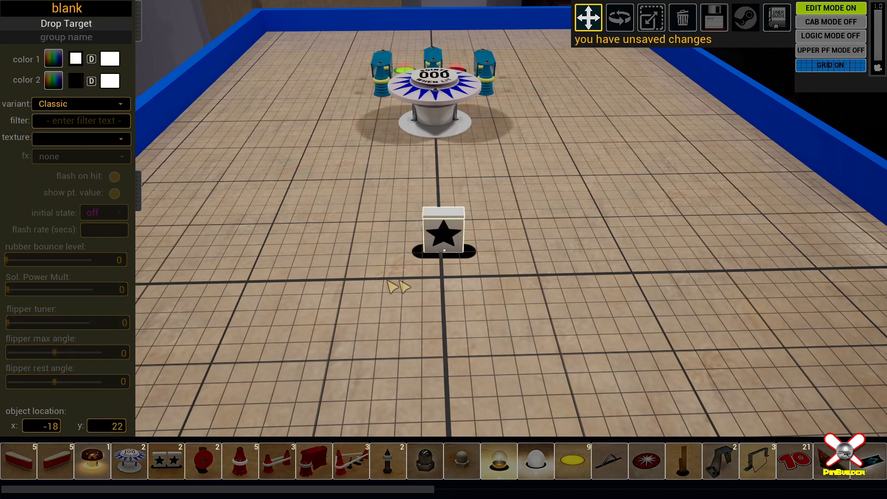
left_click_drag(445, 237, 442, 272)
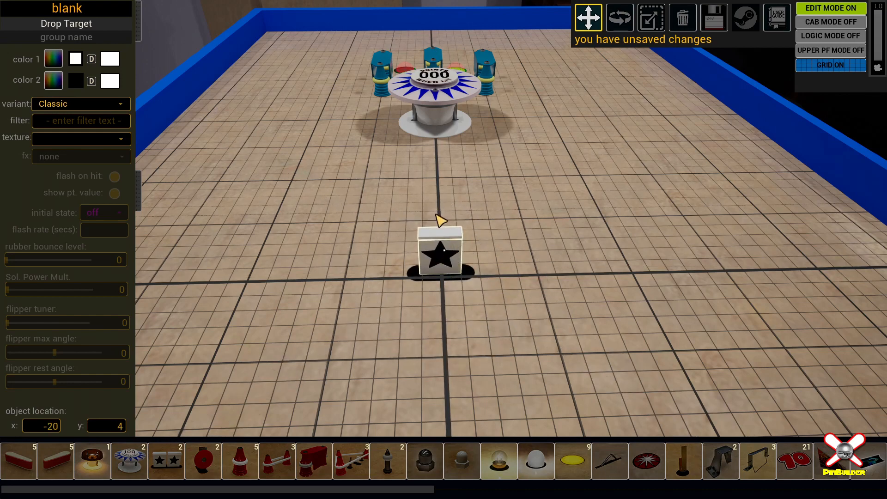
left_click_drag(445, 234, 446, 259)
- Set the drop target's group name to dtBank1 and its color 1 to red
right_click_drag(471, 369, 456, 376)
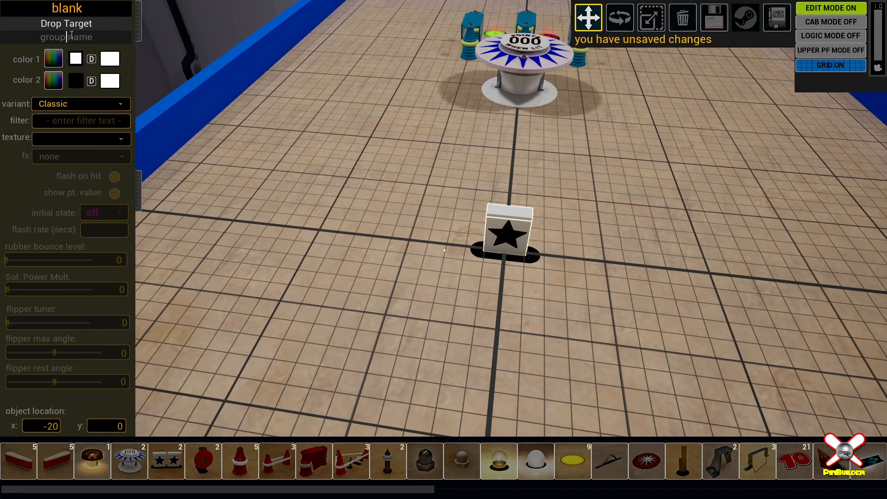
type("dtBank1")
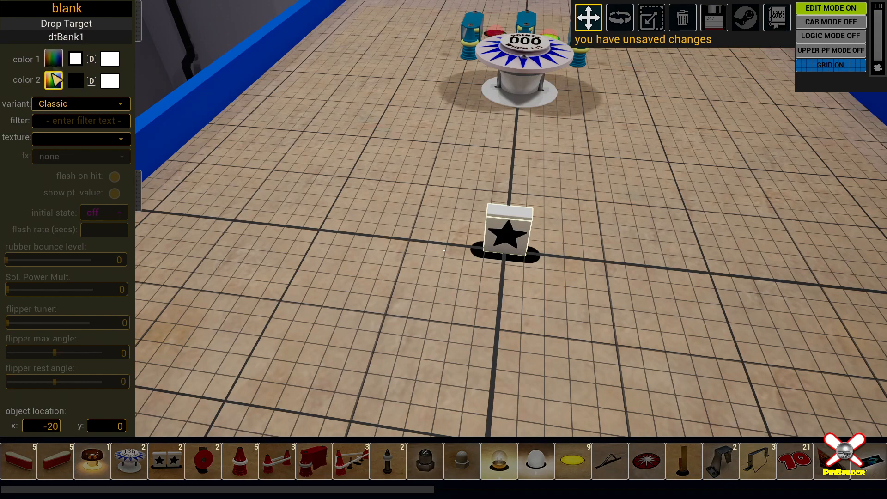
left_click(53, 59)
left_click_drag(83, 36, 0, 40)
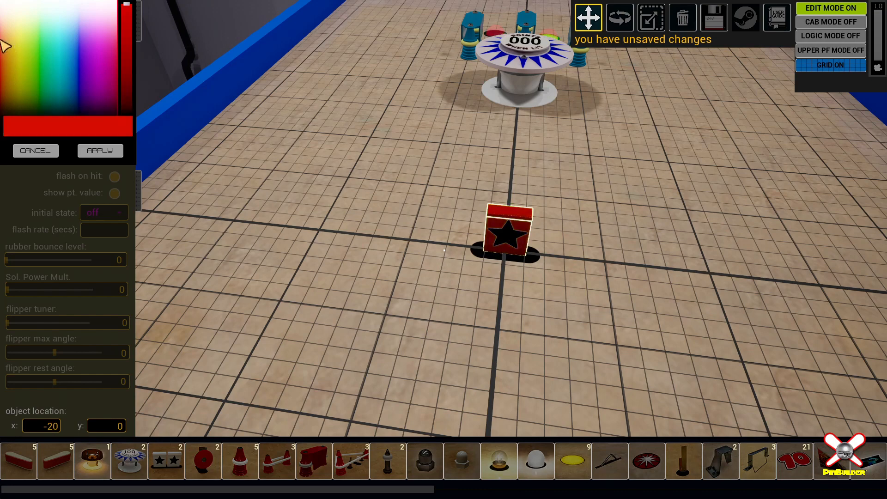
left_click(113, 149)
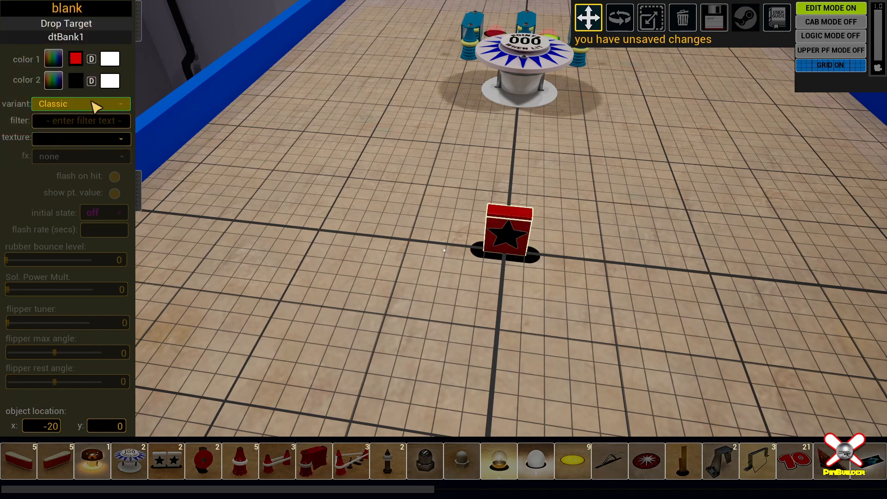
- Try the dt_horseshoe.png and dt_alienMeadow.png textures on the drop target
left_click(100, 139)
left_click(114, 173)
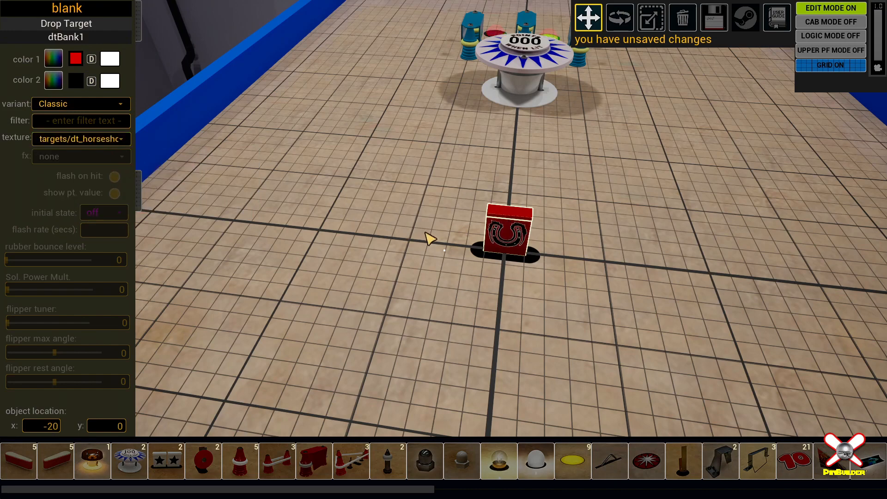
left_click(129, 140)
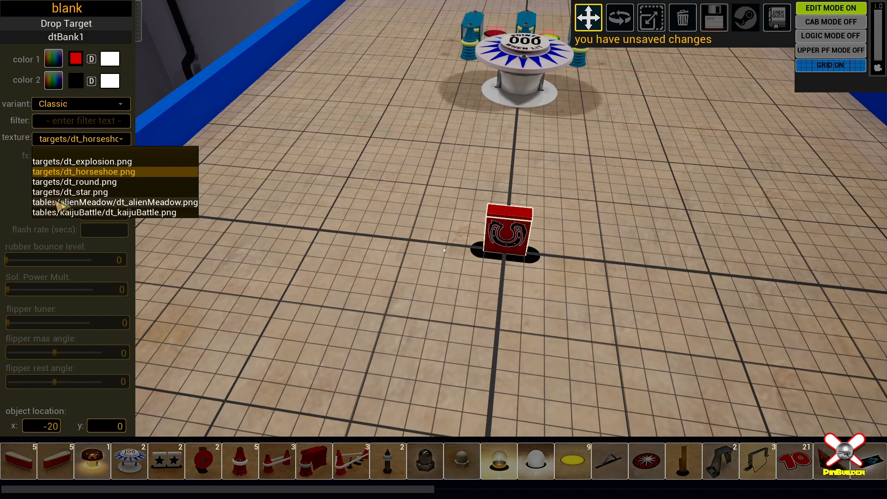
left_click(119, 203)
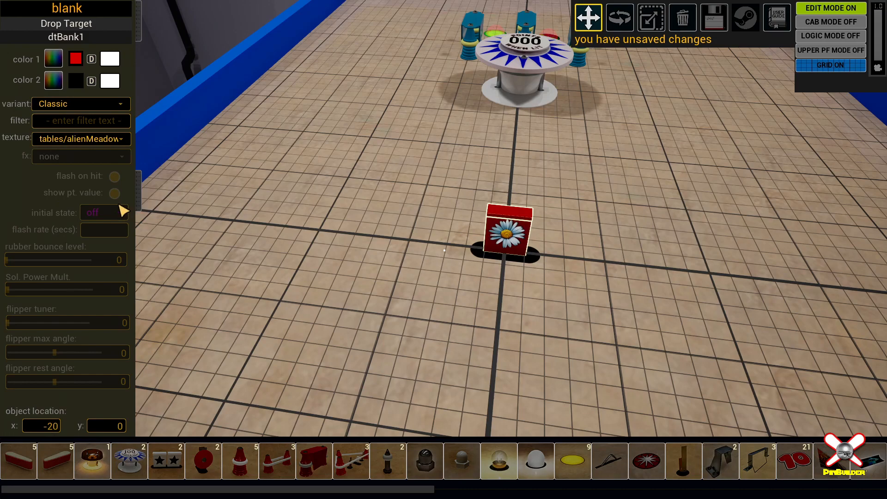
- Apply the tables/kaijuBattle/dt_kaijuBattle.png texture to the drop target
right_click_drag(507, 232, 536, 228)
left_click(115, 140)
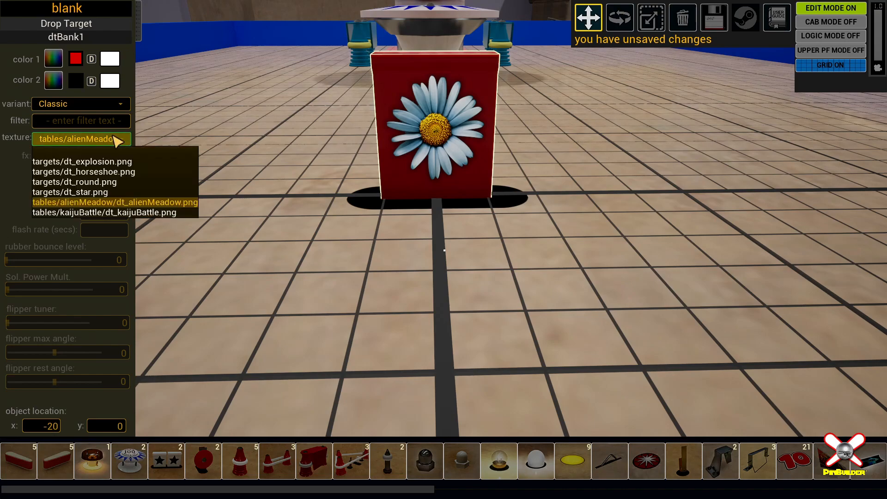
left_click(109, 213)
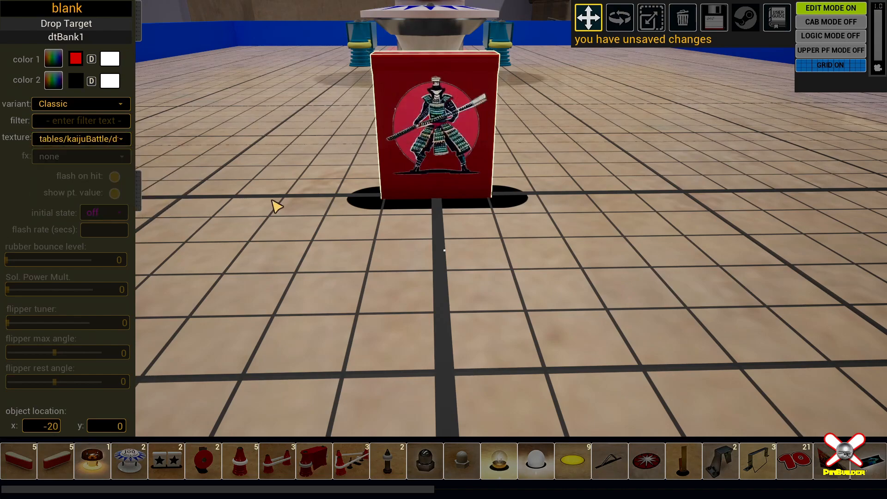
right_click_drag(306, 218, 309, 239)
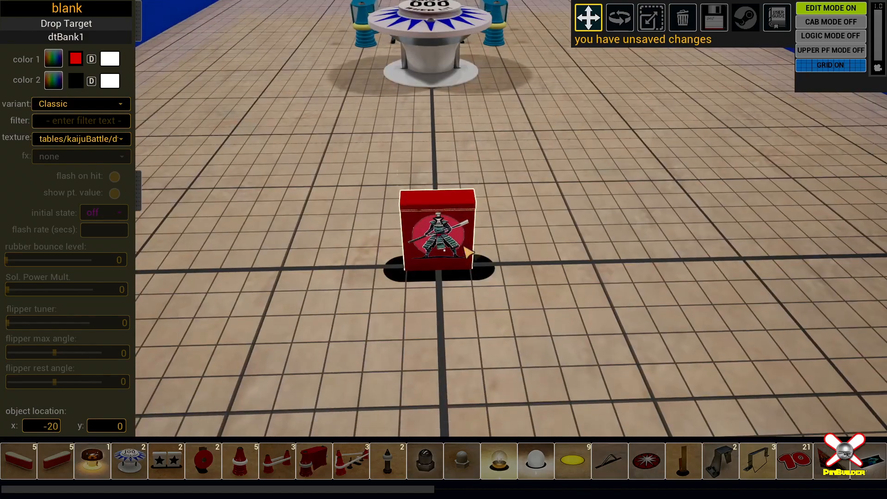
- Duplicate the drop target and place the copy directly beside it at x -50, y 0
left_click(434, 250)
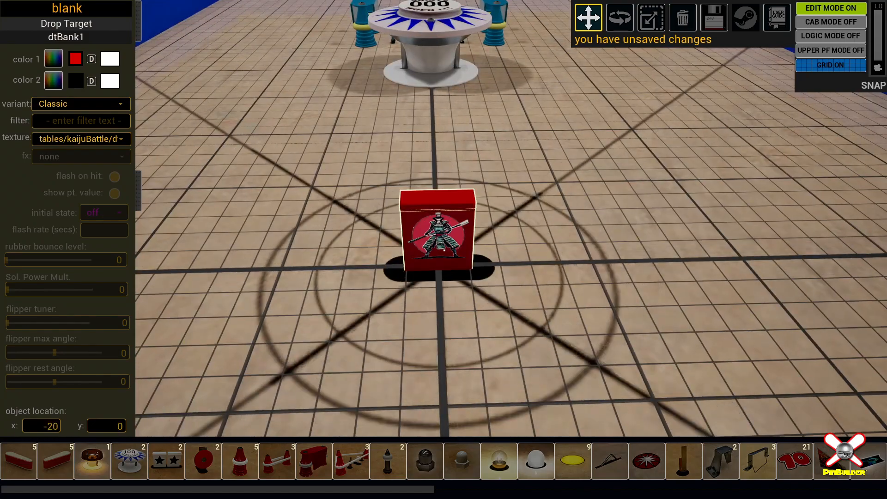
right_click_drag(478, 293, 486, 243)
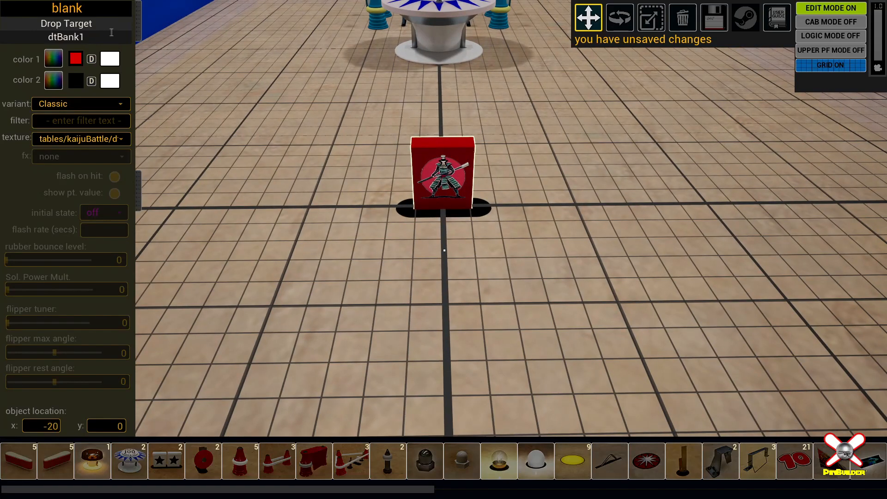
left_click_drag(96, 36, 20, 38)
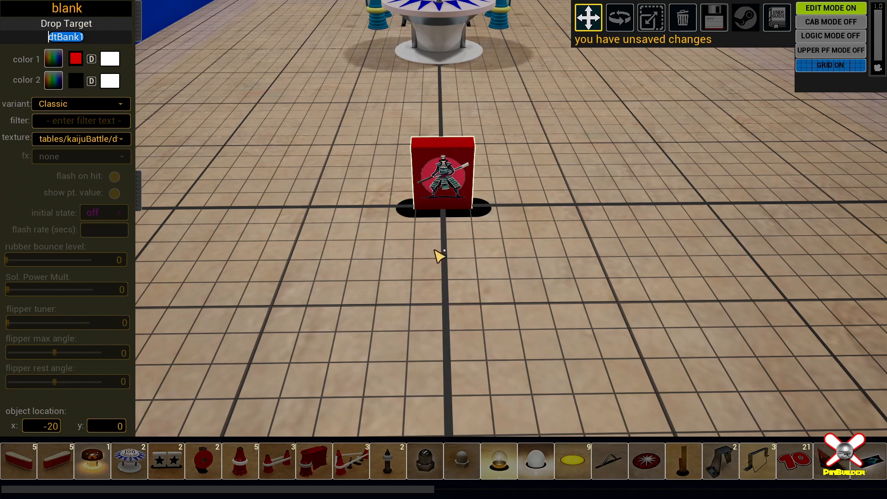
mouse_move(471, 253)
right_mouse_down()
mouse_move(426, 265)
mouse_move(357, 228)
mouse_move(431, 230)
mouse_move(487, 250)
right_mouse_up()
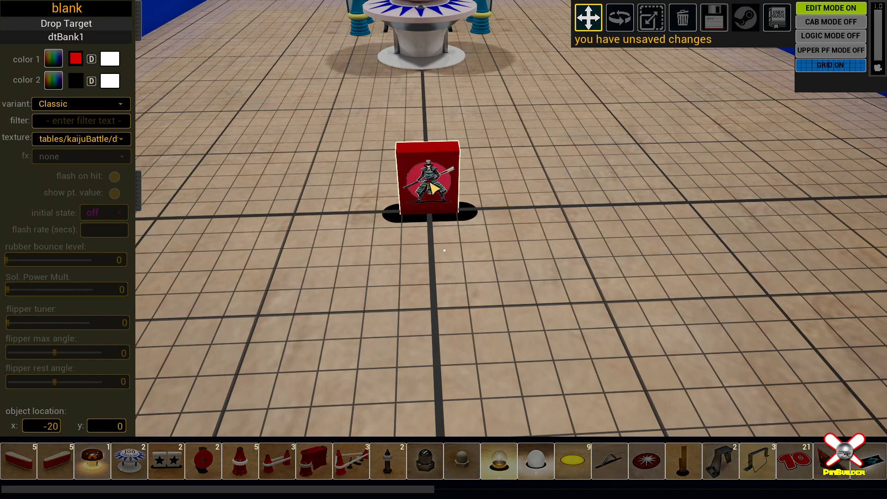
key("ctrl+d")
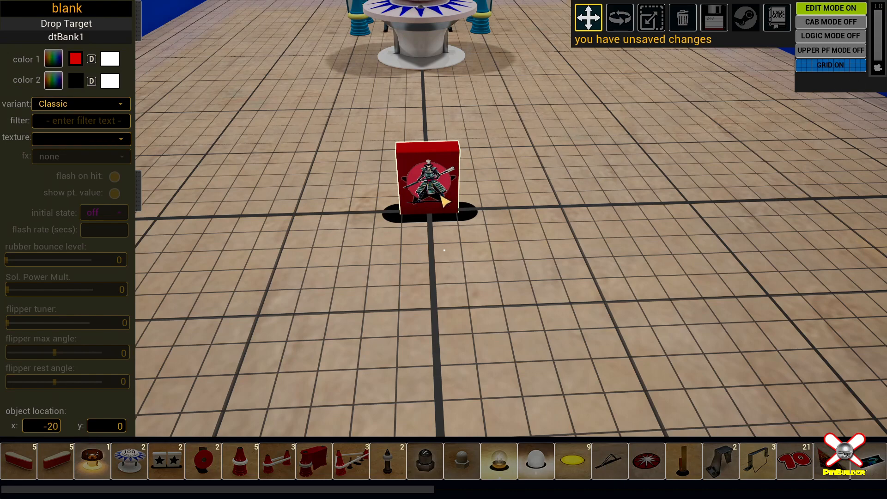
left_click_drag(444, 205, 359, 205)
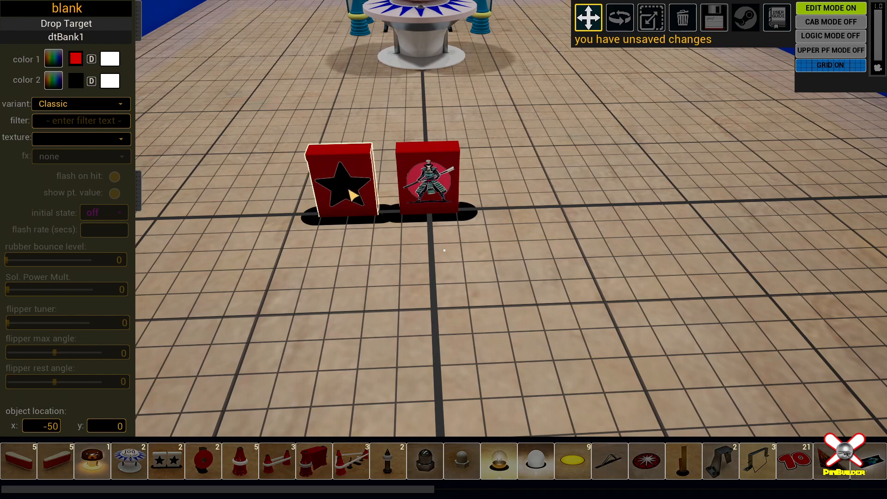
- Try the dt_kaijuBattle.png texture on the copied drop target, and apply targets/dt_star.png to both drop targets
left_click(105, 139)
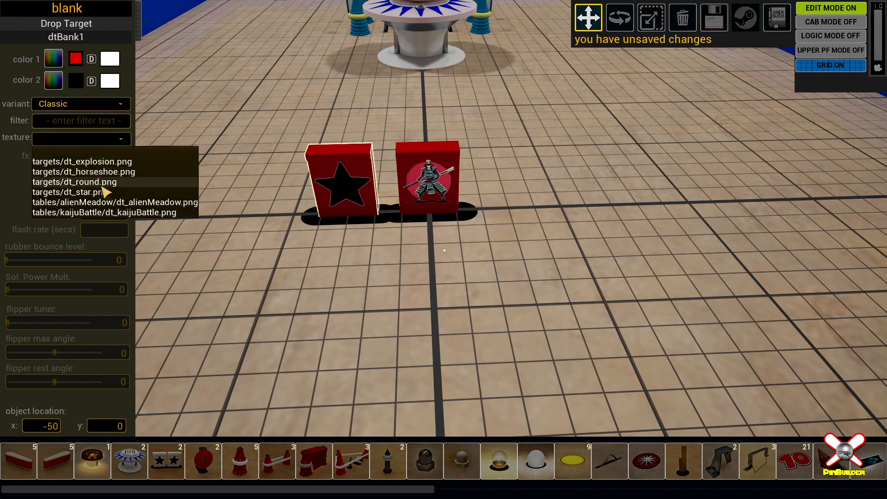
left_click(118, 213)
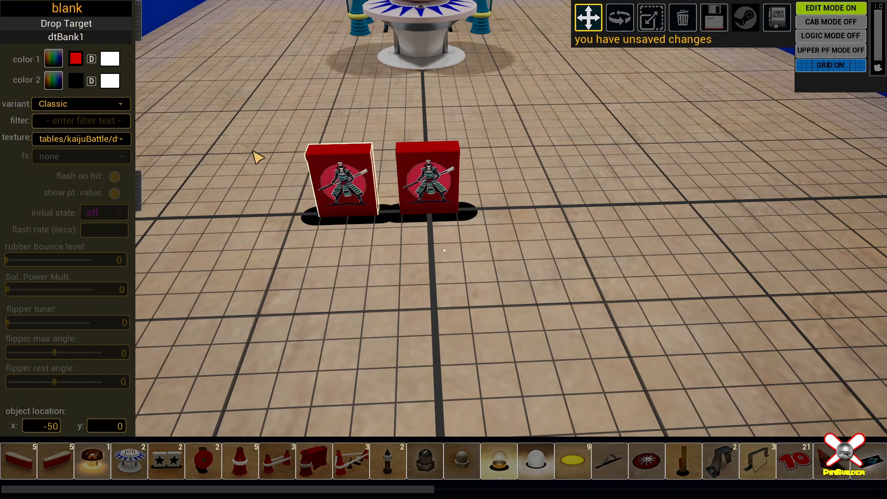
left_click(107, 139)
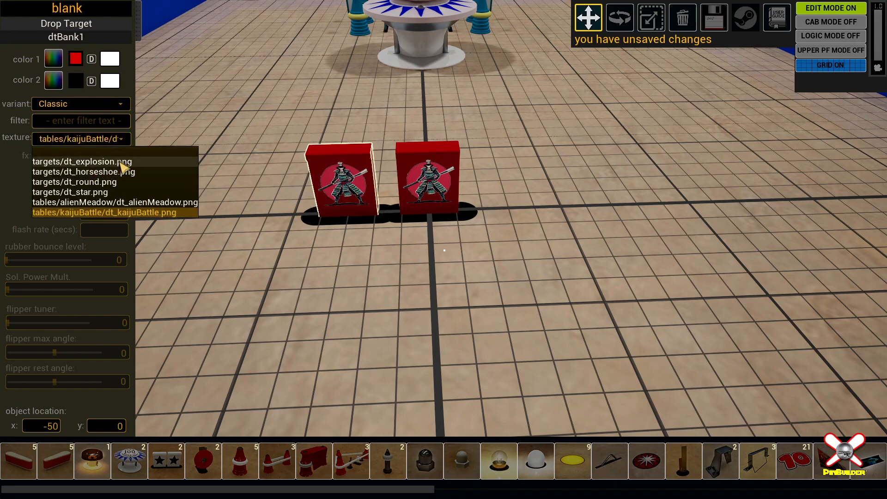
left_click(115, 192)
left_click(457, 196)
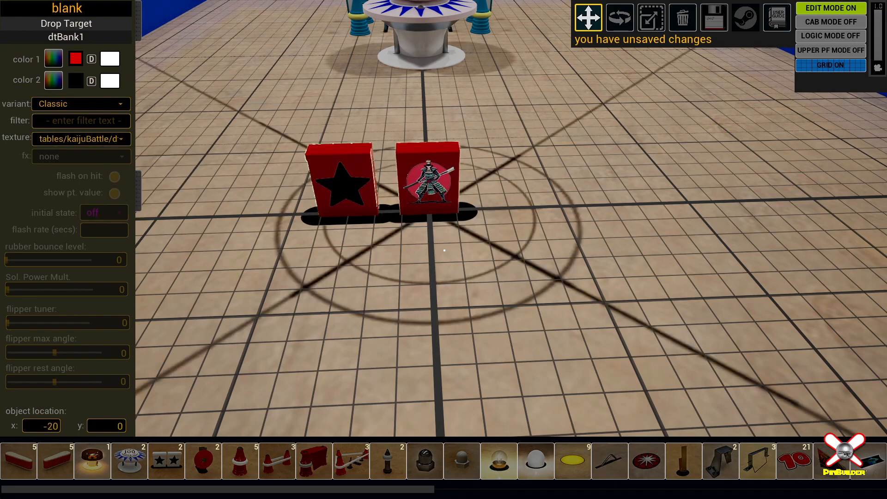
left_click(118, 140)
left_click(107, 194)
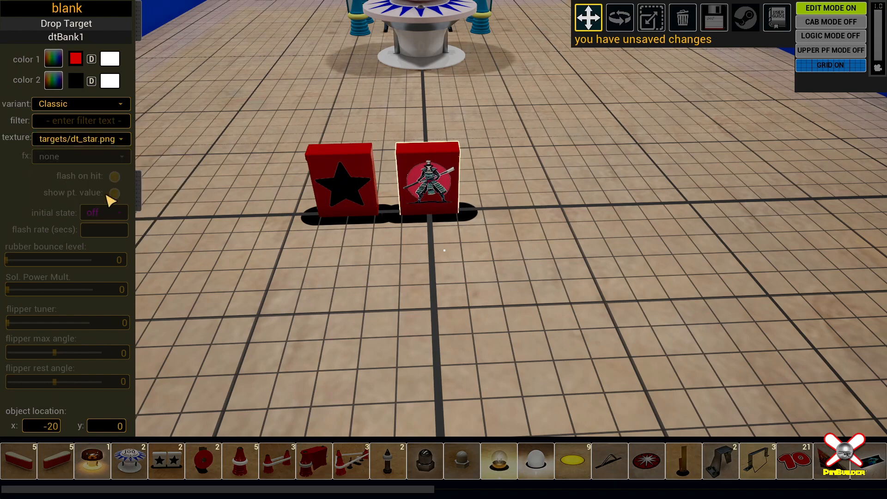
- Set the snap interval to 5 mm in the game settings and move the left drop target to x -45, y 0
key("Escape")
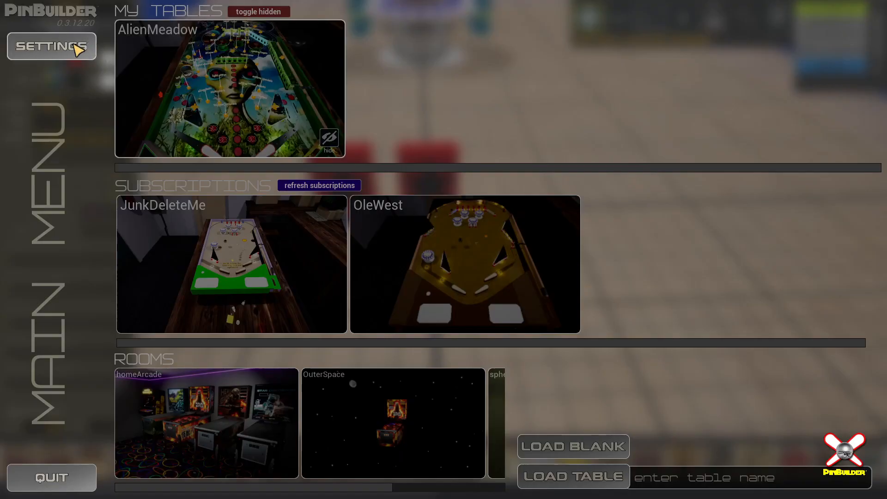
left_click(77, 46)
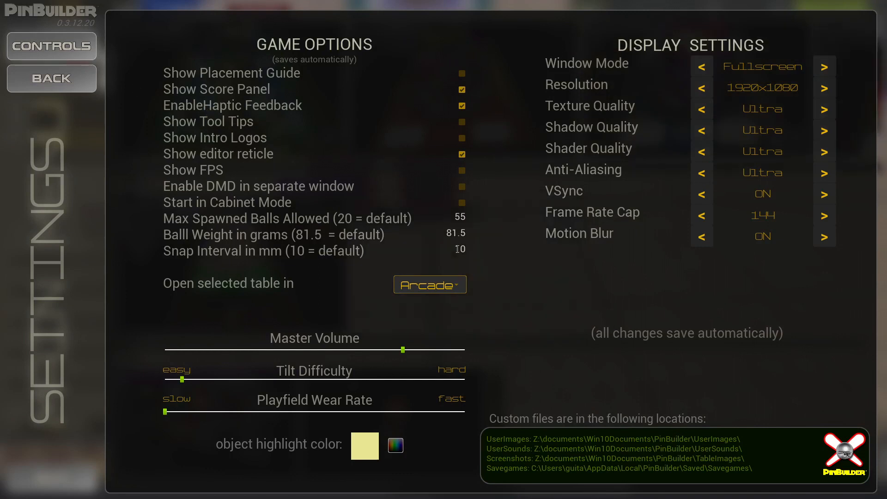
left_click(456, 249)
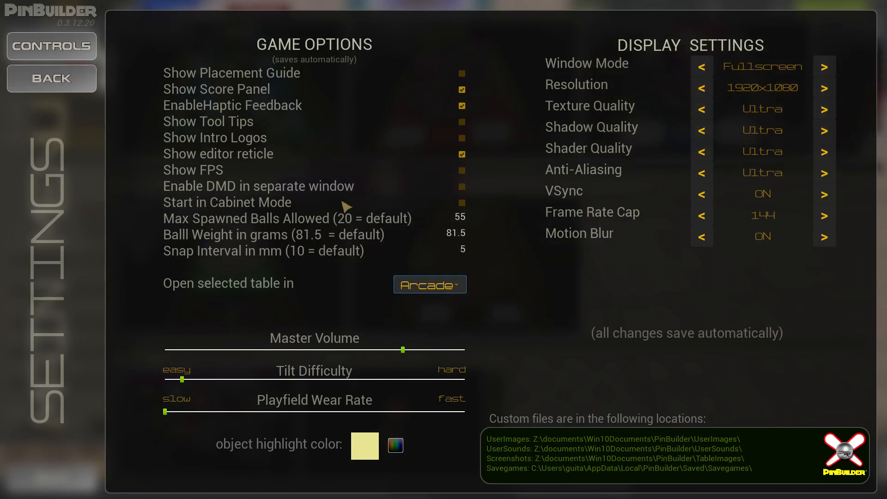
key("Escape")
left_click_drag(358, 224, 373, 224)
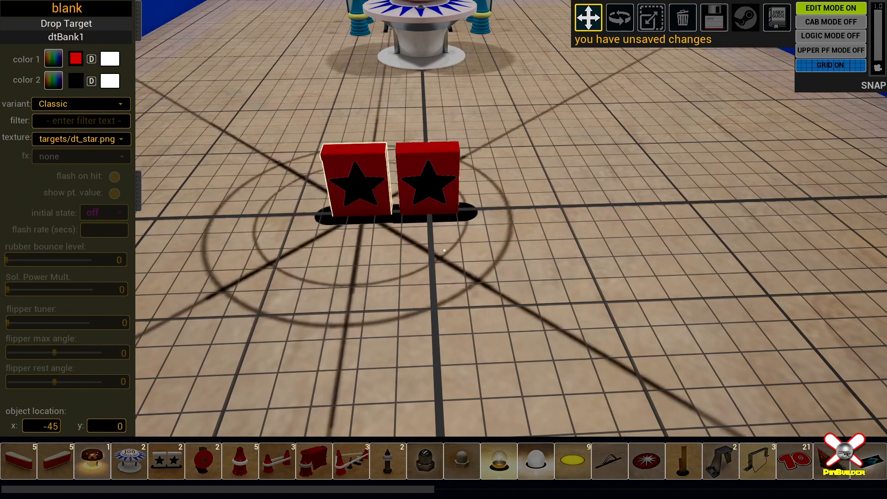
- Duplicate the star drop targets into an evenly spaced row of five, with copies at x 5, x 30 and x -70, y 0
left_click(421, 223)
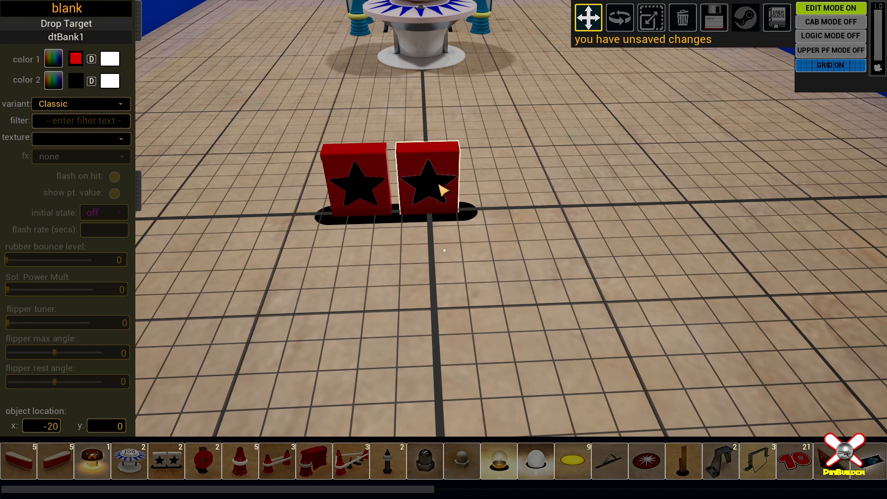
key("ctrl+d")
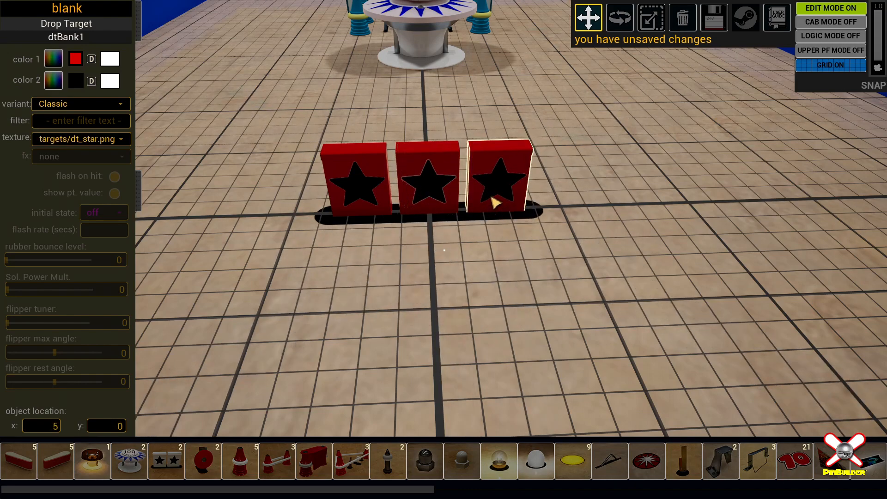
key("ctrl+d")
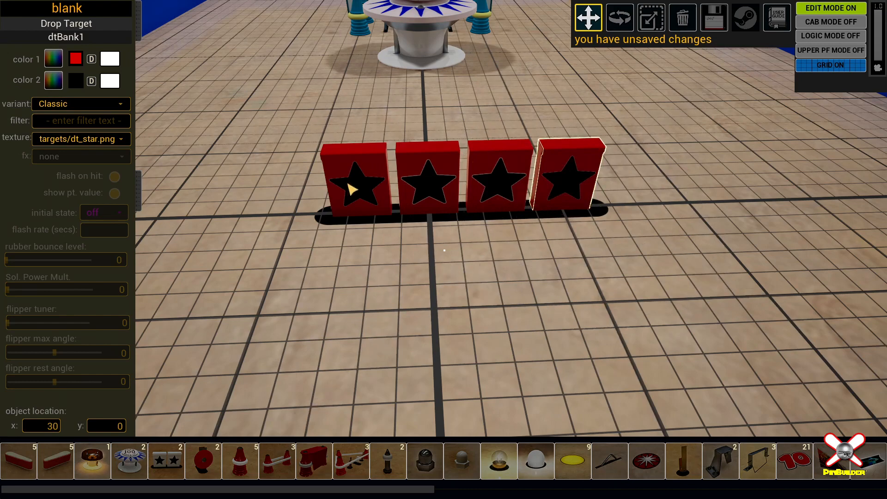
left_click(350, 187)
key("ctrl+d")
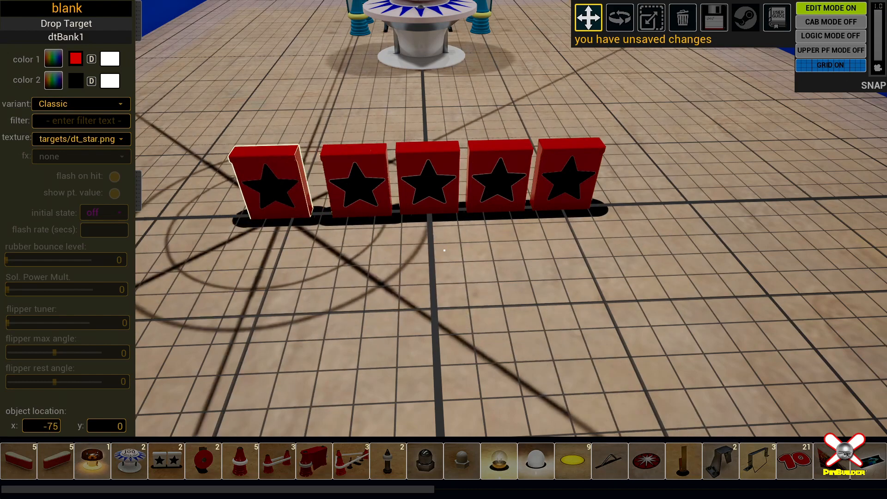
left_click(294, 223)
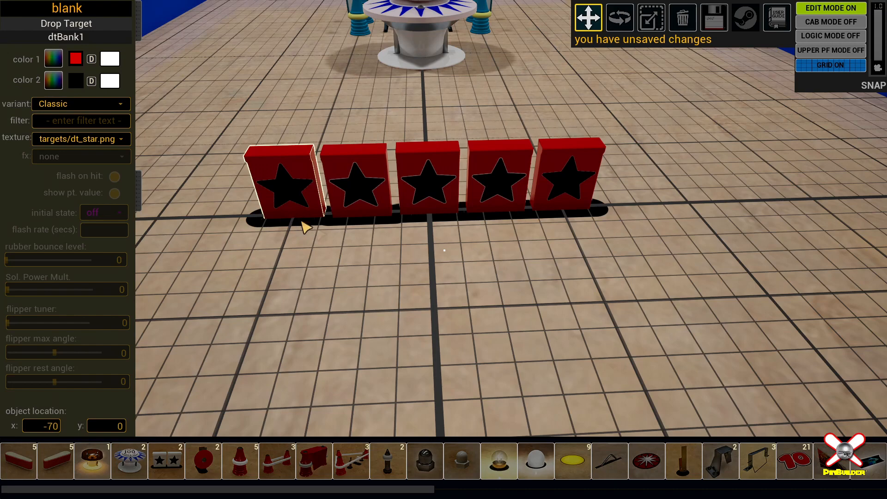
- Try a small move of the second drop target and the rotate and scale modes on targets of the bank
scroll(491, 293, "up", 3)
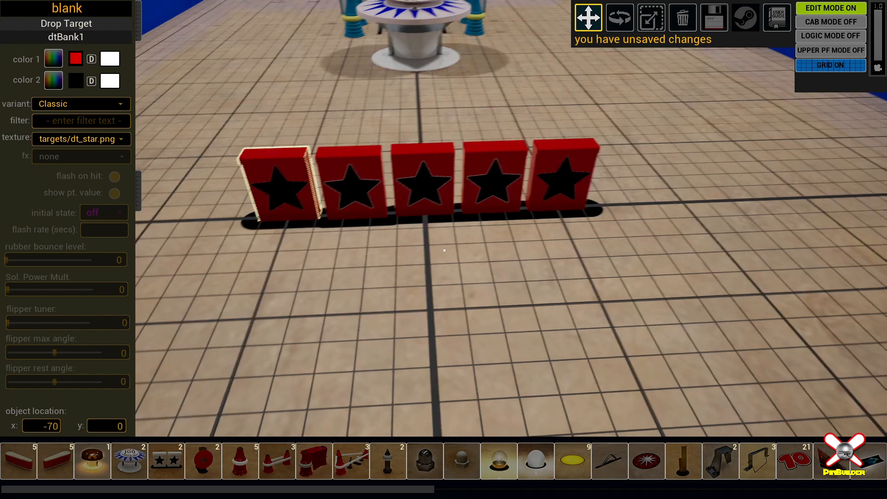
right_click_drag(481, 276, 485, 276)
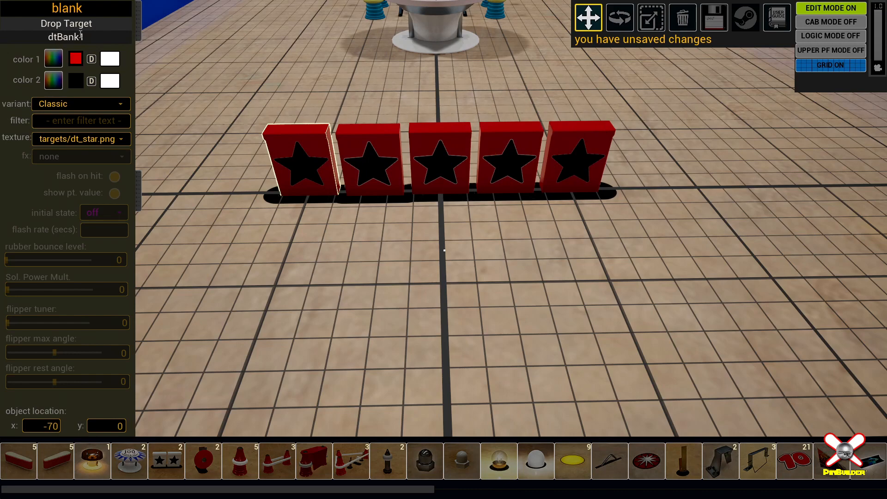
left_click(372, 148)
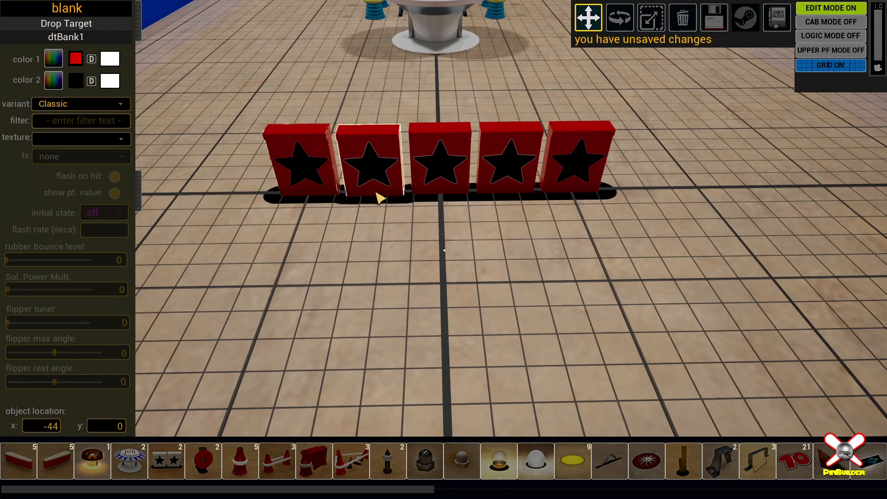
left_click_drag(380, 190, 389, 222)
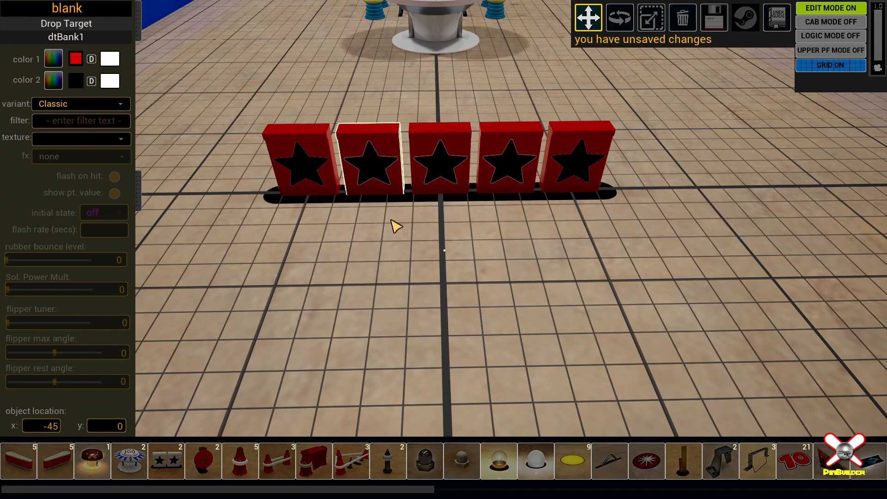
key("e")
key("r")
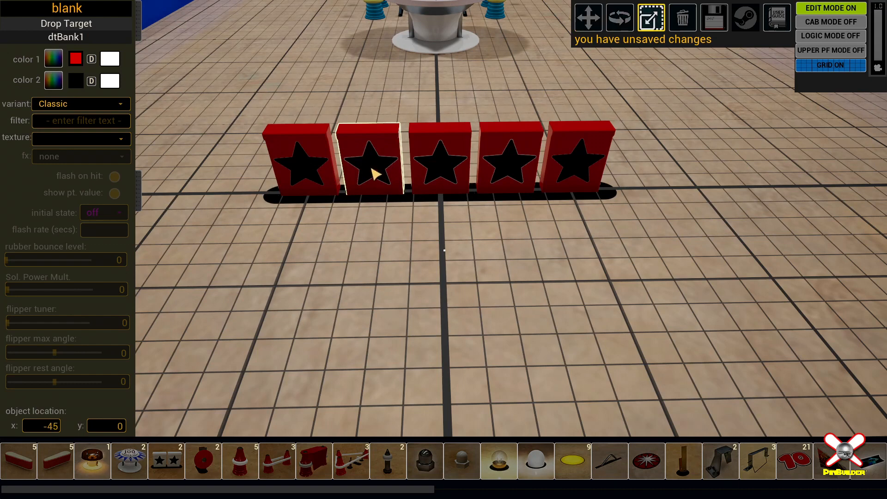
left_click(438, 170)
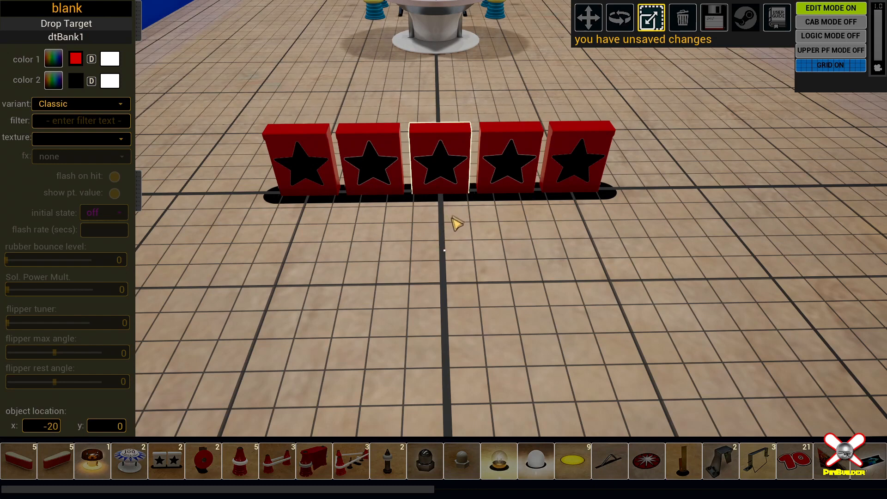
key("w")
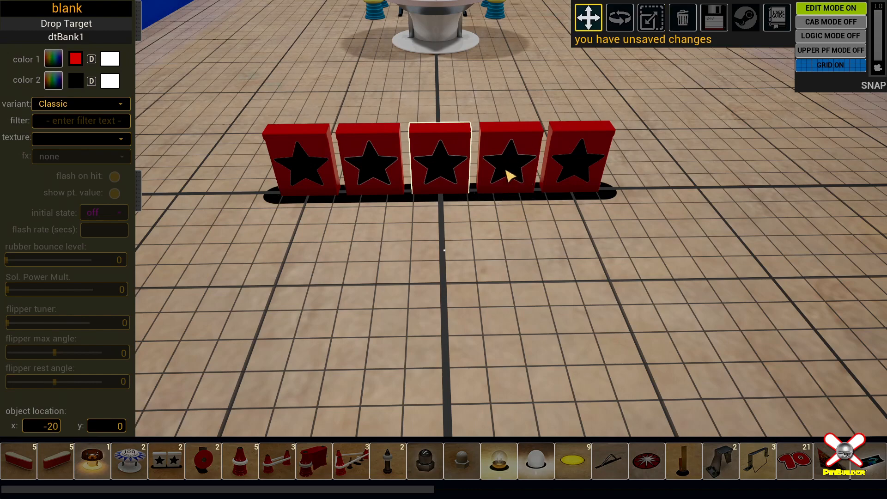
left_click(556, 185)
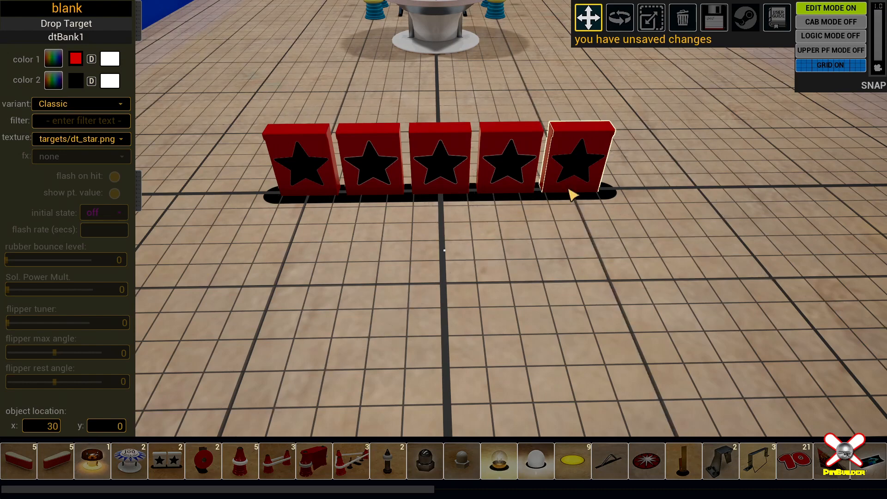
- Try moving the dtBank1 drop targets around the playfield
key("g")
left_click_drag(578, 169, 415, 163)
left_click_drag(342, 159, 356, 195)
left_click_drag(509, 185, 490, 170)
- Add Stretchy Posts behind the drop target bank, stretched from its left end at x -95, y 15 to the rear center
mouse_move(510, 209)
right_mouse_down()
mouse_move(485, 236)
mouse_move(509, 203)
right_mouse_up()
key("s")
key("s")
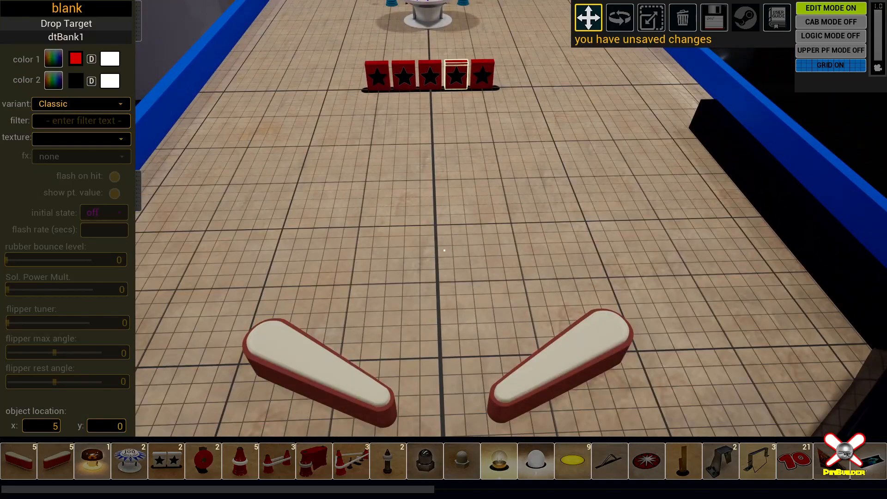
key("f")
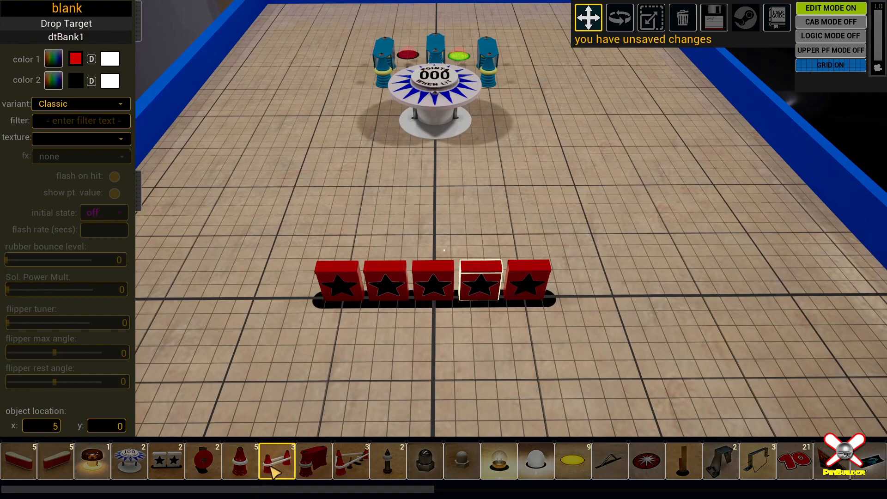
left_click(275, 469)
left_click_drag(455, 240, 380, 203)
left_click_drag(295, 277, 299, 265)
left_click_drag(378, 212, 416, 214)
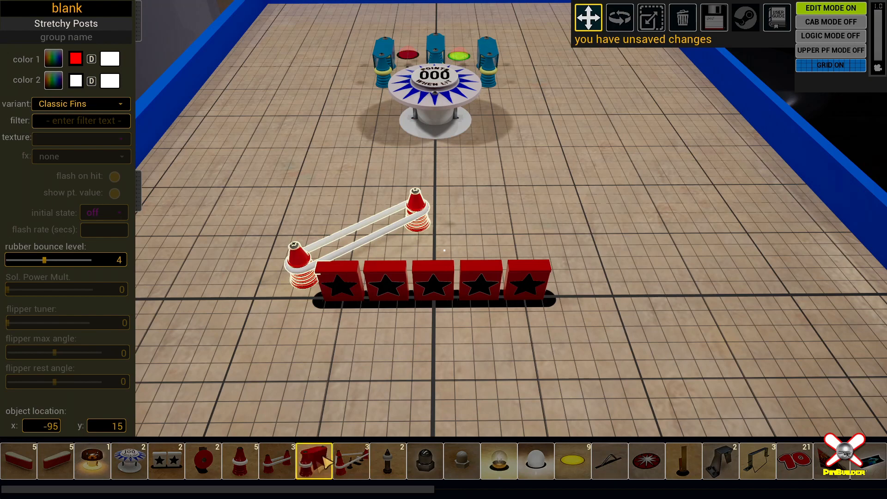
- Add a second set of Stretchy Posts behind the bank's right half, stretched from x -13, y 41 to its right end
left_click(284, 474)
left_click_drag(458, 240, 572, 254)
right_click_drag(525, 353, 493, 350)
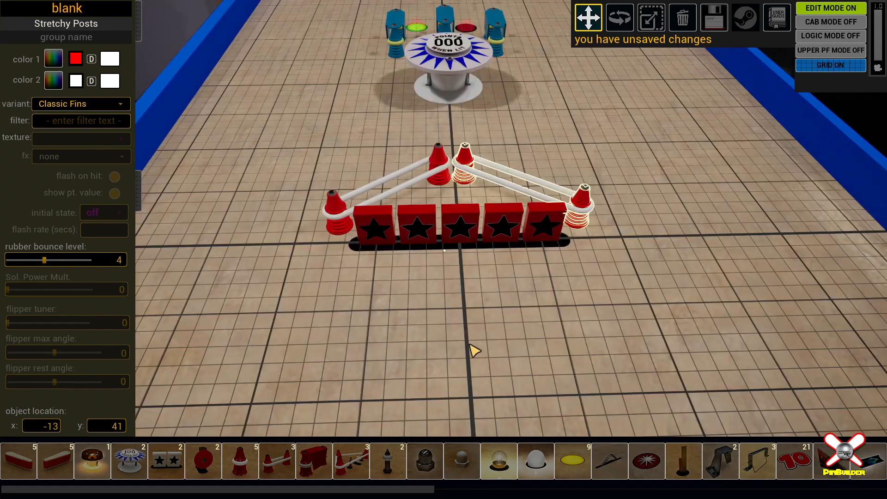
- Add a Ball Spawn object and place it above the left flipper at x -107, y -236
scroll(408, 336, "down", 5)
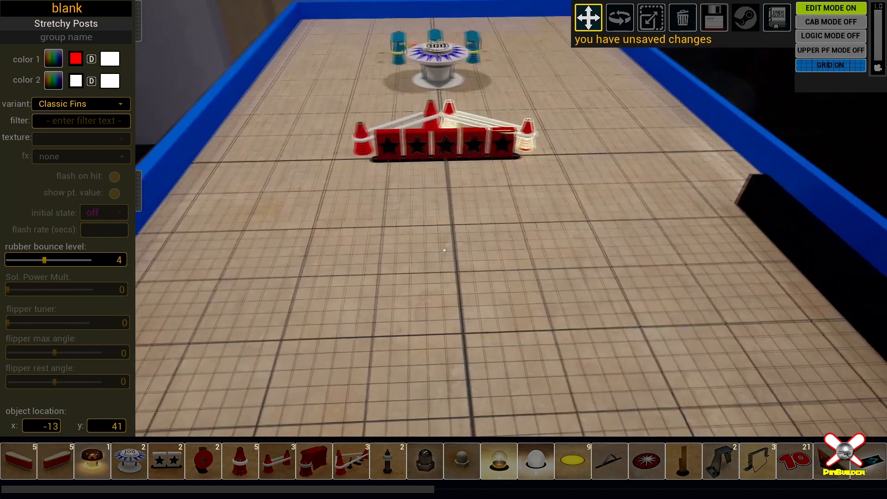
scroll(783, 471, "down", 3)
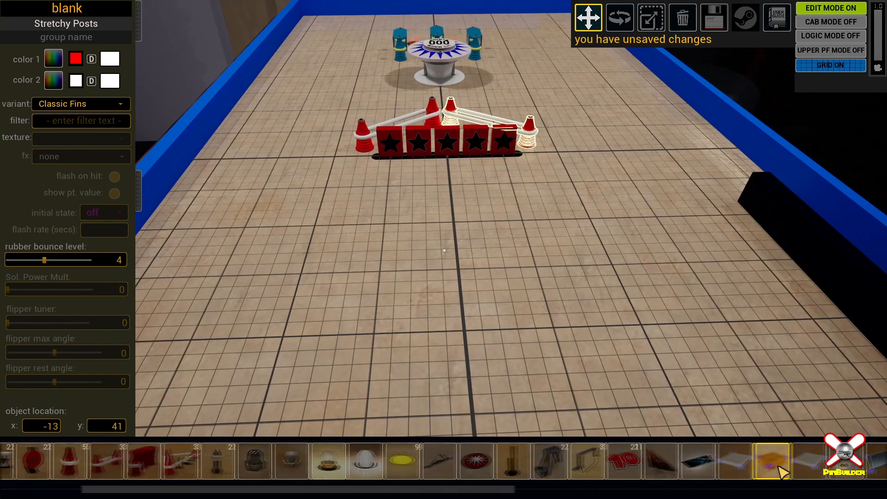
scroll(783, 472, "down", 10)
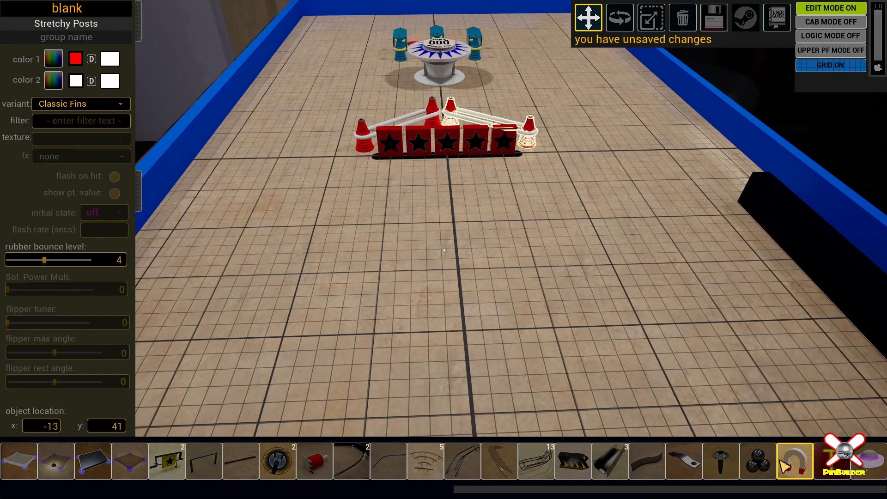
left_click(757, 461)
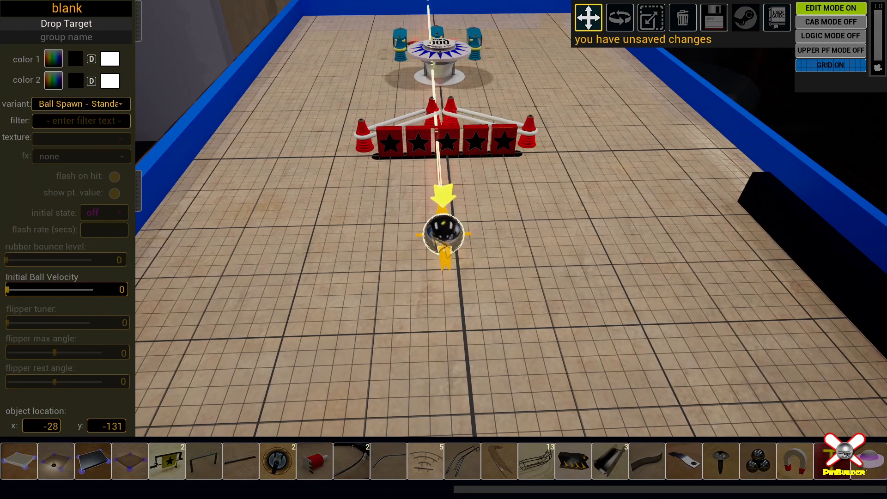
left_click_drag(443, 234, 298, 354)
scroll(382, 352, "down", 3)
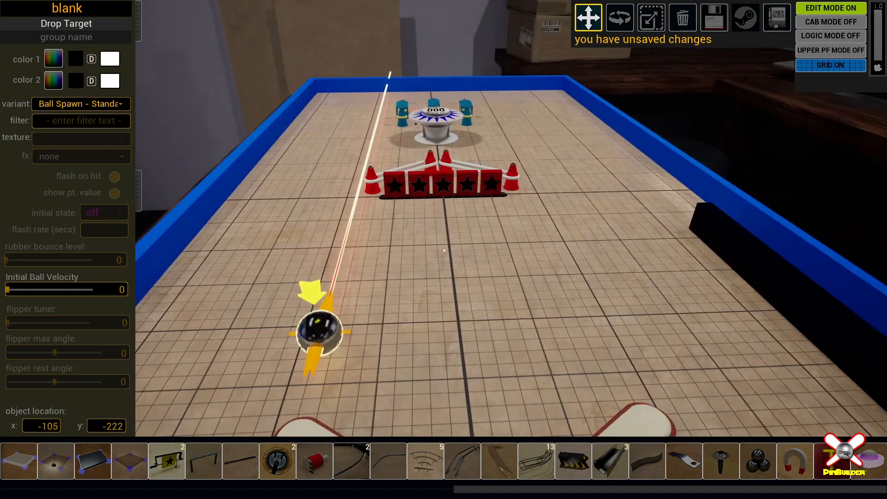
left_click_drag(326, 330, 318, 343)
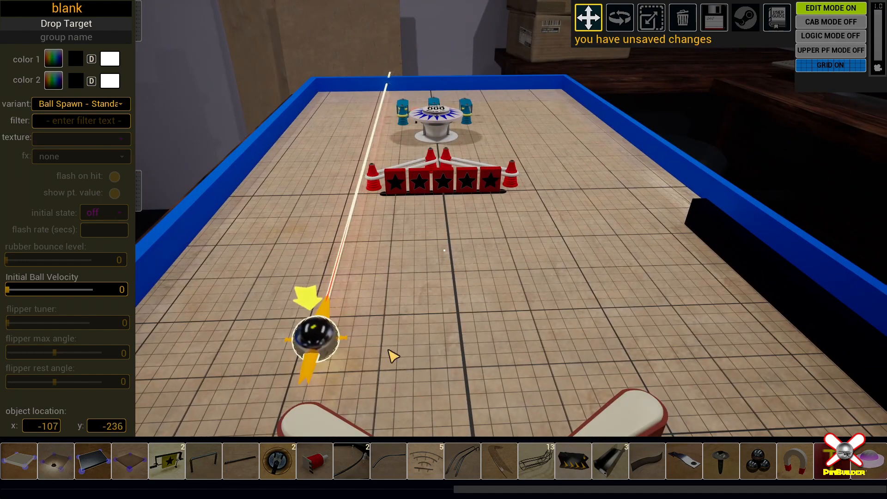
left_click(365, 342)
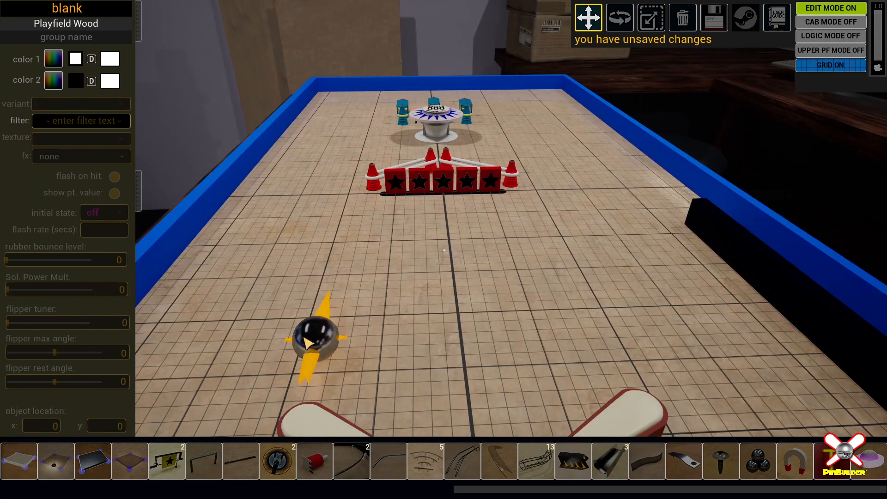
- Rotate the ball spawn to aim at the drop target bank and set its initial ball velocity to 22
left_click(324, 360)
key("e")
left_click_drag(367, 359, 392, 346)
left_click_drag(349, 301, 343, 299)
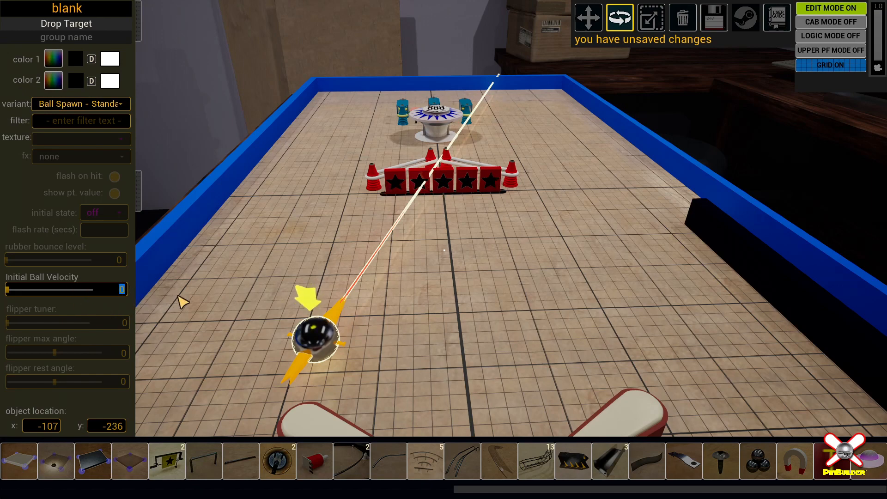
key("ctrl+s")
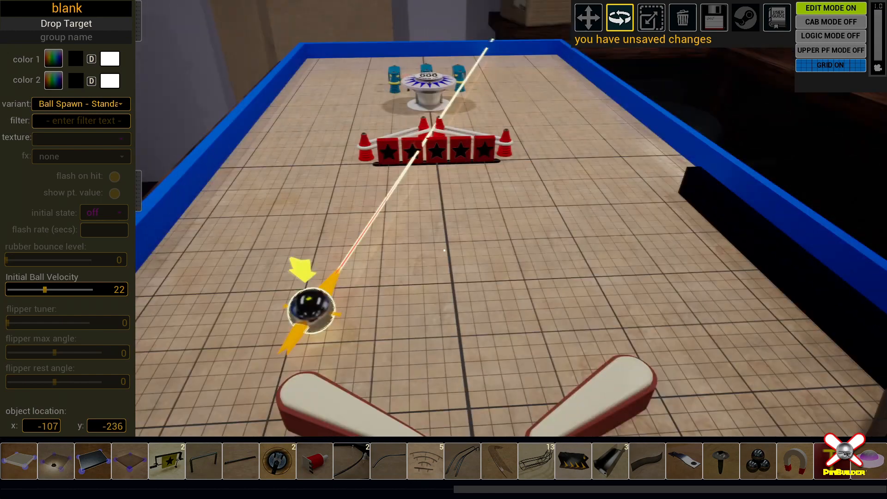
- Save the playfield under the name demo
left_click(426, 223)
type("demo")
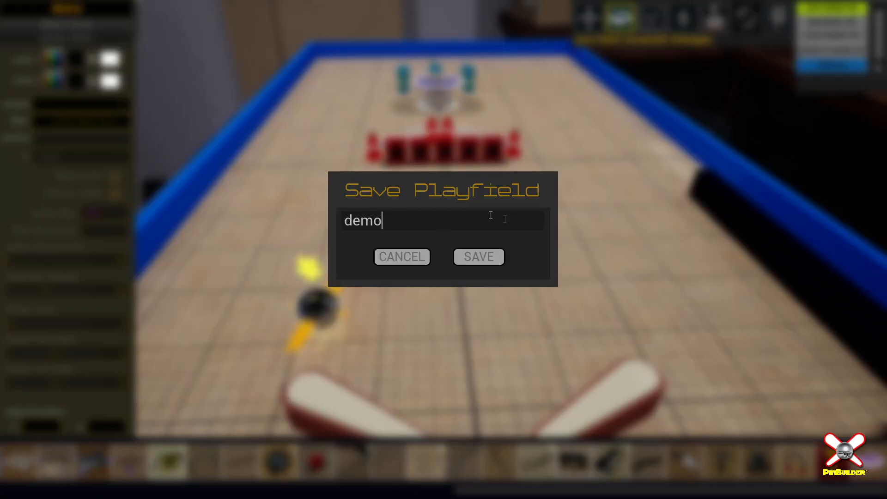
left_click(493, 258)
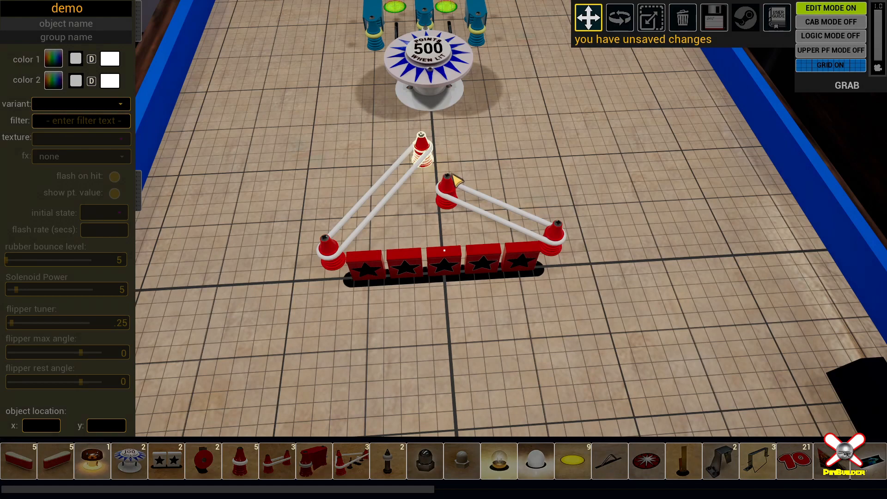
- Stretch the right rear stretchy post back until it sits level with the left rear post behind the drop target bank
left_click_drag(448, 171, 450, 148)
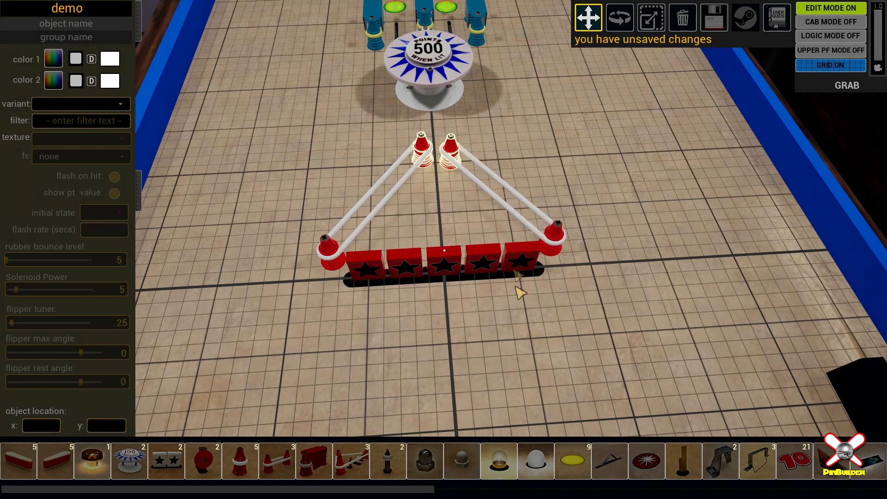
key("s")
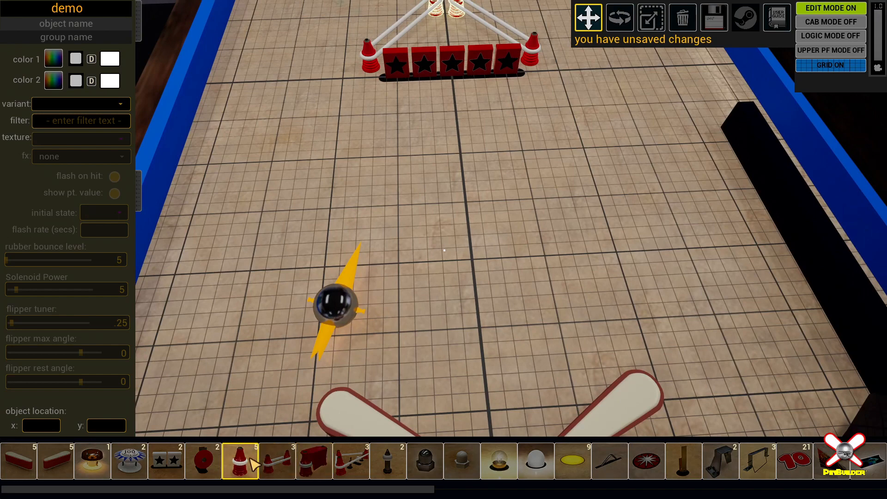
- Add two plastic posts at the front ends of the drop target bank, at x 55, y -10 and x -95, y -10
left_click(249, 465)
left_click_drag(451, 250, 542, 75)
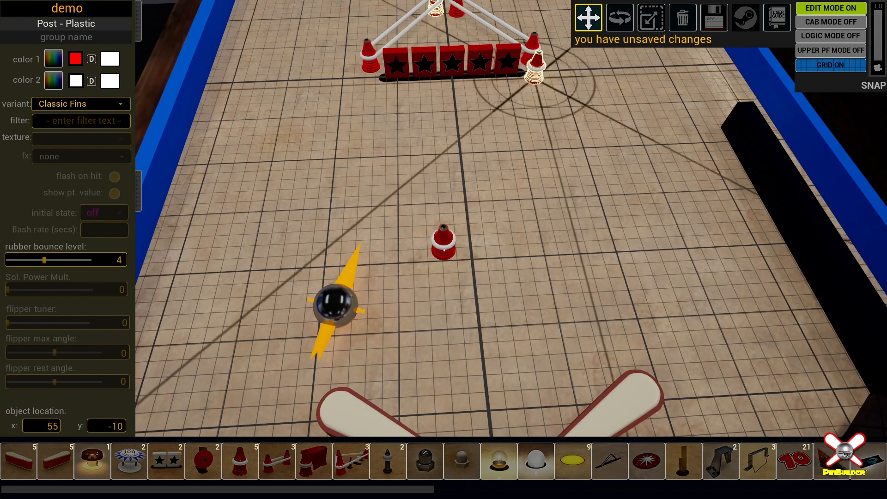
left_click(444, 250)
left_click_drag(443, 250, 366, 79)
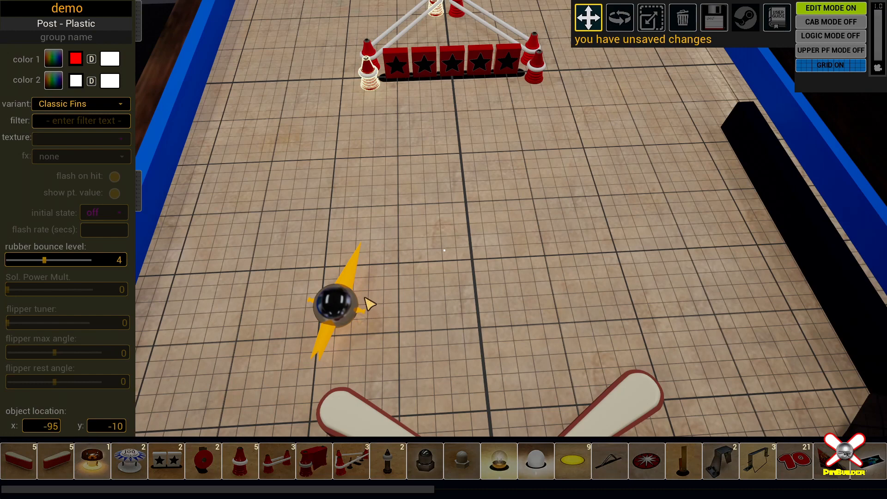
- Deselect the new post, save the playfield, and leave the play test to return to editing
left_click(452, 291)
key("ctrl+s")
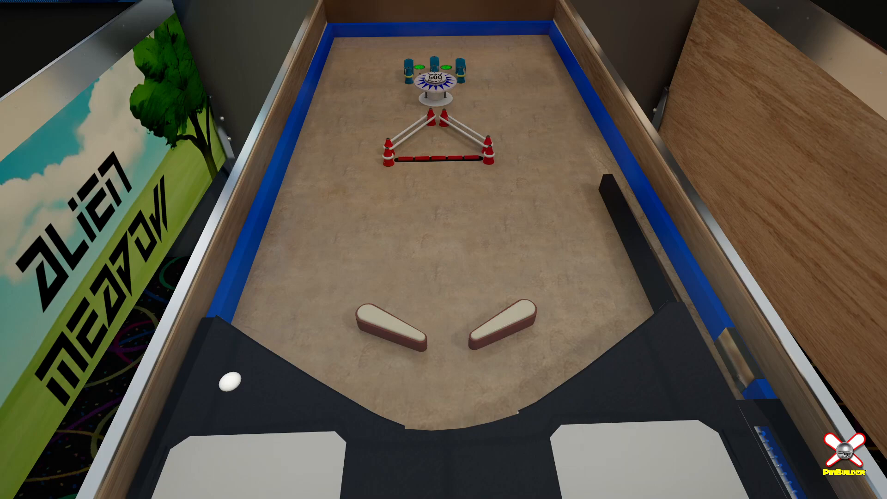
key("Escape")
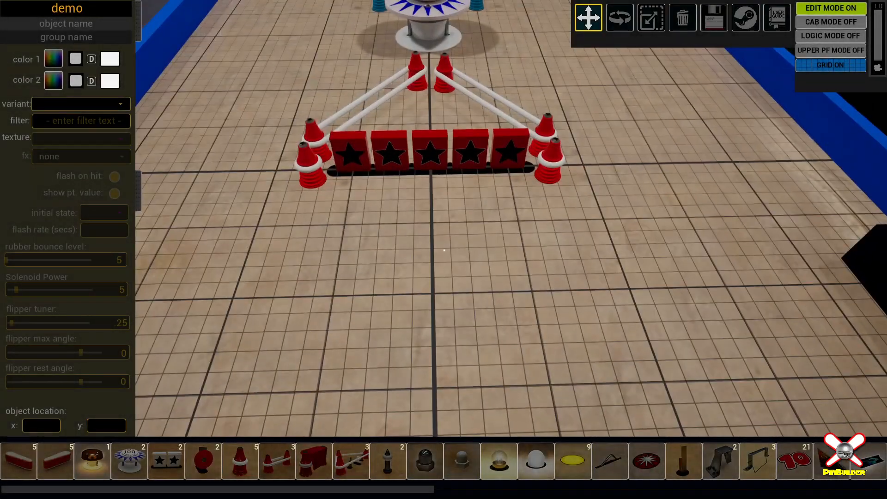
- Add a logic controller named dtBank1 and place it centered in front of the drop target bank
key("l")
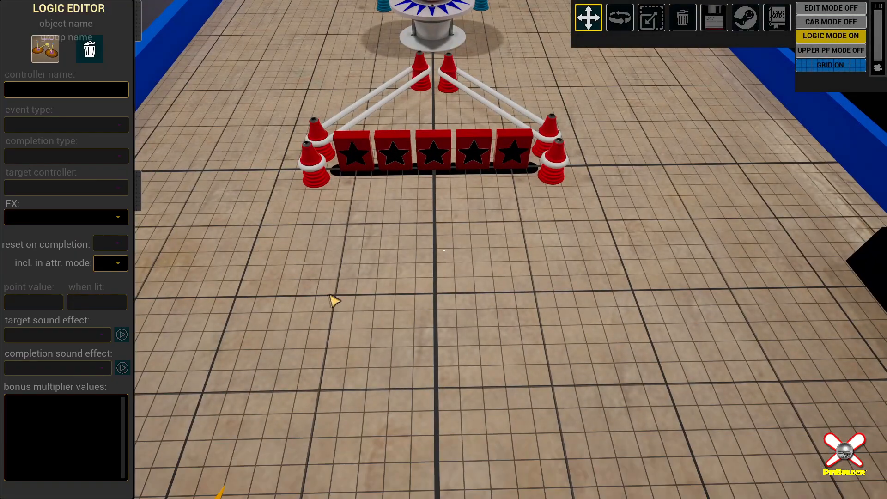
left_click(45, 49)
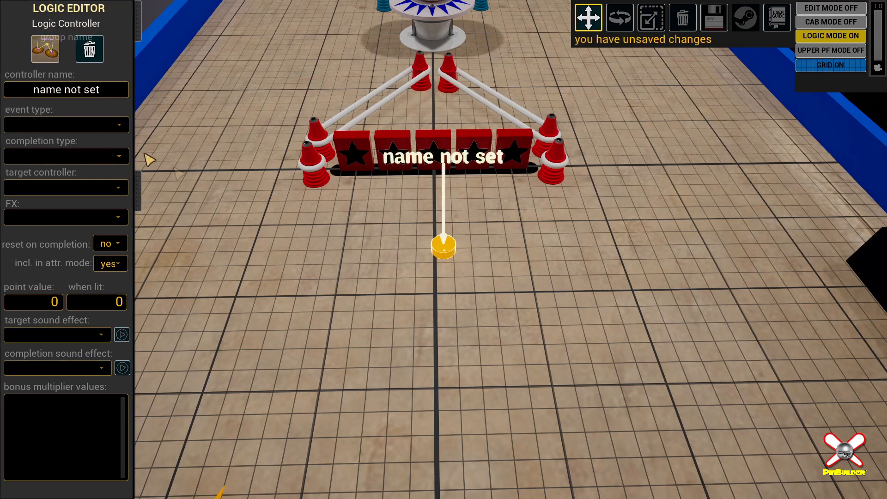
left_click(17, 91)
type("dtBank1")
key("Return")
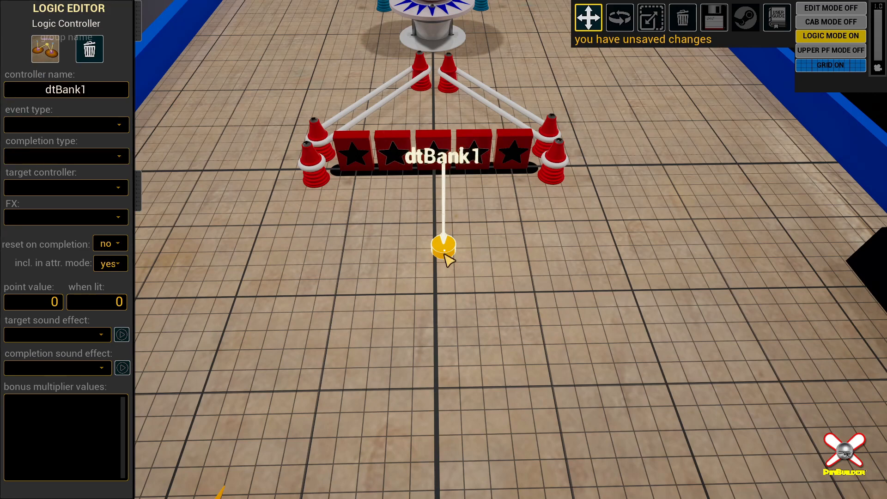
left_click_drag(448, 252, 434, 220)
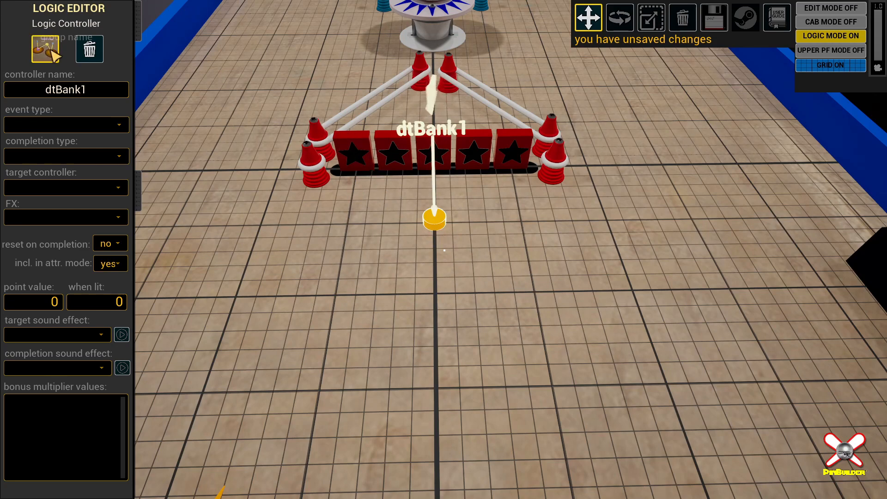
- Look over the game options in the main settings and return to the logic editor
key("Escape")
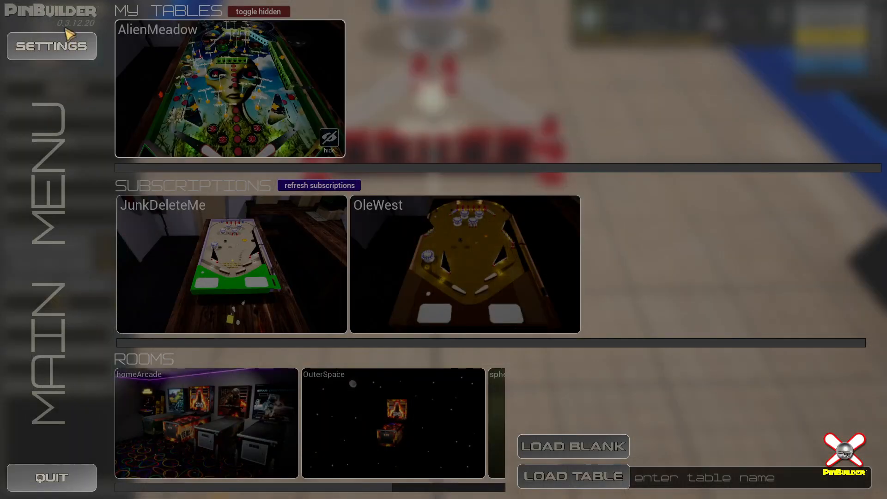
left_click(74, 44)
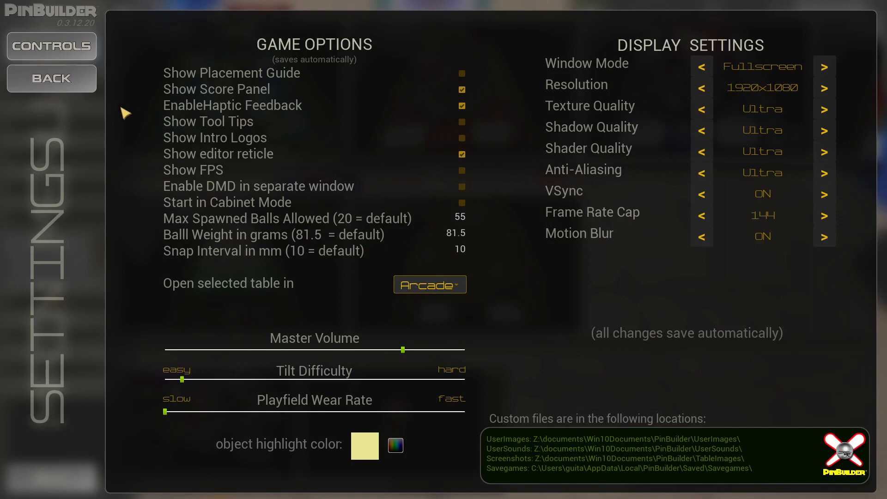
left_click(69, 80)
key("Escape")
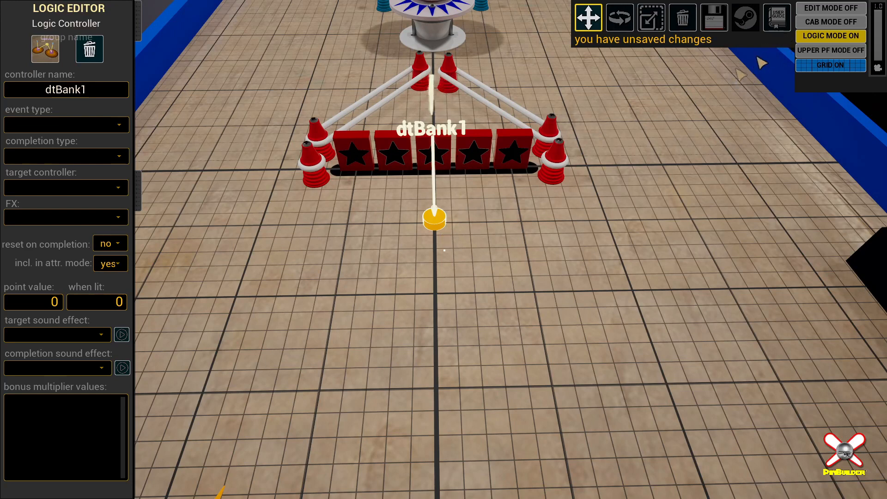
- Set the dtBank1 controller's event type to drop target bank, completion type to points only and FX to point fountain
left_click(438, 226)
left_click(92, 126)
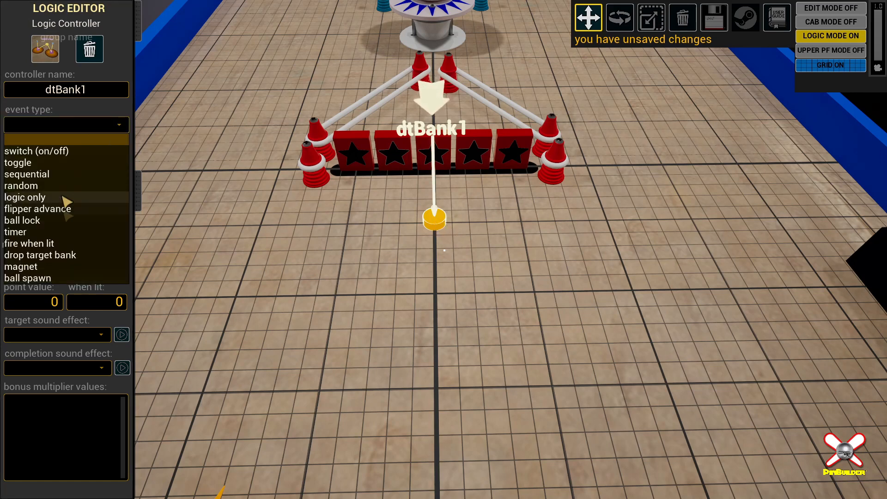
left_click(54, 258)
left_click(104, 157)
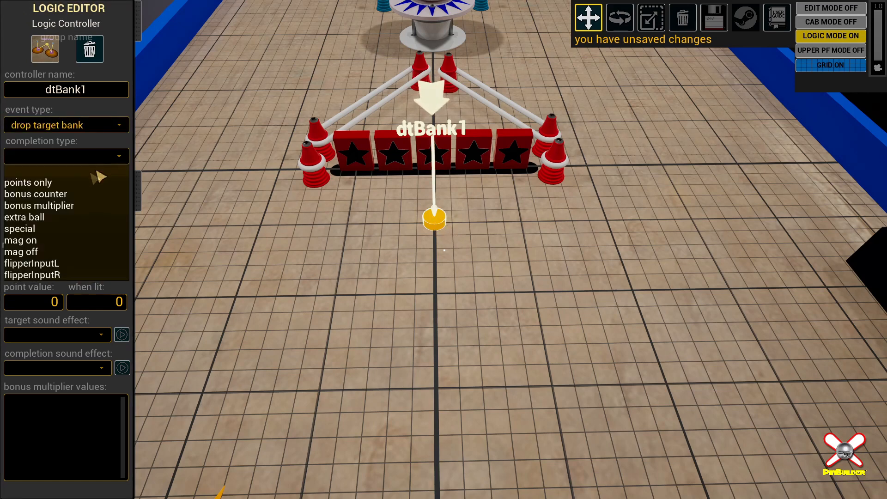
left_click(37, 184)
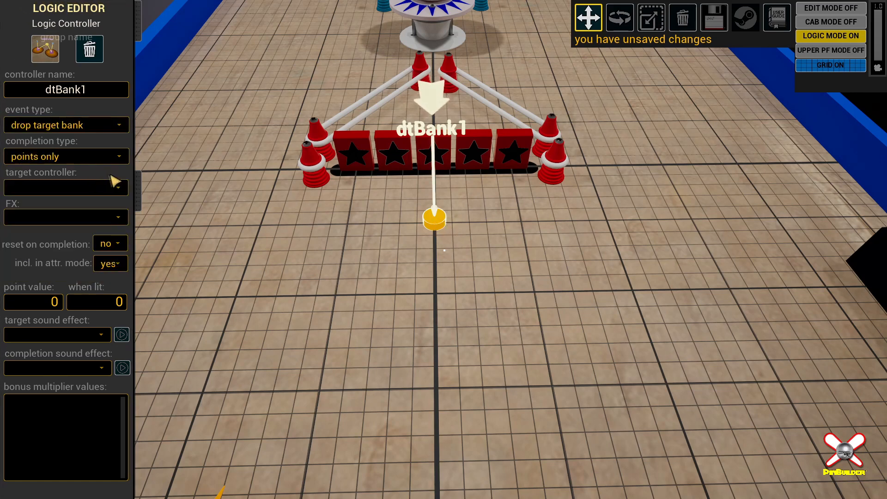
left_click(116, 225)
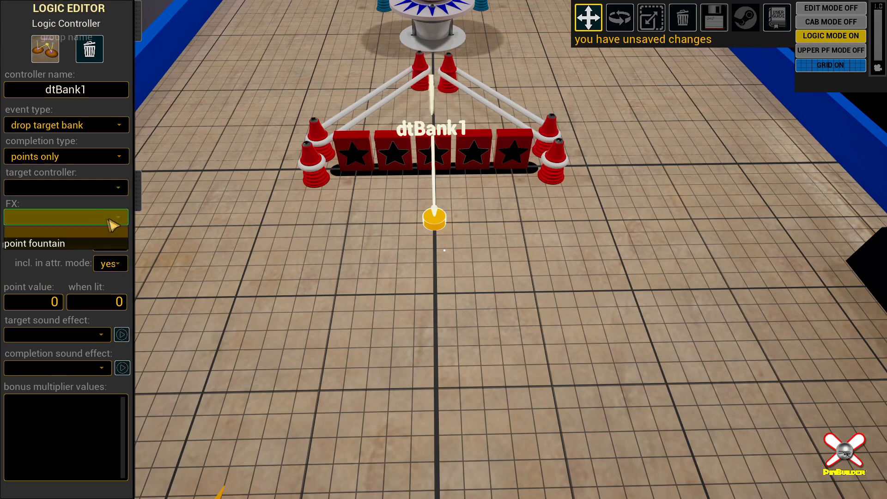
left_click(51, 245)
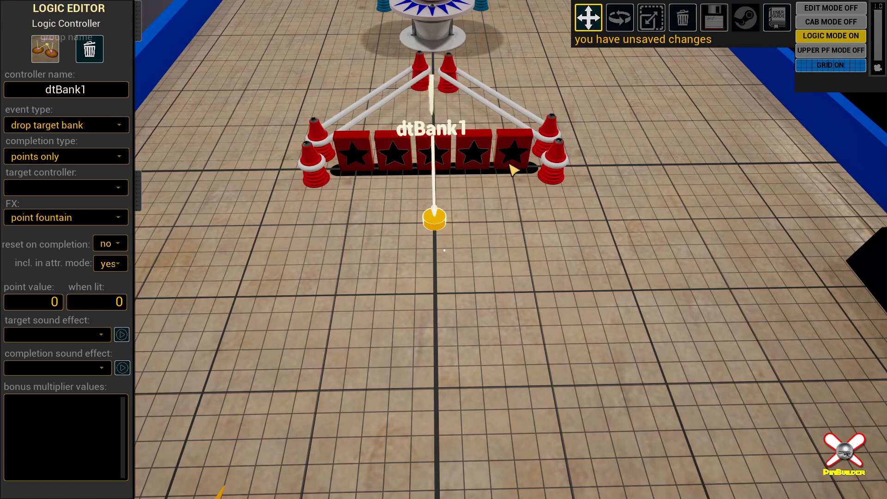
- Set dtBank1 to reset on completion, with point value 100, when-lit value 1000 and target sound effect FP04.wav
left_click(121, 245)
left_click(113, 270)
left_click(99, 334)
scroll(69, 265, "down", 5)
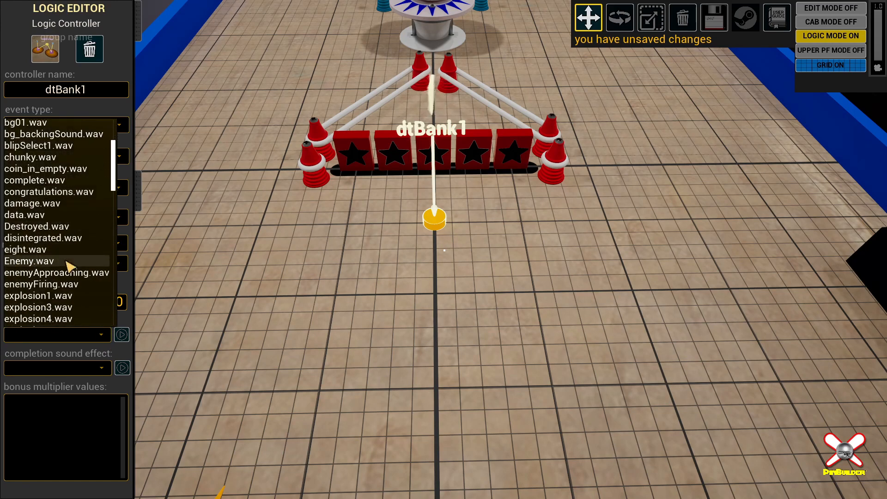
scroll(67, 259, "down", 4)
scroll(62, 257, "down", 8)
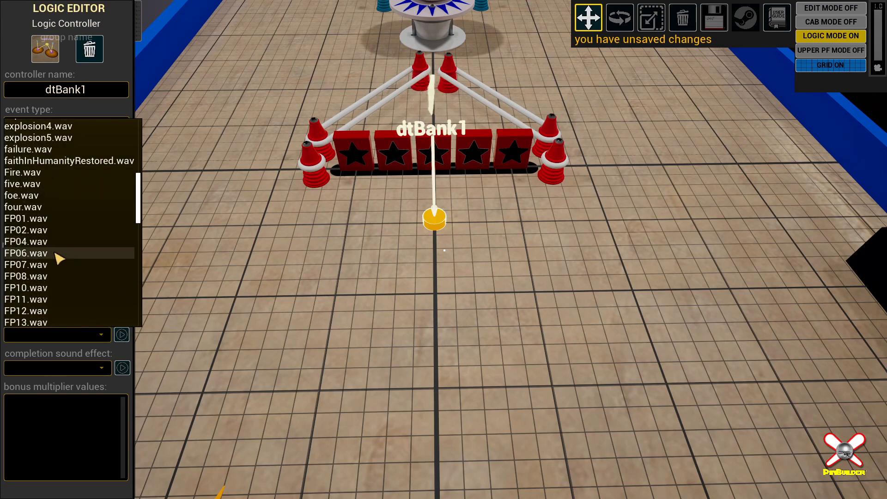
left_click(54, 242)
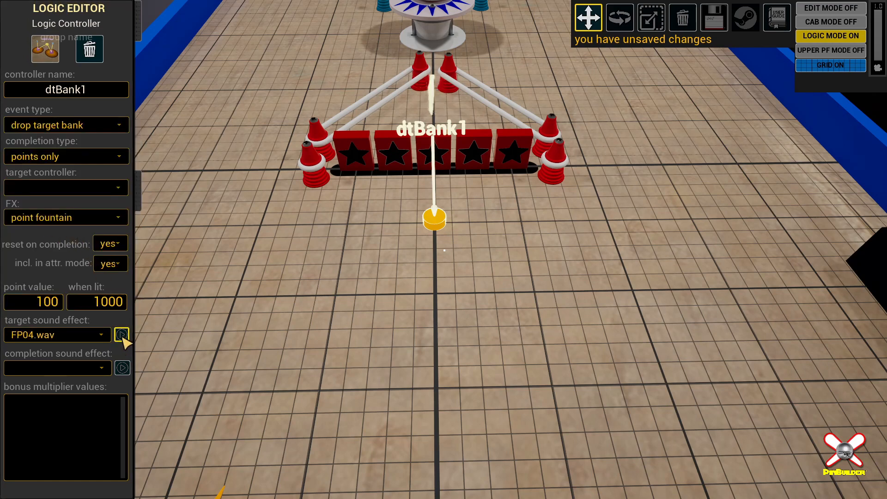
- Set the completion sound effect of dtBank1 to FP12.wav
left_click(107, 366)
scroll(74, 286, "down", 1)
scroll(72, 287, "down", 10)
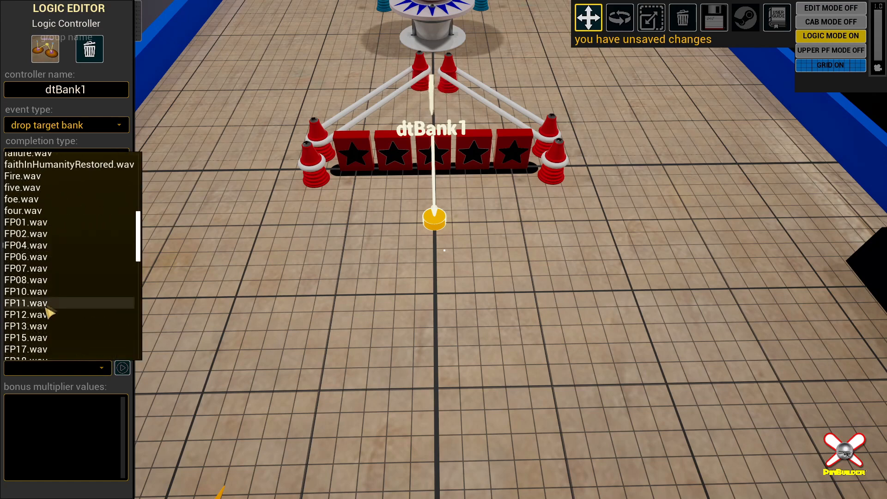
left_click(47, 311)
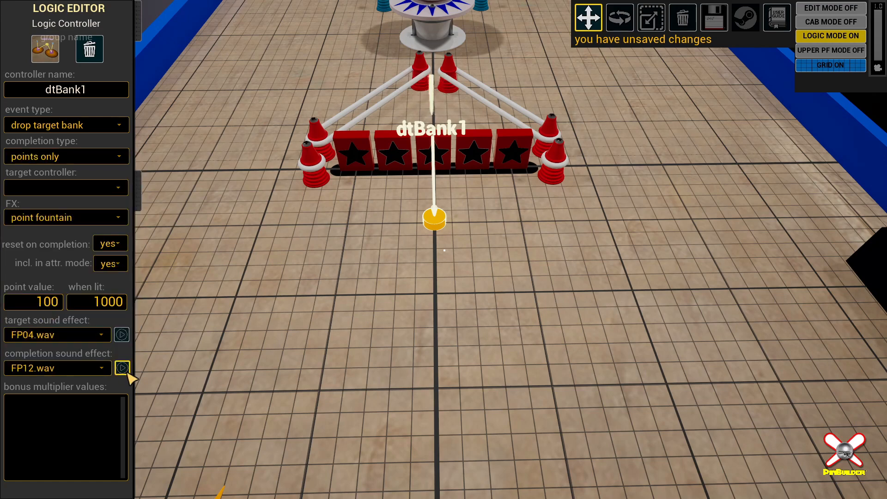
- Link all five drop targets to the dtBank1 controller in order from left to right
middle_click_drag(432, 285, 427, 238)
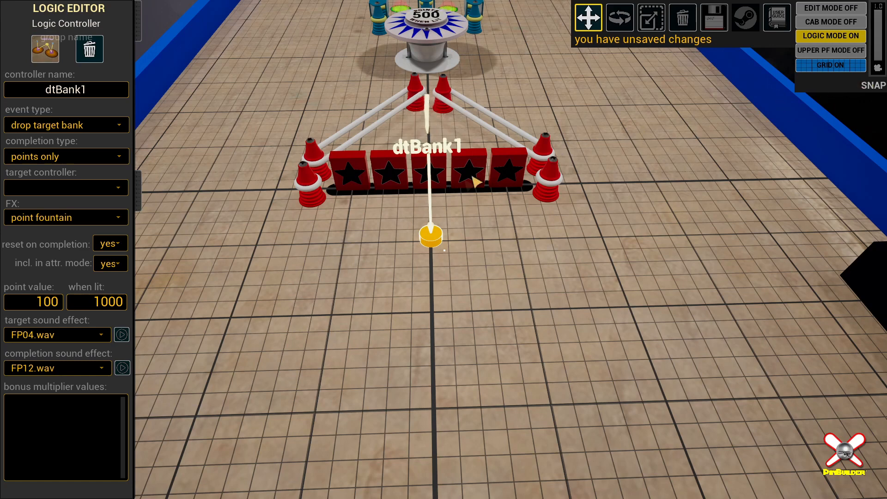
left_click(356, 174)
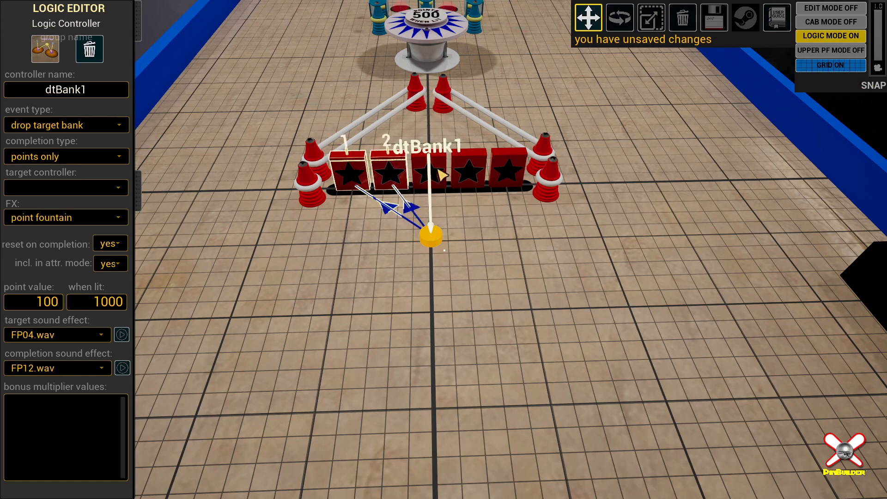
left_click(441, 174)
left_click(481, 174)
left_click(506, 173)
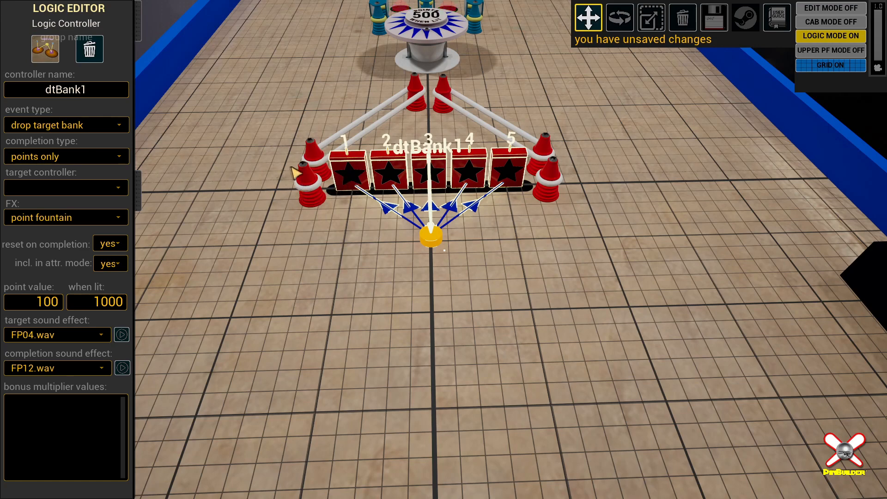
- Set drop target 1's target controller to dtBank1 and reposition the controller slightly to check the link
left_click(355, 175)
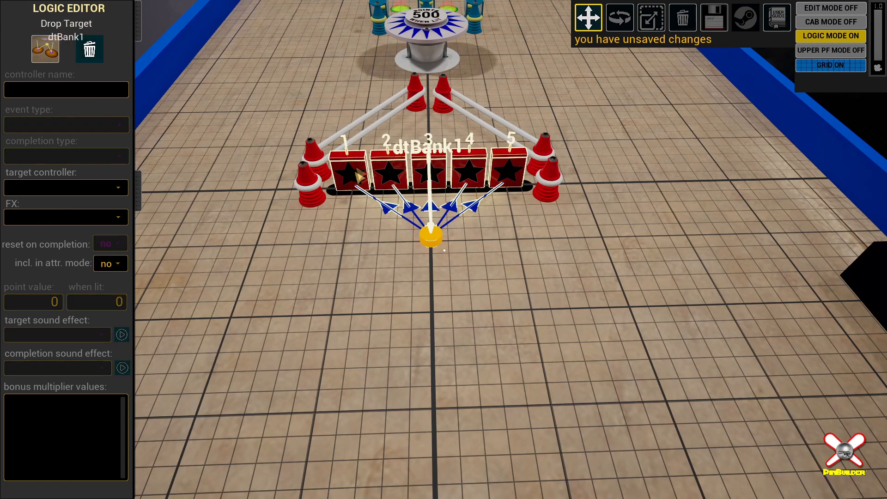
left_click(113, 187)
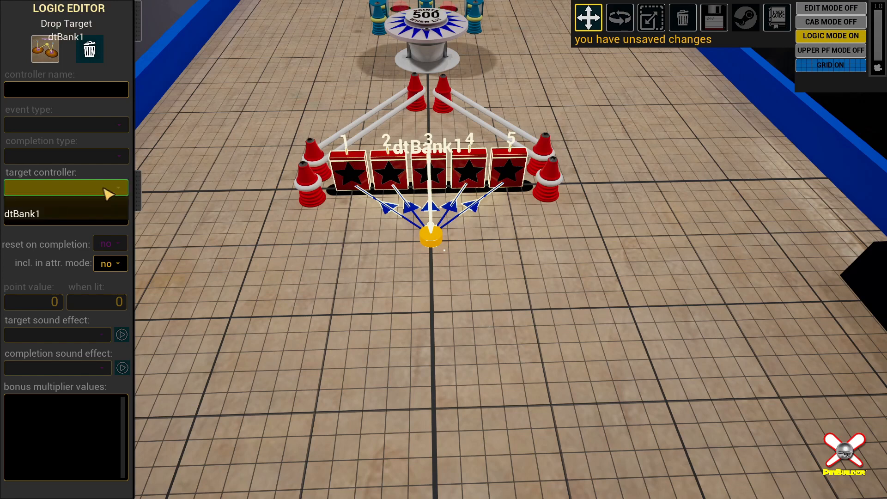
left_click(30, 214)
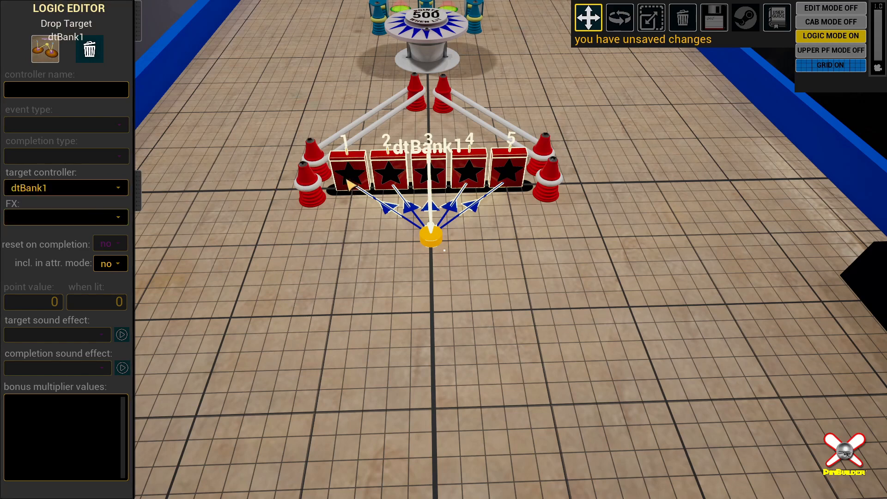
left_click(436, 240)
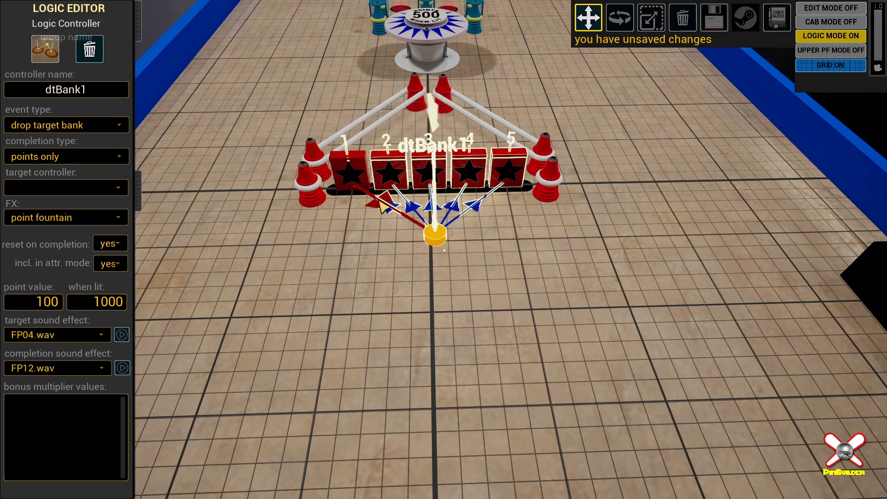
left_click_drag(437, 240, 432, 242)
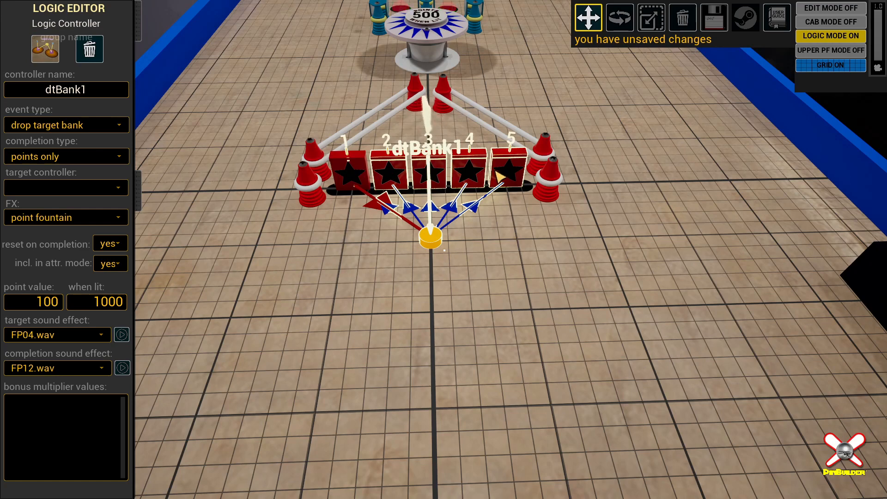
- Assign dtBank1 as target controller to drop targets 2 through 5, and nudge the controller slightly to check the links
left_click(392, 171)
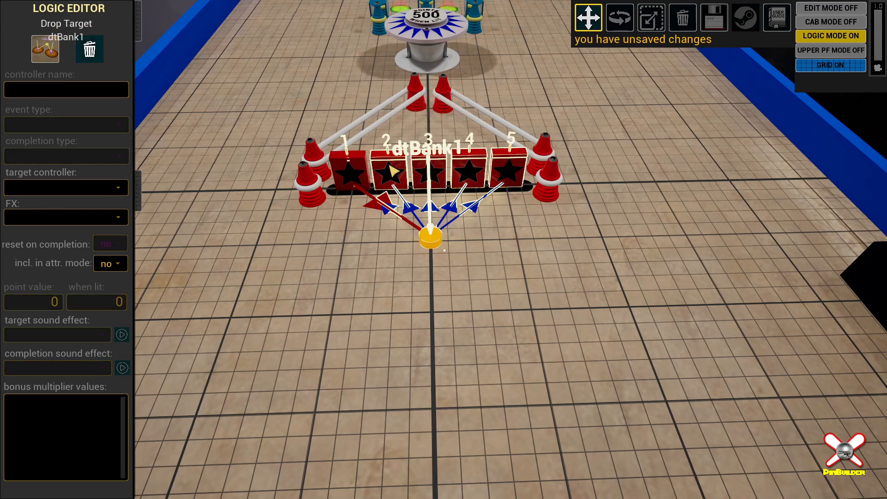
left_click(69, 189)
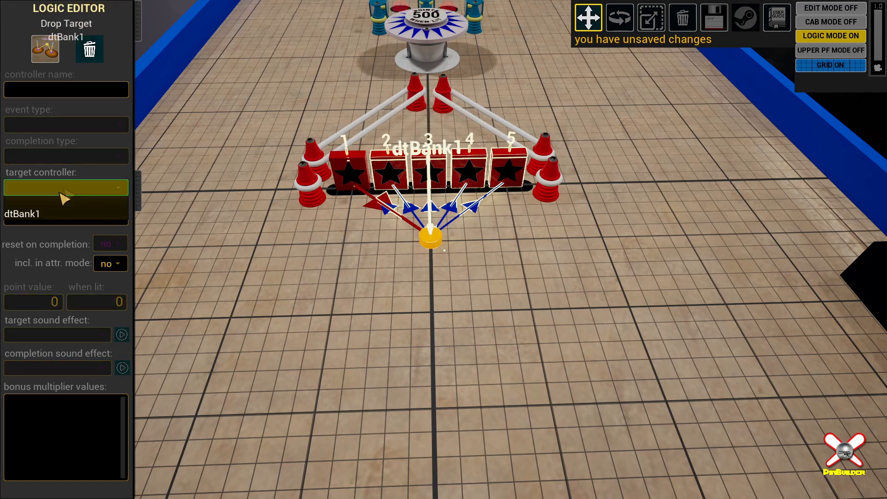
left_click(65, 212)
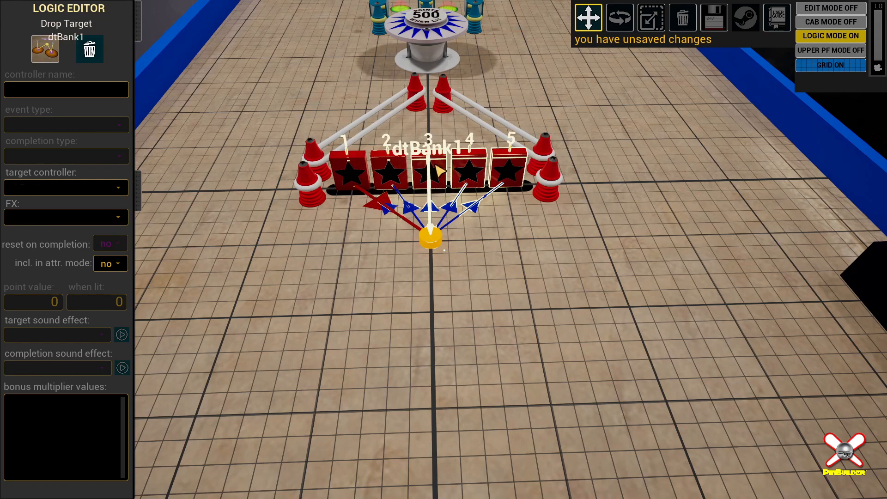
left_click(124, 191)
left_click(46, 214)
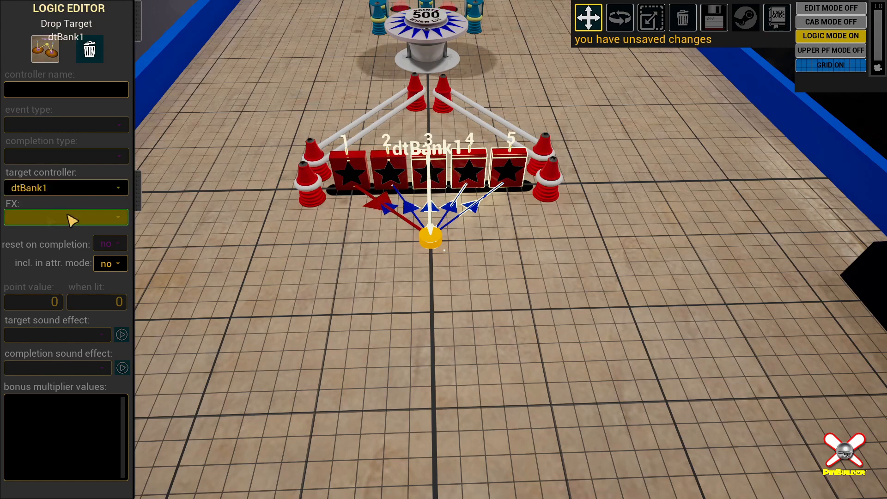
left_click(87, 190)
left_click(43, 213)
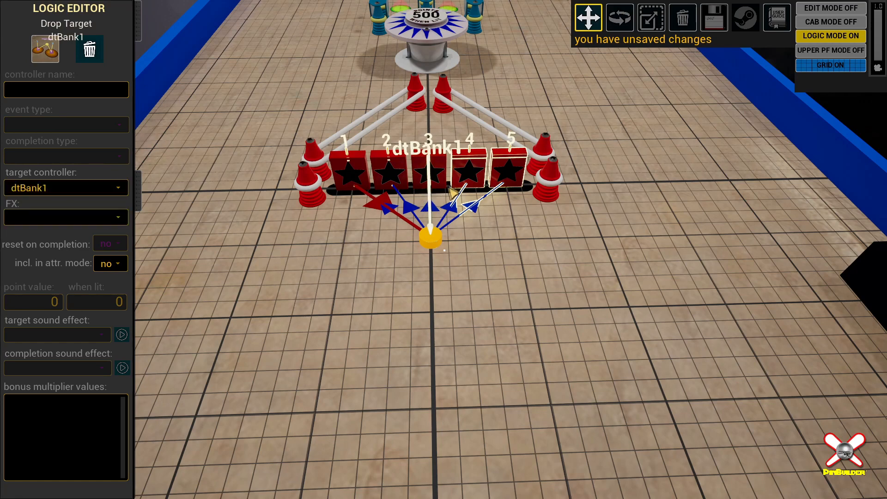
left_click(42, 188)
left_click(37, 213)
left_click(430, 237)
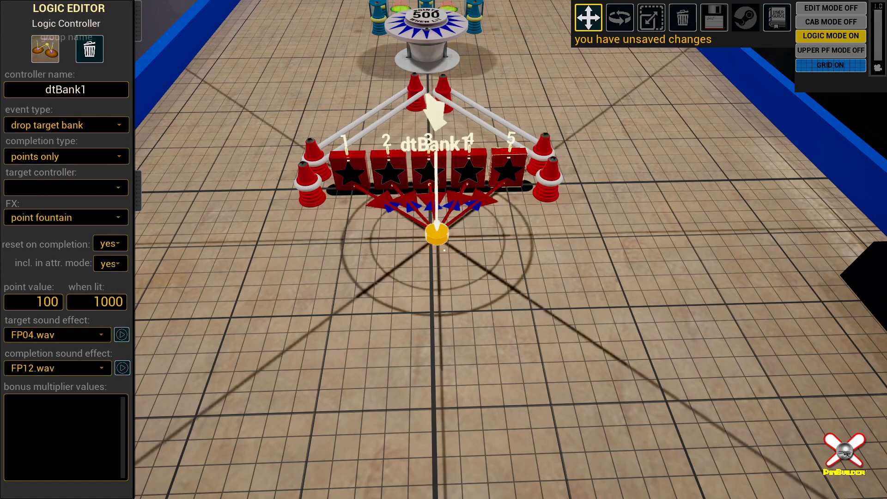
mouse_move(429, 236)
left_mouse_down()
mouse_move(424, 411)
mouse_move(428, 226)
mouse_move(430, 236)
left_mouse_up()
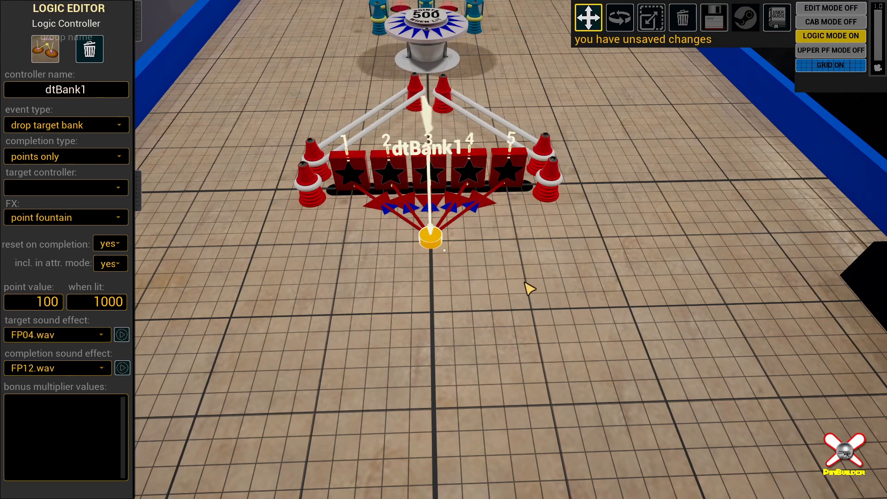
- Save the table, play-test the drop target bank, and return to editing
scroll(494, 248, "down", 3)
scroll(499, 240, "up", 2)
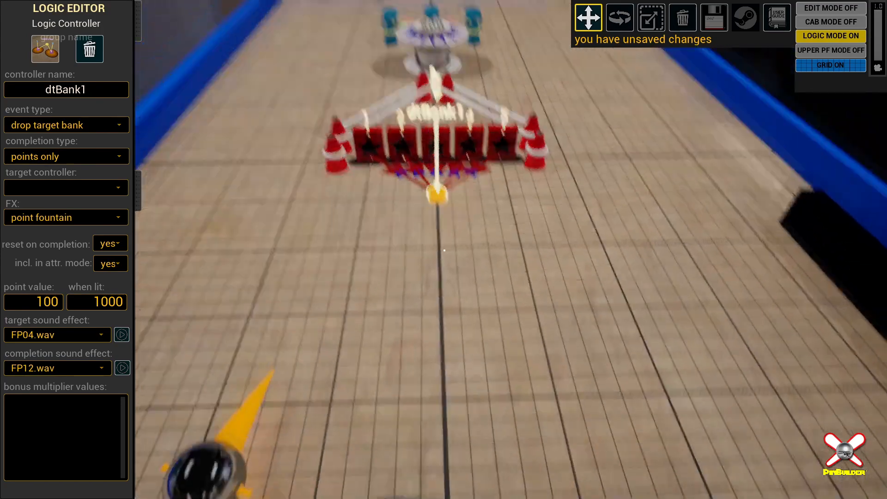
key("ctrl+s")
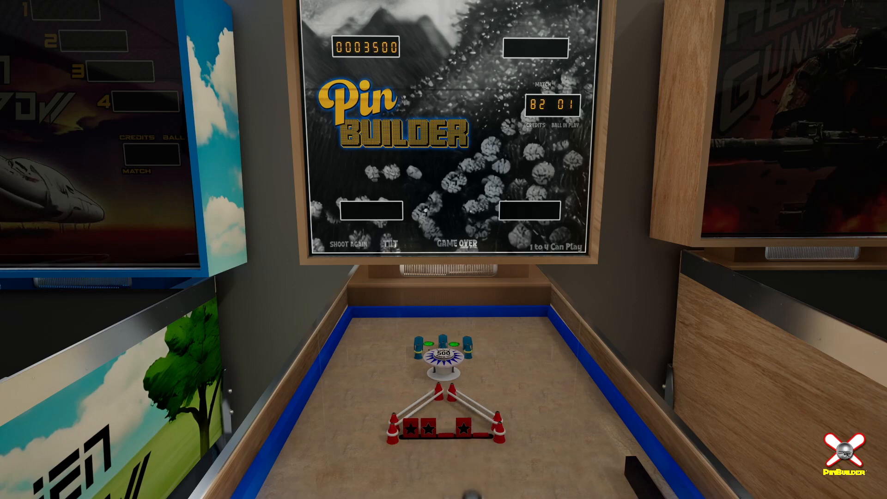
key("shift")
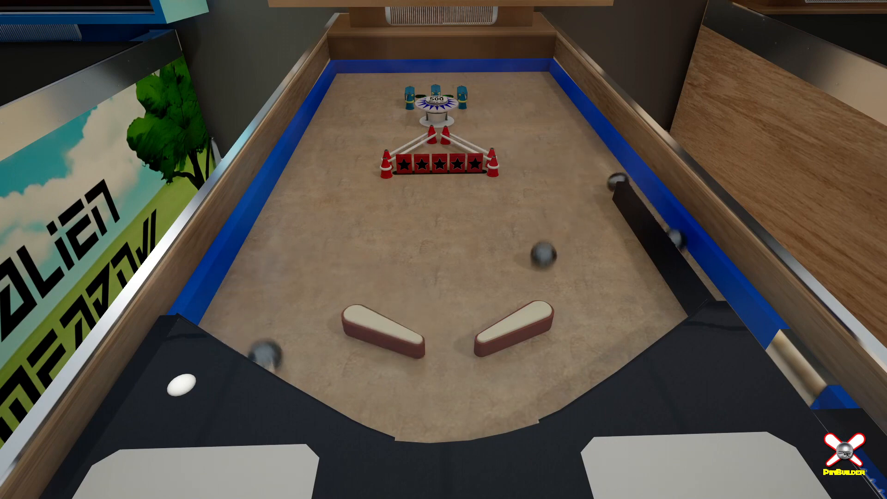
key("Escape")
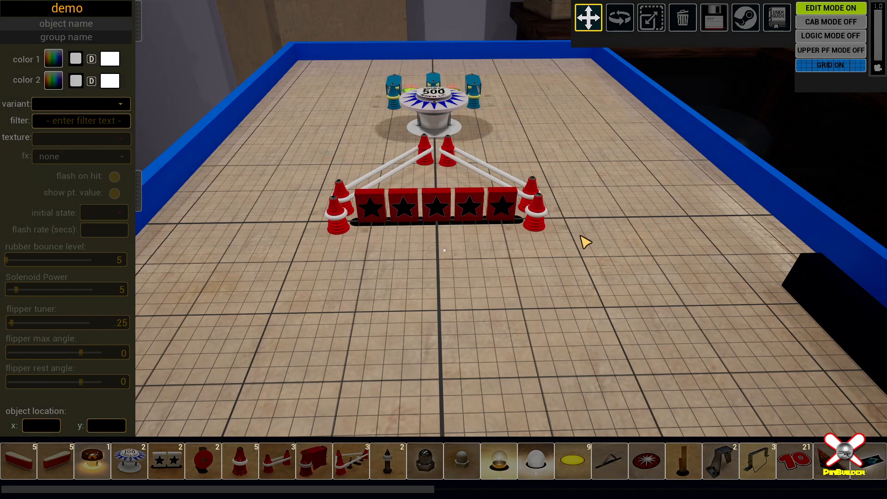
- Move the two rear rubber posts farther apart and back towards the pop bumper to widen the enclosure
key("w")
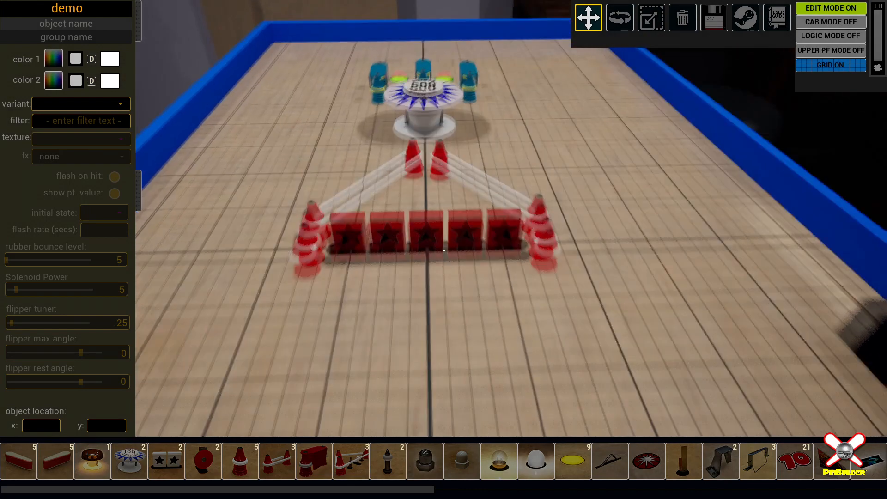
key("e")
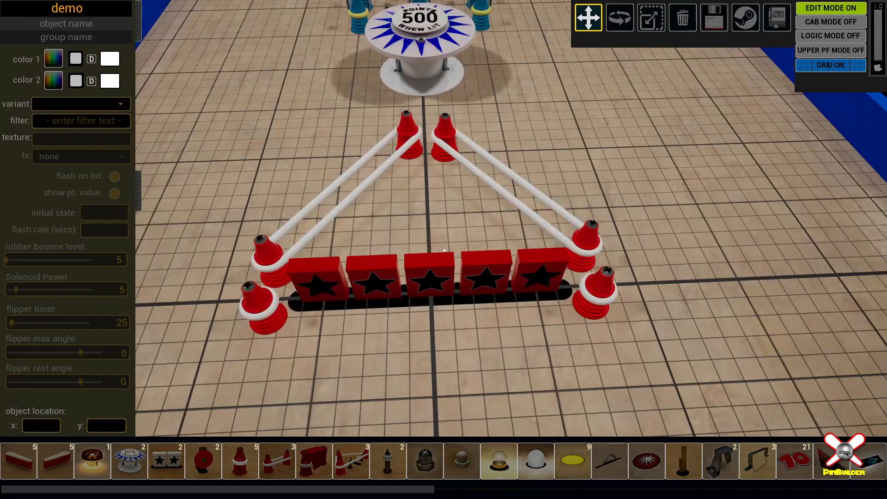
left_click_drag(413, 127, 353, 121)
left_click_drag(457, 131, 484, 81)
left_click_drag(354, 129, 374, 86)
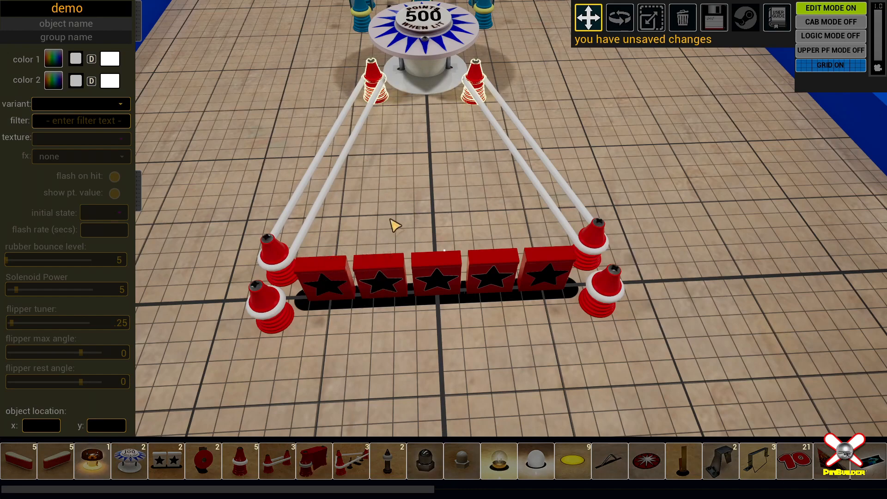
- Move the leftmost drop target out of the row, rotate it parallel to the left rubber and place it alongside
scroll(397, 230, "up", 5)
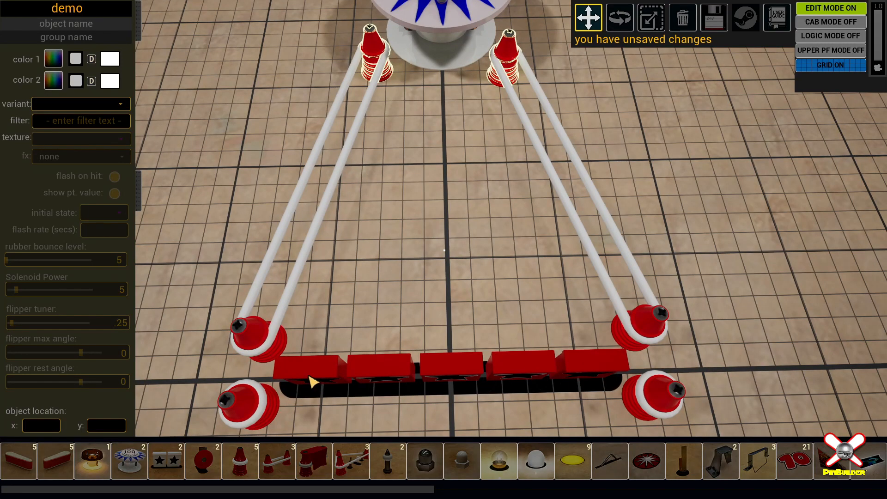
left_click(310, 380)
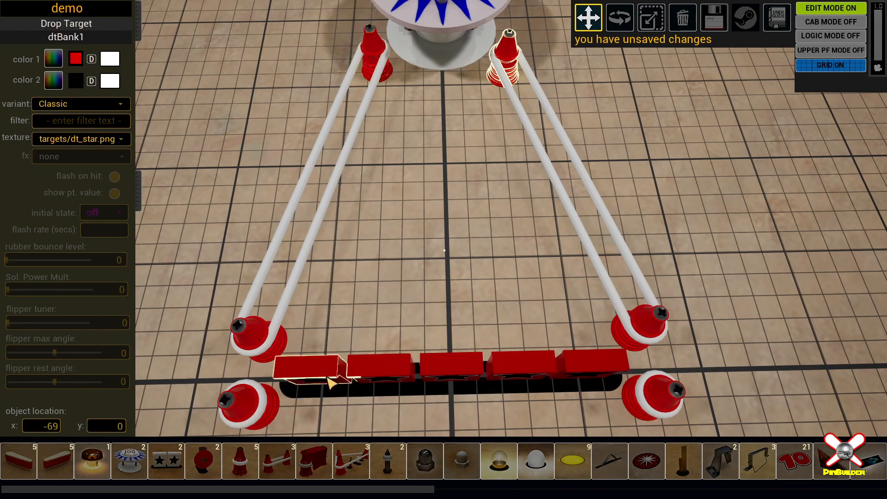
scroll(396, 328, "down", 3)
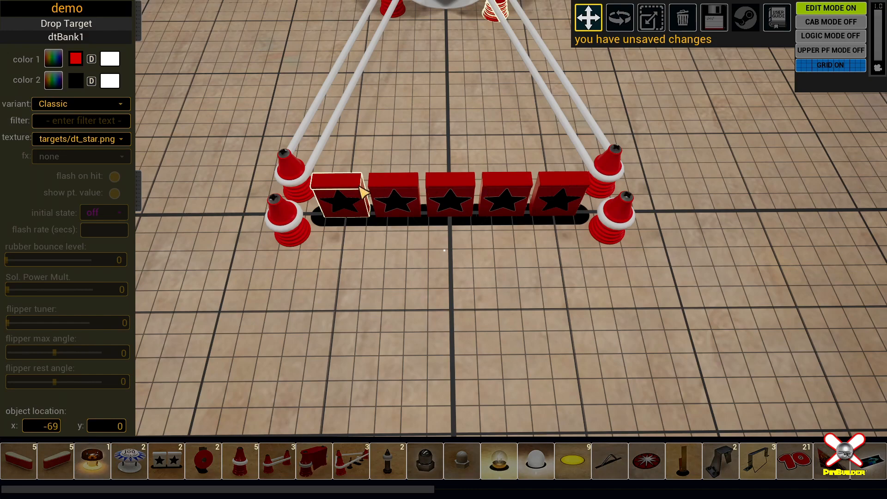
left_click_drag(344, 199, 354, 167)
key("r")
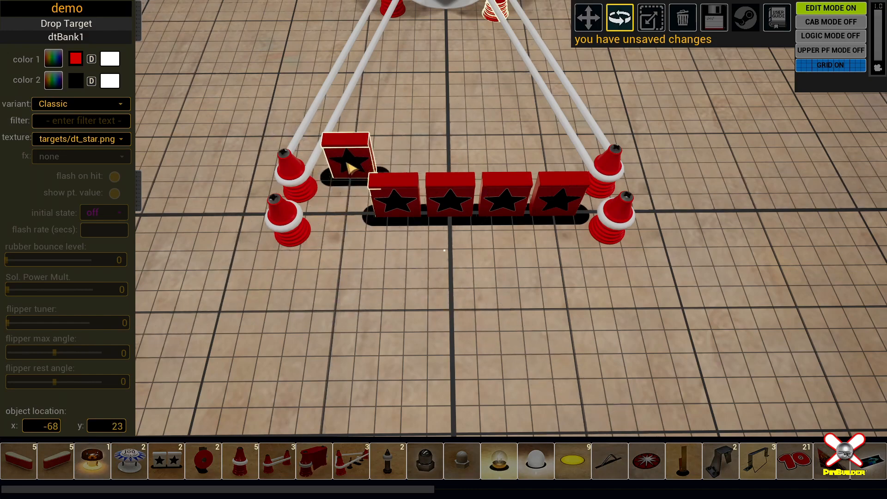
right_click_drag(444, 250, 444, 250)
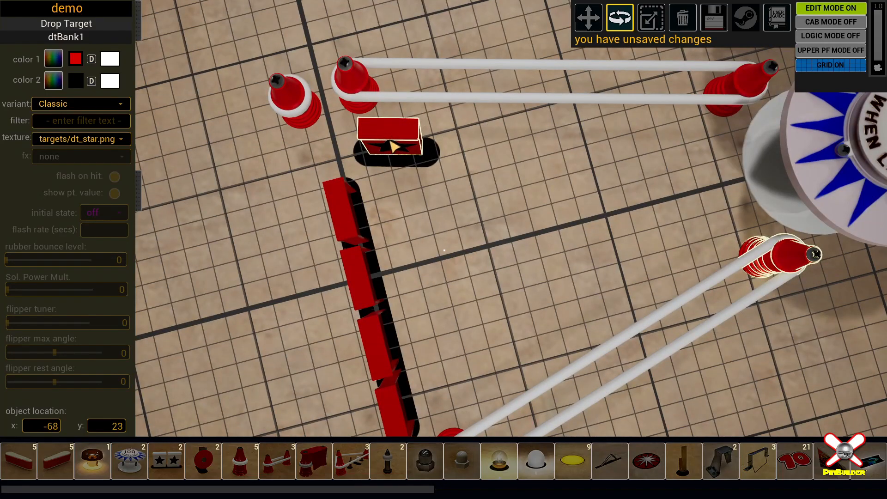
key("w")
left_click_drag(393, 139, 430, 135)
- Place the second drop target parallel to the left rubber at about x -54, y 92, and the third before the pop bumper at about x -21, y 139
left_click_drag(349, 223, 512, 147)
key("e")
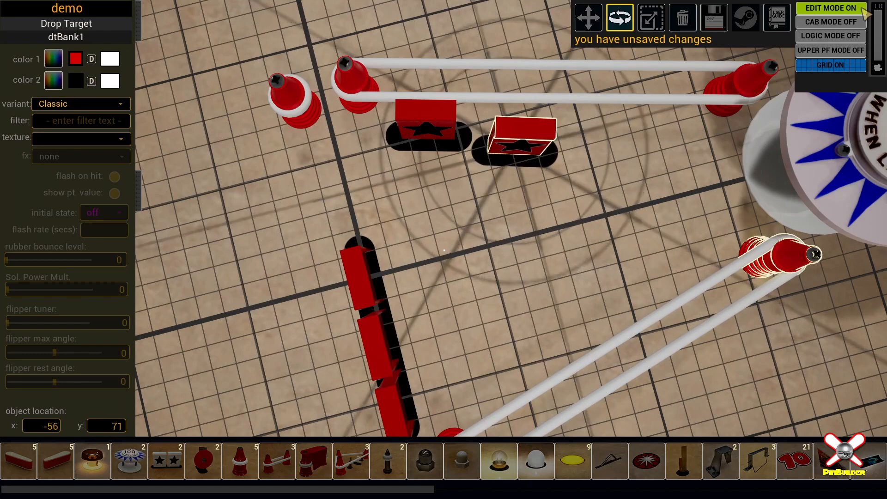
key("w")
left_click_drag(511, 153, 566, 141)
key("Home")
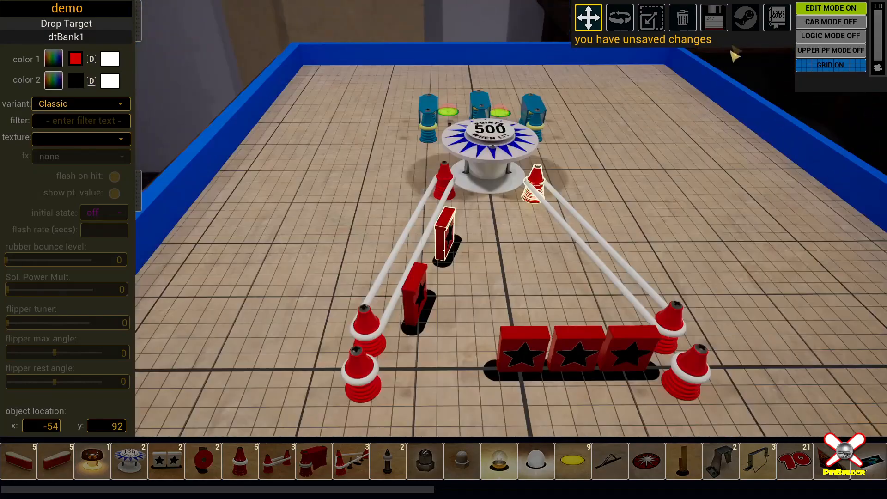
left_click_drag(522, 365, 493, 208)
- Move the fourth drop target to about x 6, y 112 and rotate it and the fifth target towards the right rubber's angle
right_click_drag(444, 250, 444, 250)
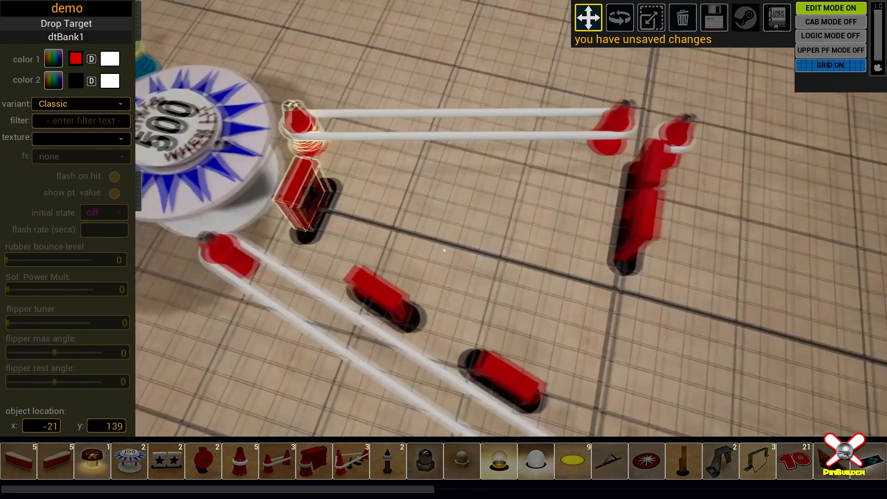
left_click_drag(624, 213, 358, 178)
key("r")
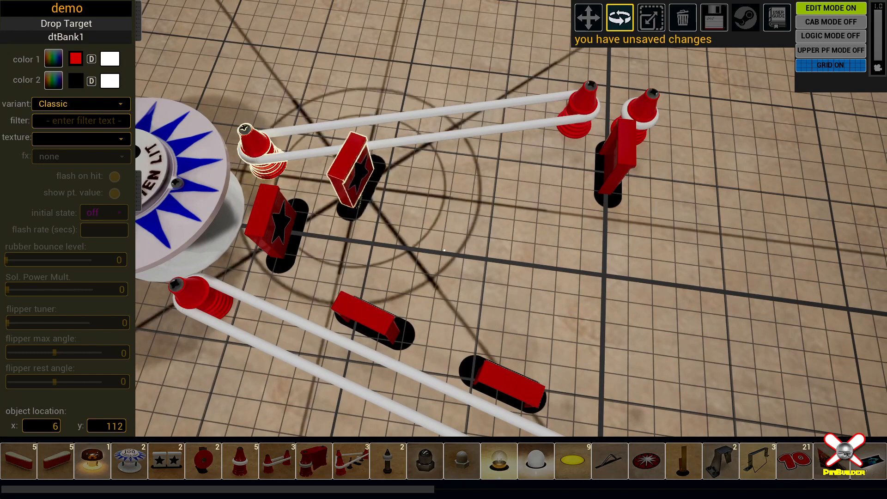
scroll(444, 250, "down", 3)
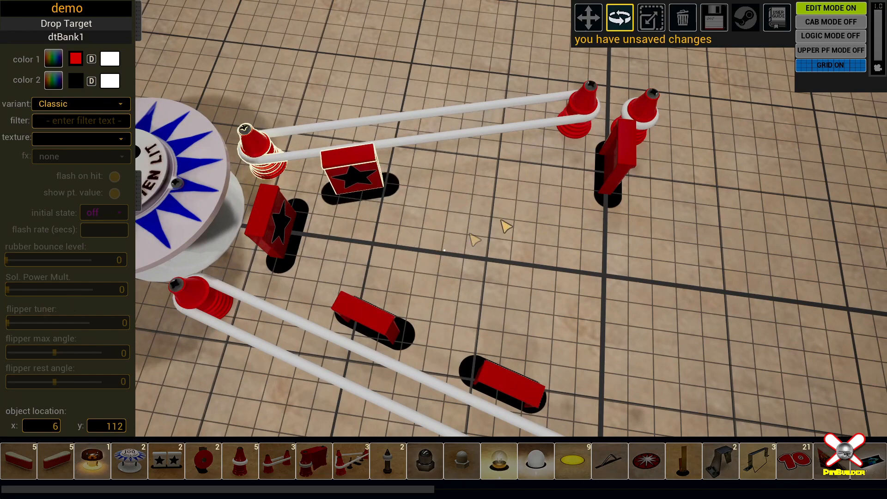
left_click(628, 149)
scroll(444, 250, "down", 3)
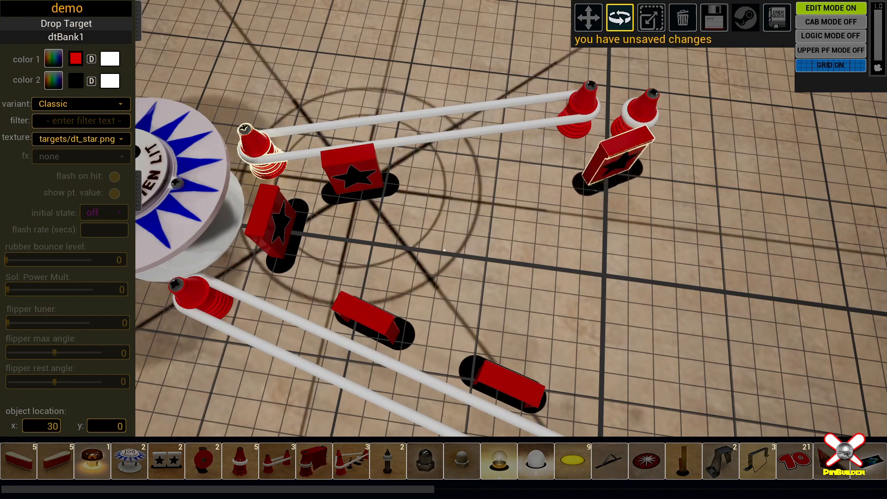
- Position the fifth drop target along the right rubber at about x 27, y 46, and the fourth at about x 10, y 102
key("m")
left_click_drag(605, 187, 501, 187)
left_click_drag(372, 178, 397, 171)
right_click_drag(425, 194, 219, 130)
key("s")
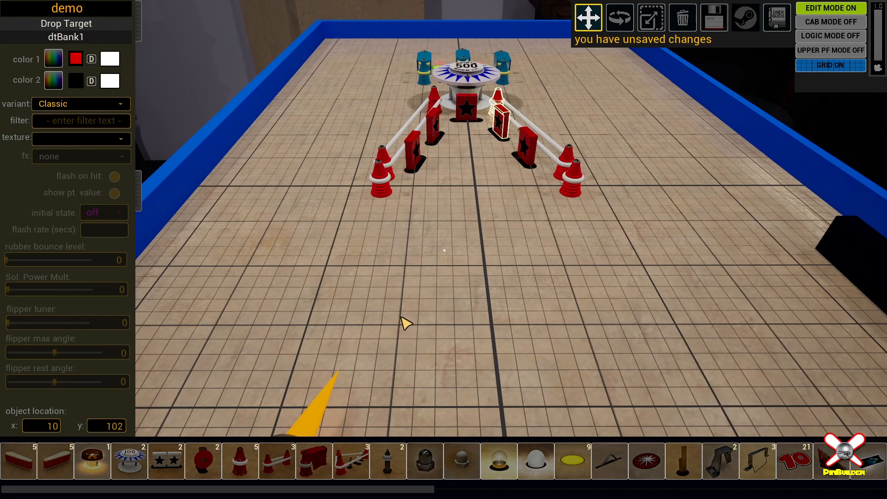
- Inspect the dtBank1 controller's links to the rearranged targets and the fifth target's controller assignment in logic mode
key("l")
left_click(481, 219)
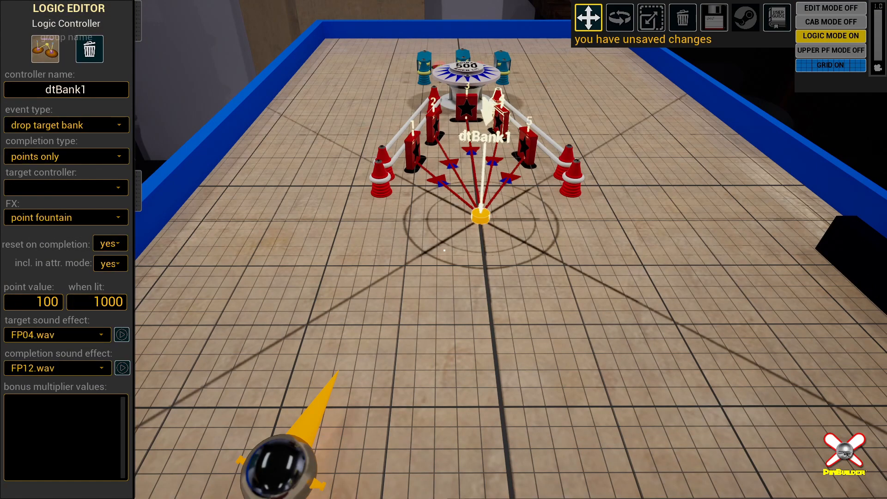
key("w")
right_click_drag(528, 213, 534, 185)
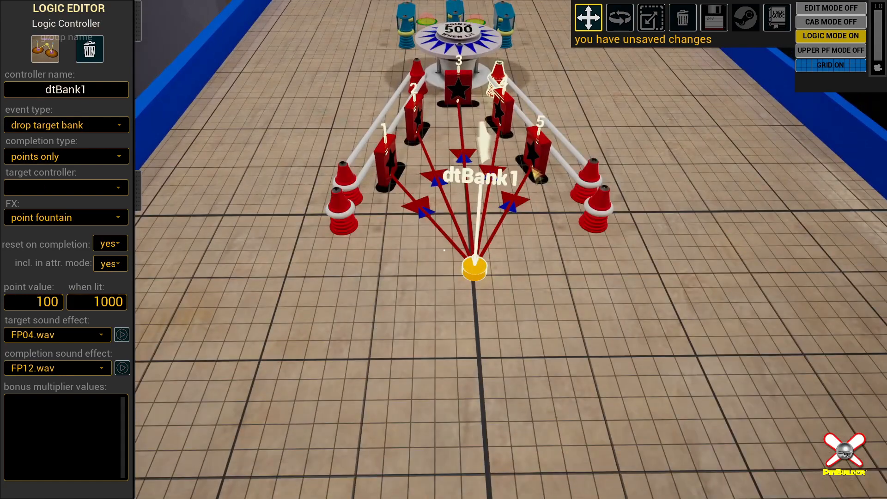
left_click(537, 158)
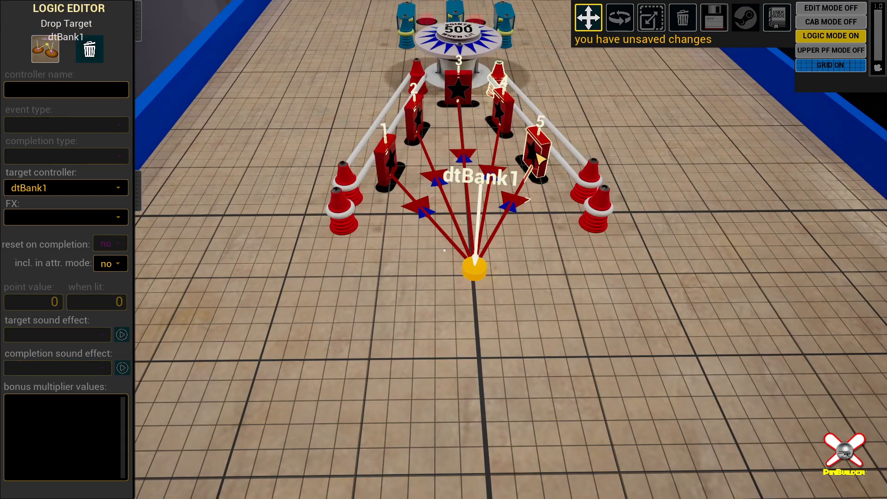
key("l")
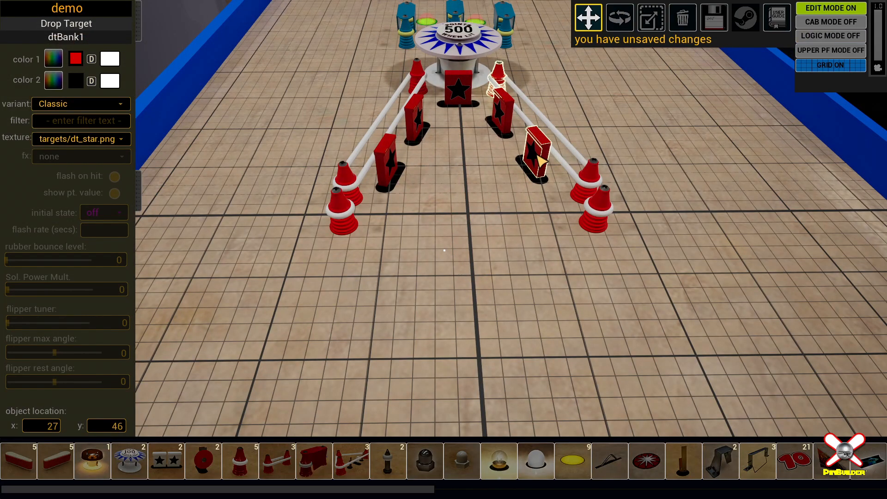
- Duplicate the fifth drop target to about x 36, y 2 and check which of the two is linked to dtBank1
left_click_drag(540, 162, 556, 226)
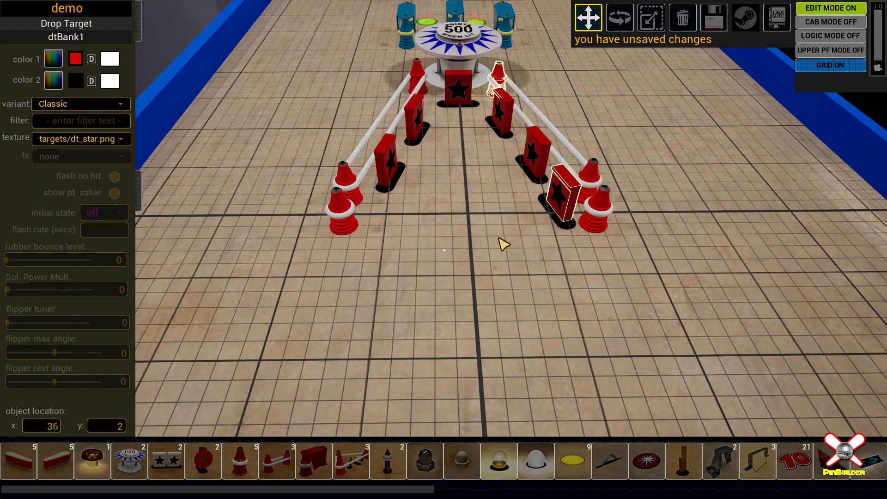
key("l")
mouse_move(481, 267)
left_mouse_down()
mouse_move(459, 262)
mouse_move(473, 265)
left_mouse_up()
left_click(540, 143)
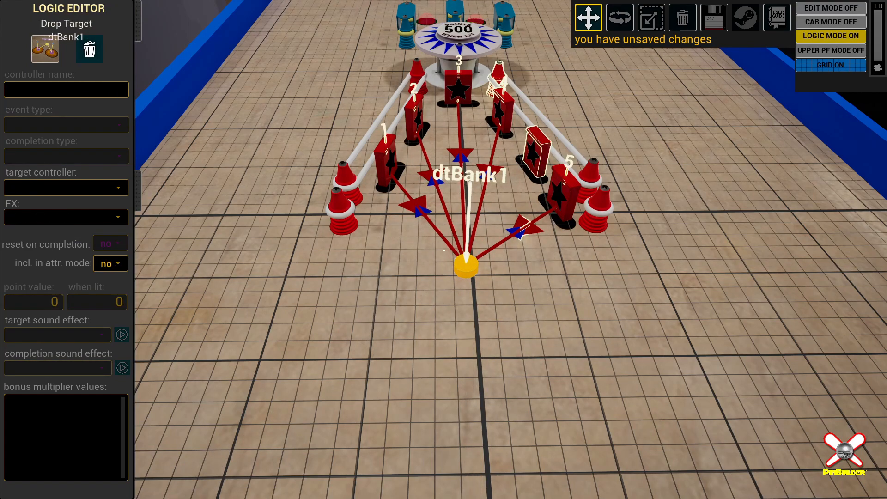
- Rearrange the fifth target pair so the linked one sits at the rear and the unlinked one at about x 35, y -8
key("e")
mouse_move(538, 149)
left_mouse_down()
mouse_move(536, 161)
mouse_move(559, 178)
mouse_move(536, 153)
left_mouse_up()
left_click_drag(583, 217, 575, 201)
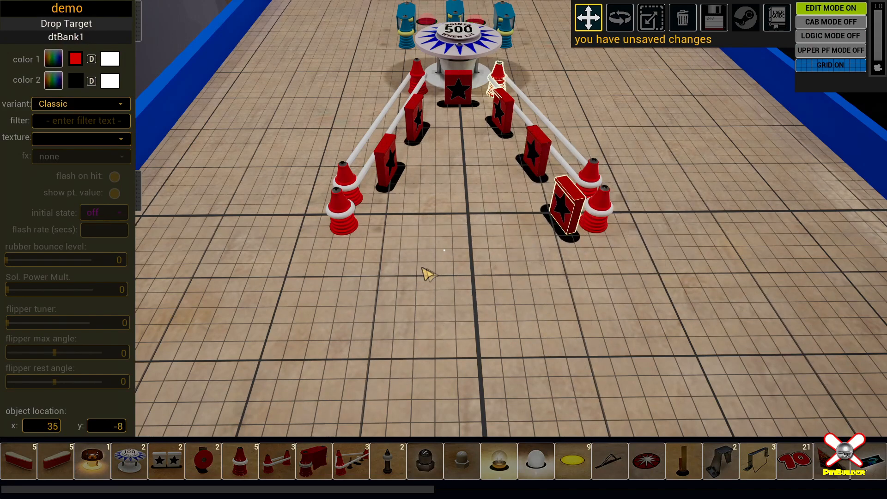
- Move the dtBank1 controller closer to the targets, check the front target's controller assignment and return to edit mode
key("l")
left_click_drag(474, 270, 481, 246)
left_click(580, 206)
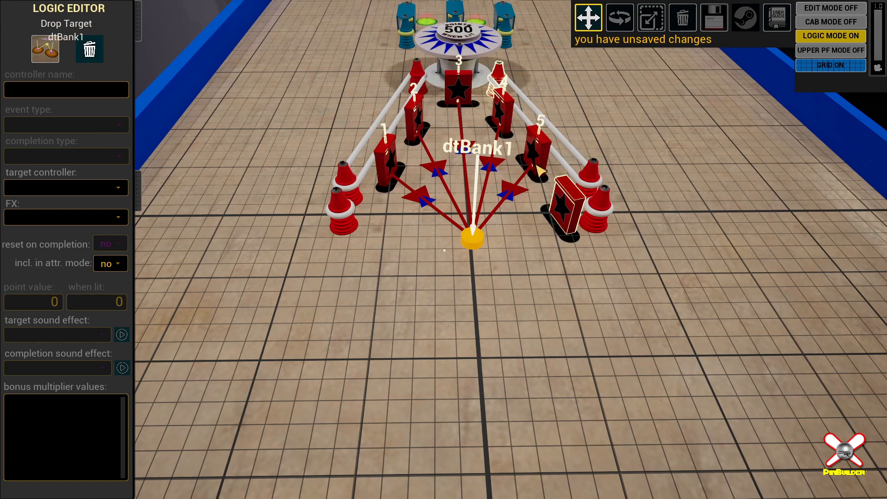
key("l")
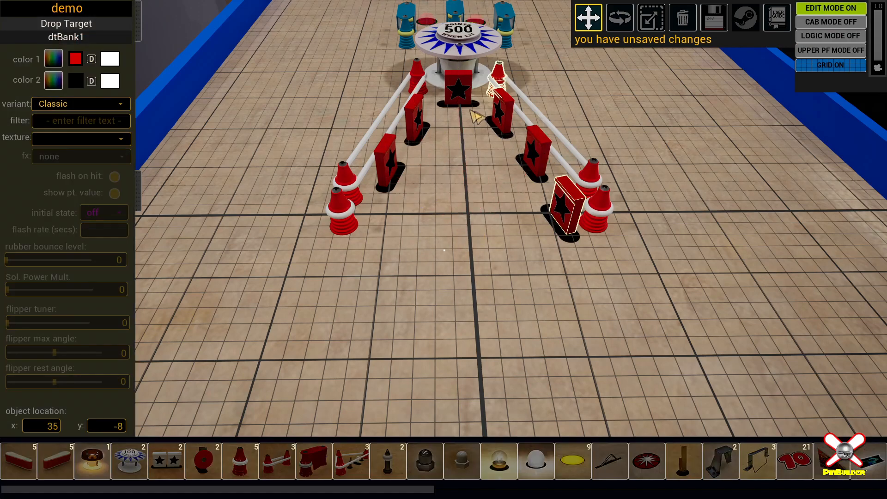
- Delete the front drop target at about x 35, y -8 and save the table
left_click_drag(575, 217, 584, 220)
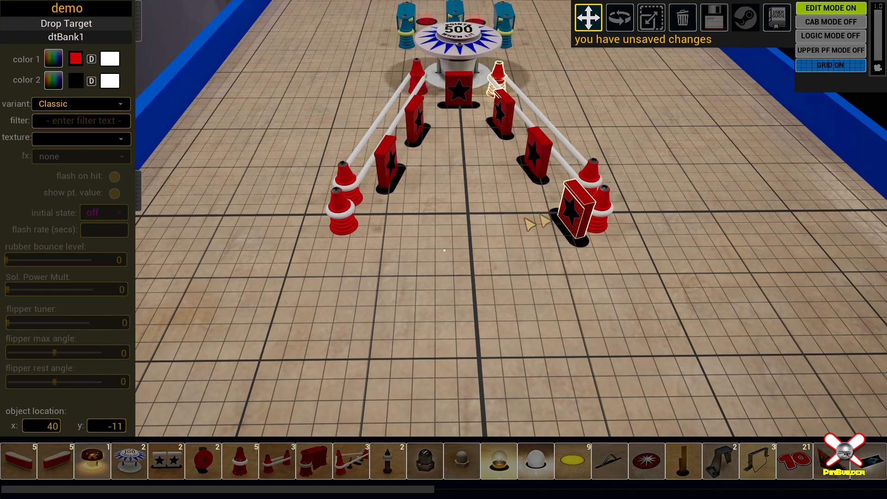
left_click_drag(578, 221, 579, 240)
key("Delete")
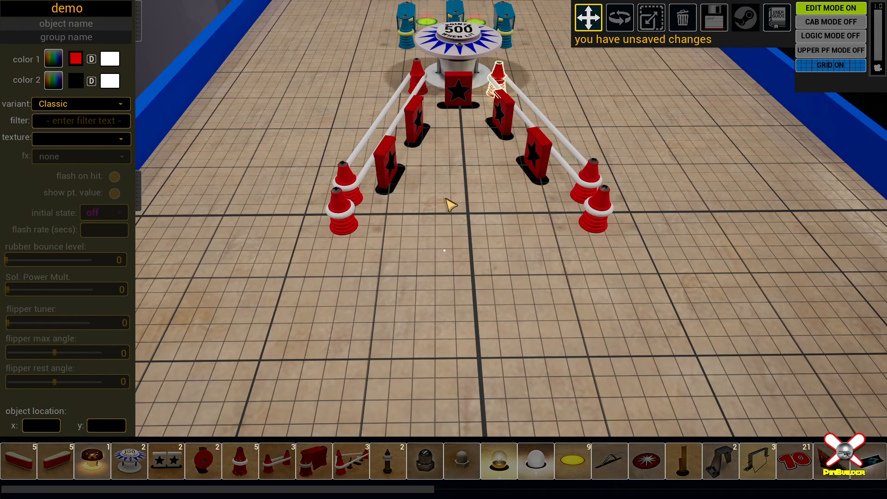
key("ctrl+s")
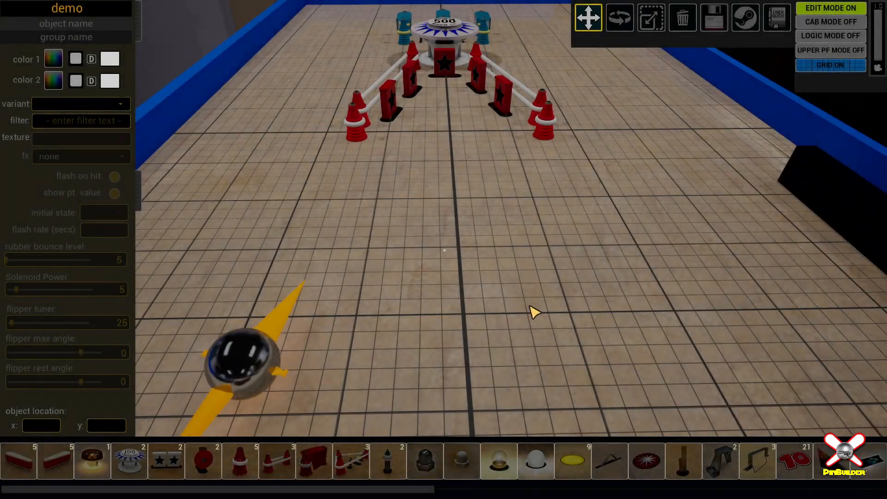
- Move the ball spawner to about x -132, y -149 and check its aim and initial ball velocity
left_click_drag(261, 387, 272, 254)
left_click_drag(285, 312, 300, 229)
key("r")
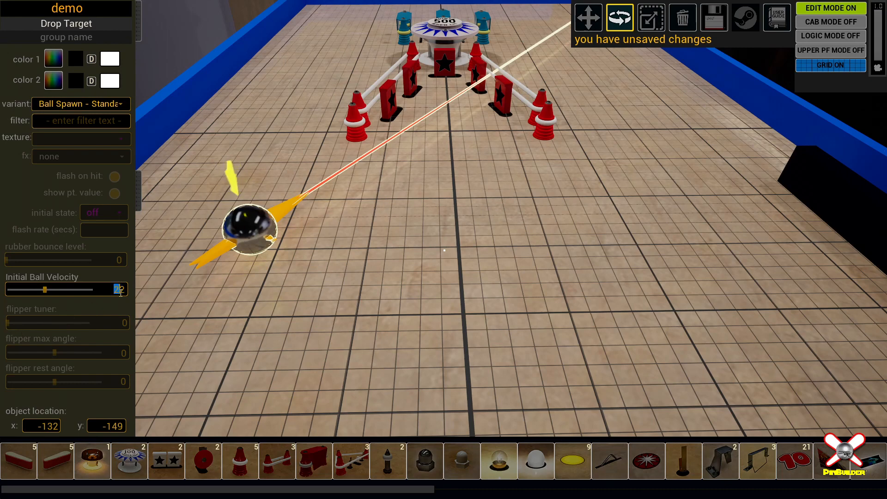
left_click(363, 303)
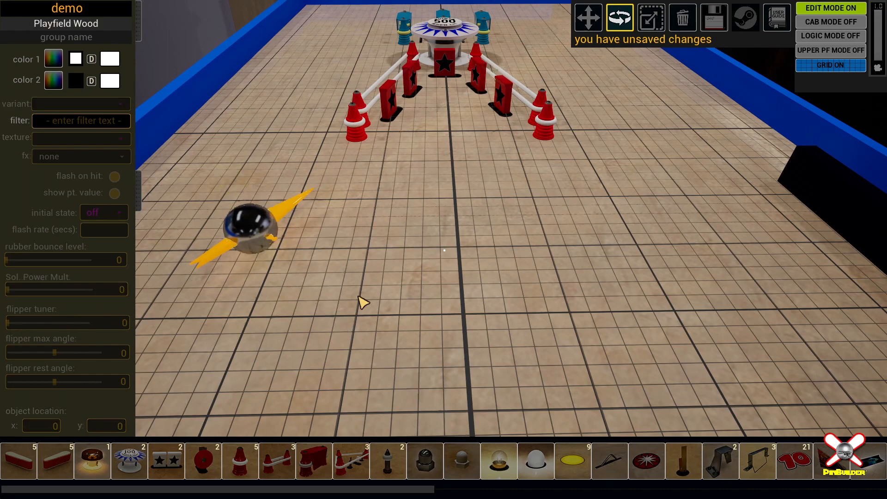
- Add a Round target, position it just in front of the ball spawner's aiming arrow and save the table
mouse_move(518, 306)
right_mouse_down()
mouse_move(511, 299)
mouse_move(497, 309)
mouse_move(508, 335)
mouse_move(518, 306)
right_mouse_up()
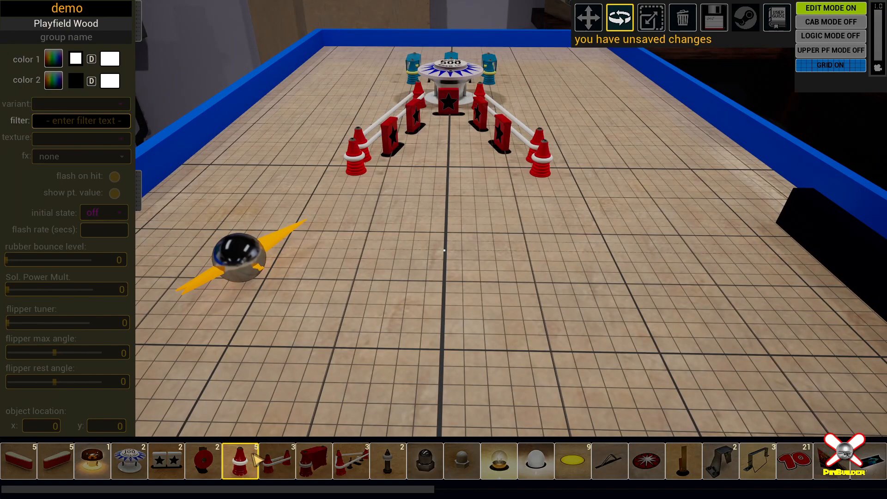
left_click(204, 460)
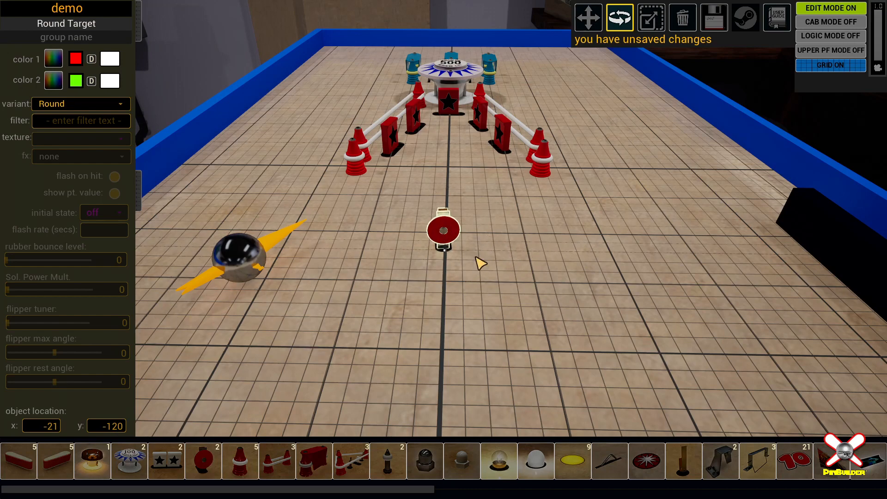
key("w")
left_click_drag(448, 241, 443, 289)
right_click_drag(483, 286, 402, 301)
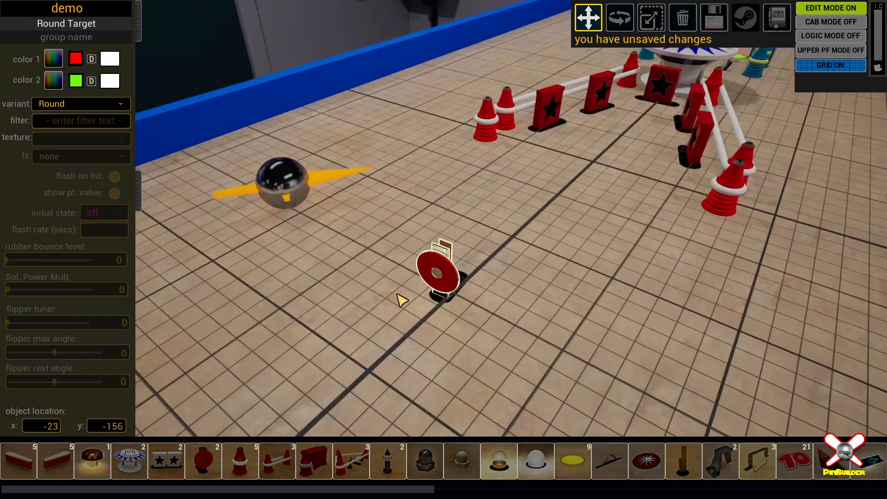
left_click_drag(441, 291, 424, 319)
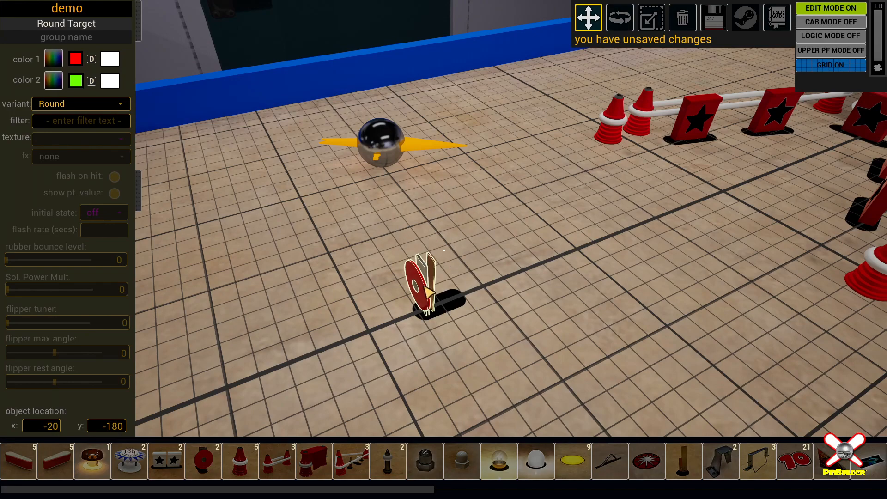
left_click_drag(423, 292, 483, 152)
right_click_drag(444, 250, 444, 250)
key("ctrl+s")
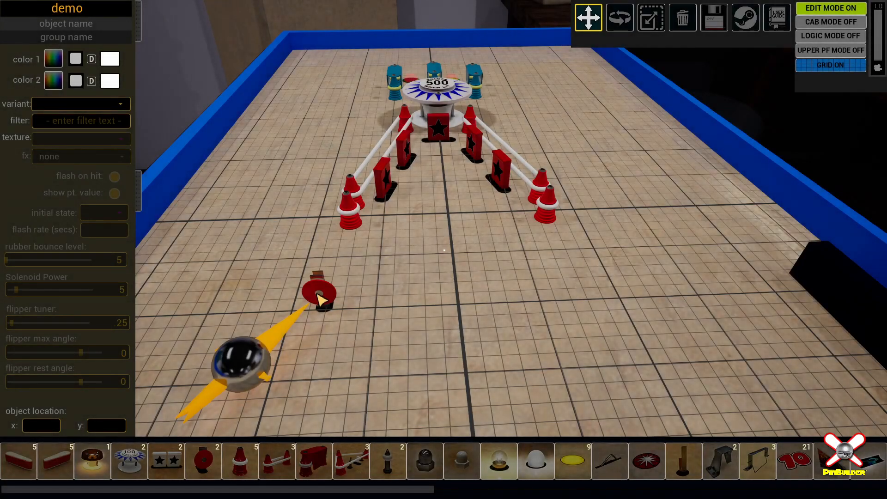
- Try the round target at about x -94, y -29 by the front left post, discard the unsaved move and return to edit mode
left_click_drag(319, 298, 345, 226)
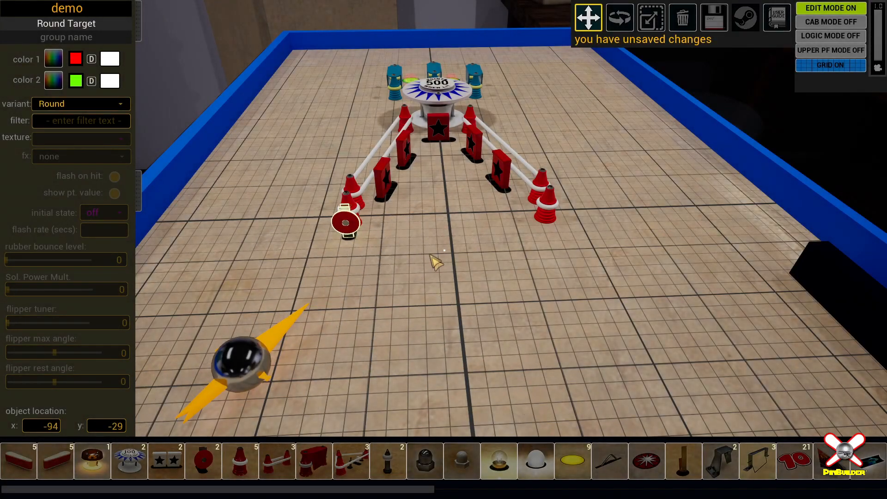
scroll(438, 265, "down", 5)
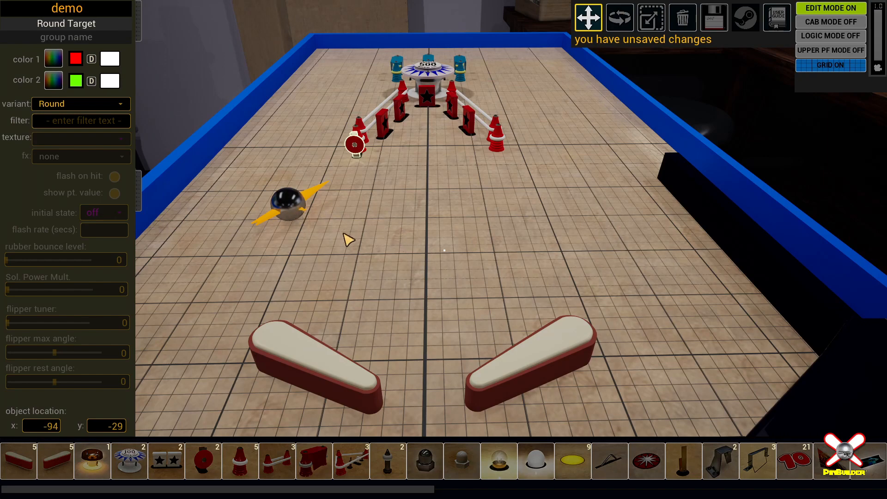
key("Escape")
left_click(518, 283)
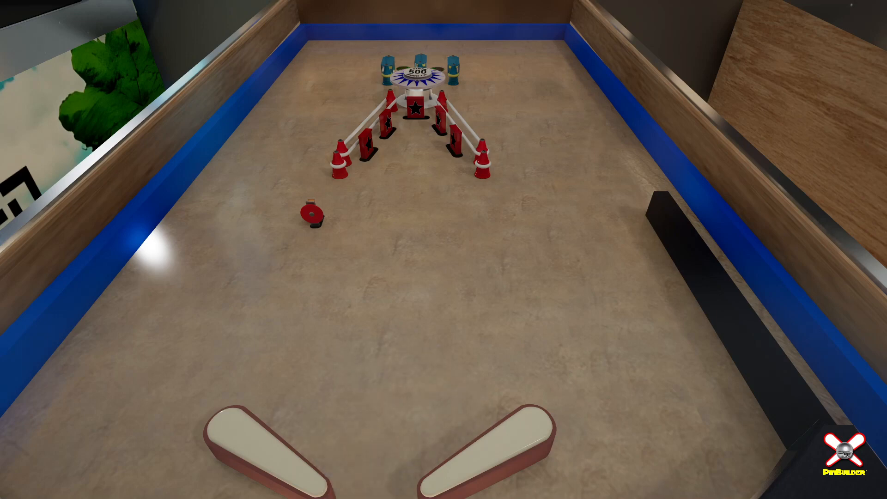
key("Escape")
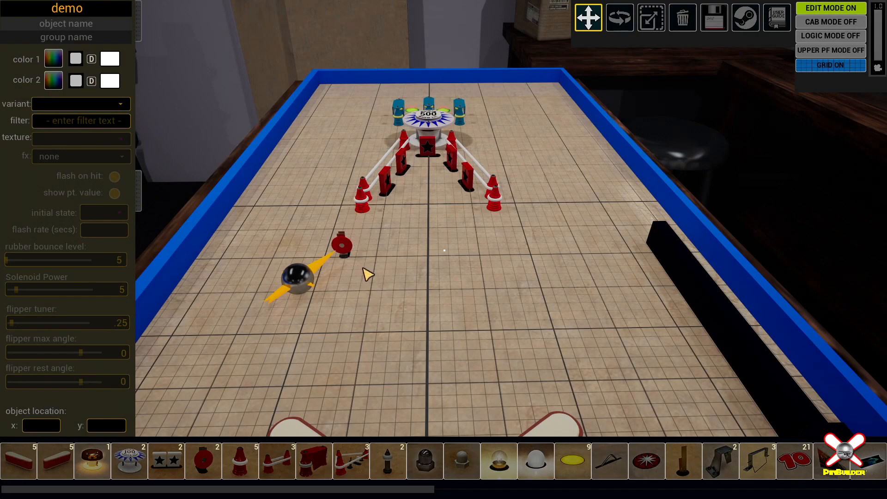
- Open the control settings, rebind the edit-mode Toggle Grid command to G and return to the table
key("Escape")
left_click(85, 54)
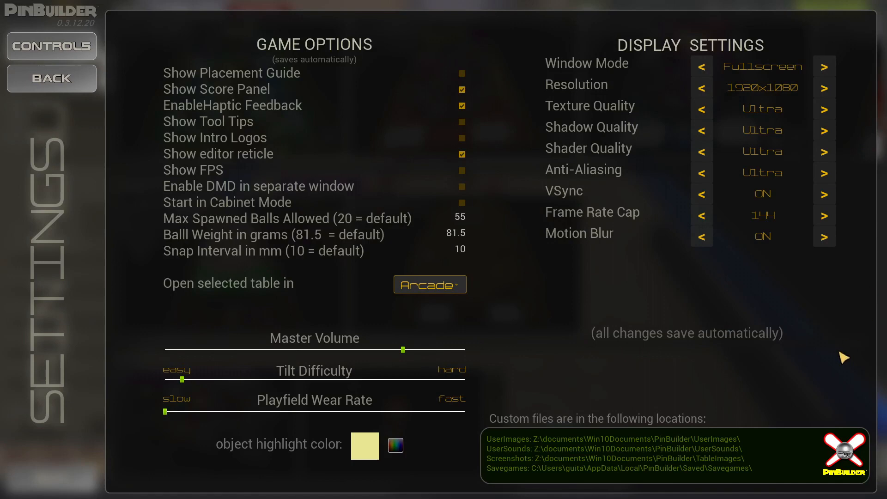
left_click(74, 50)
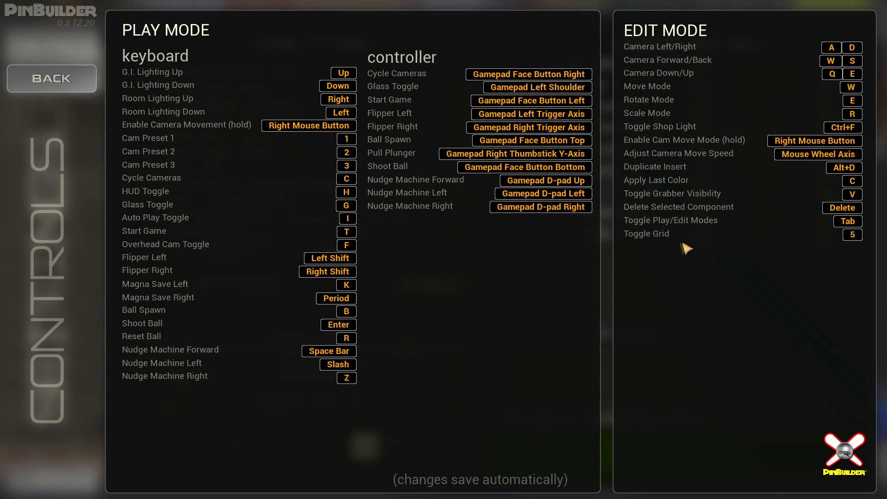
left_click(853, 238)
key("5")
left_click(853, 236)
key("5")
left_click(852, 235)
left_click(90, 79)
- Test the Toggle Grid binding by switching the grid off and on repeatedly, leaving it on
key("g")
key("g")
key("g")
key("g")
key("g")
key("g")
key("g")
key("g")
key("g")
key("g")
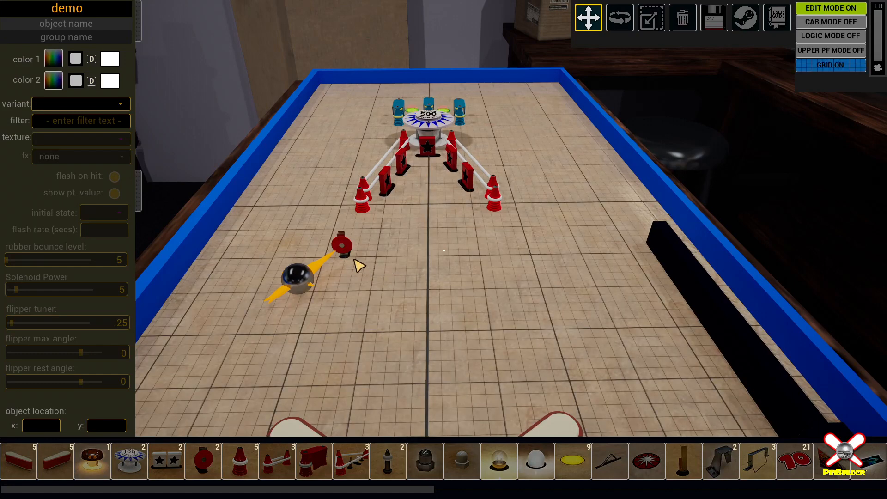
- Rebind the edit-mode Toggle Grid command to 5 in the control settings and return to the table
key("Escape")
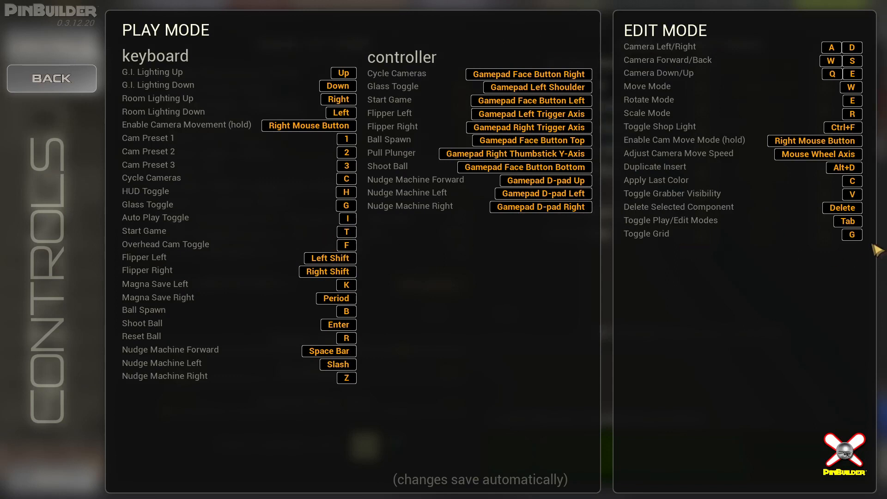
left_click(852, 234)
key("5")
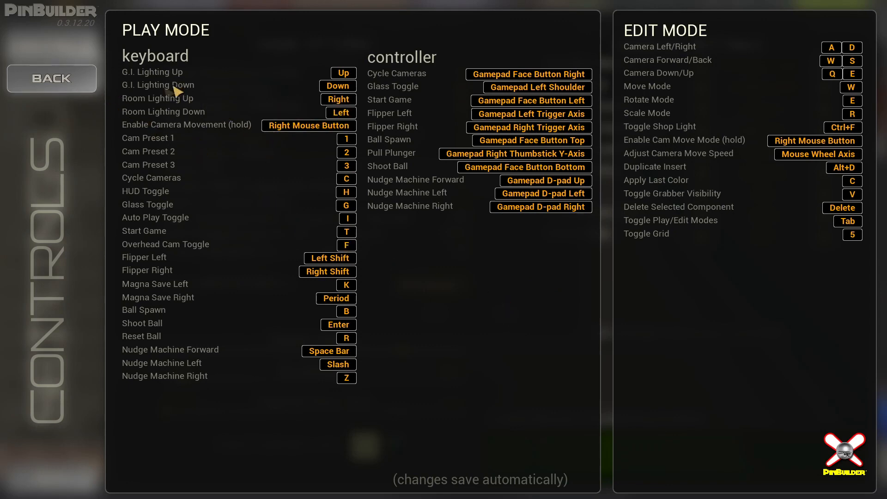
left_click(86, 79)
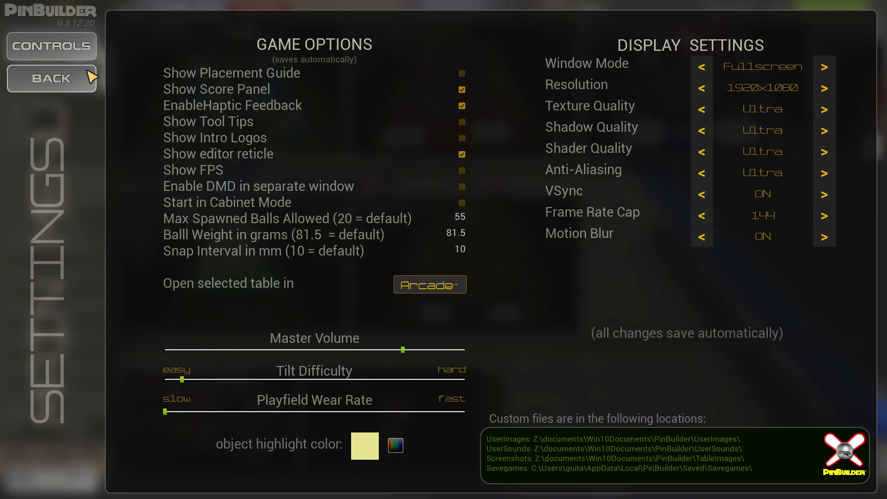
left_click(89, 75)
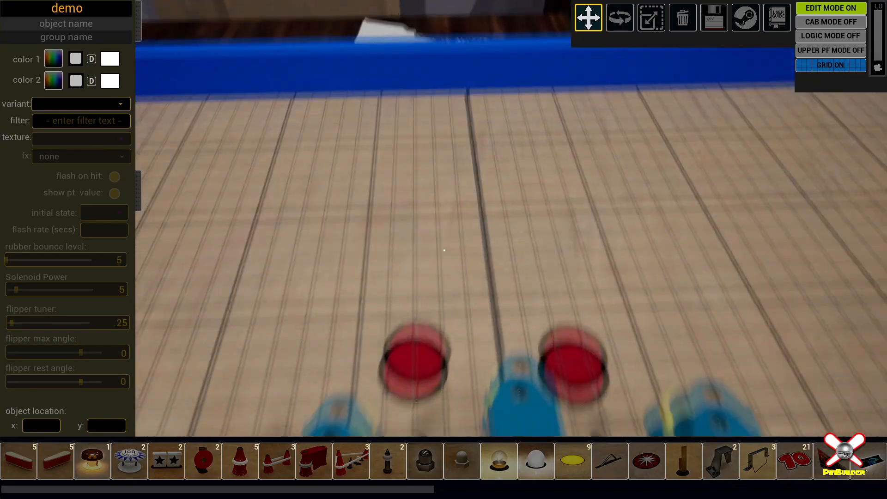
- Turn the grid off, add a decal with variant 10 and place it at about x -63, y 356 behind the top lanes
key("g")
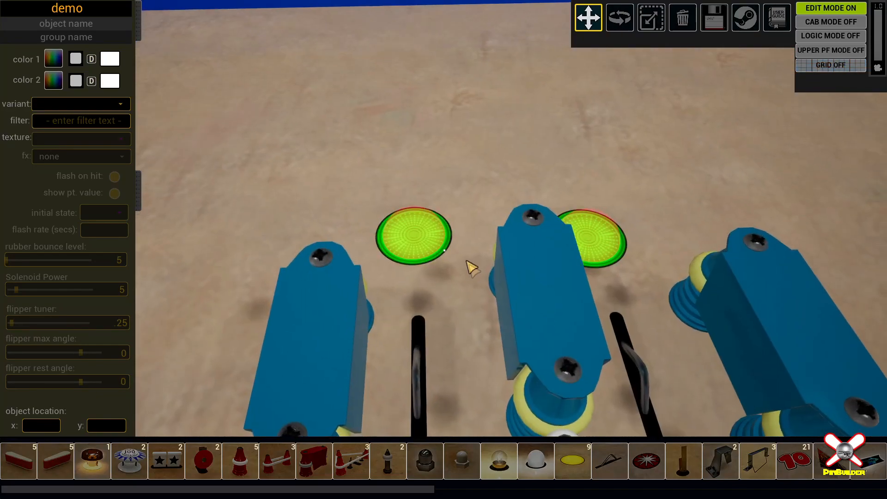
left_click(795, 460)
left_click(51, 104)
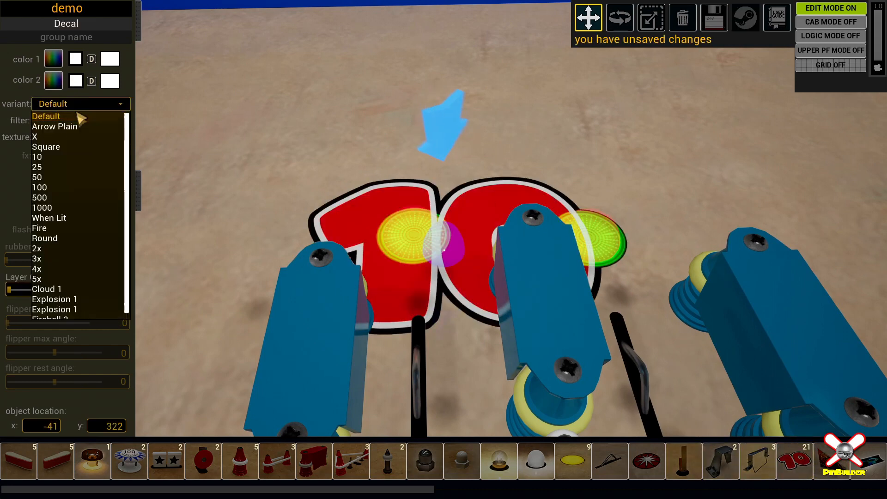
left_click(43, 159)
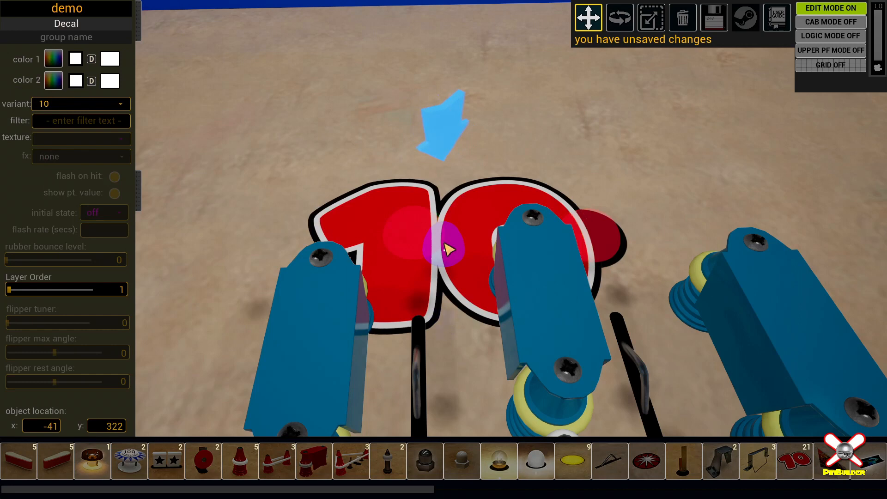
left_click_drag(422, 241, 355, 173)
left_click_drag(444, 250, 441, 247)
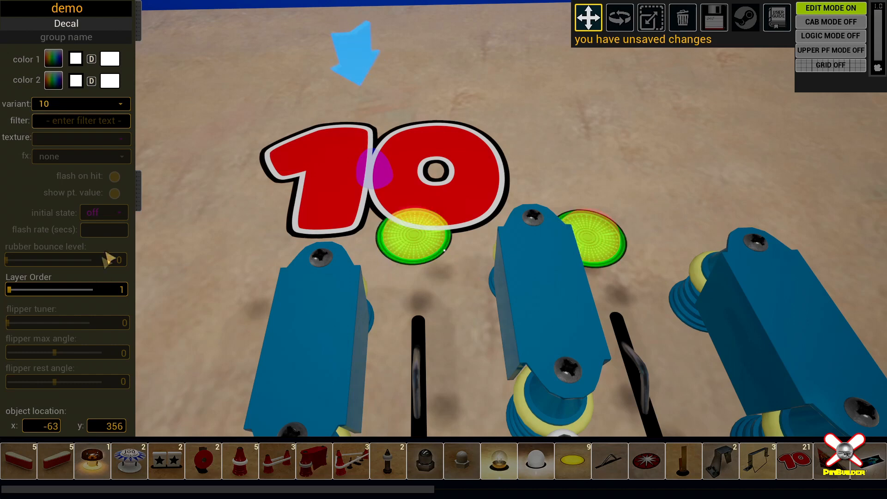
- Set the left top-lane insert's initial state to off and its flash rate to 0
left_click(393, 245)
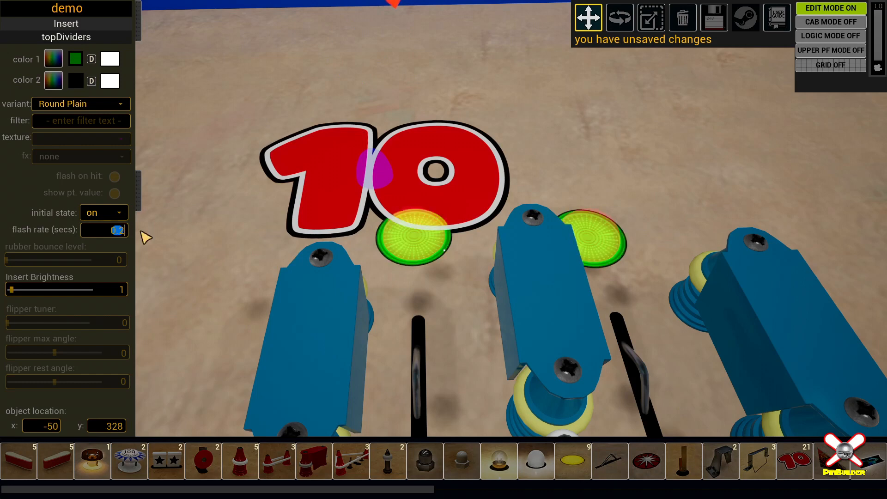
left_click(106, 212)
left_click(106, 238)
left_click(411, 262)
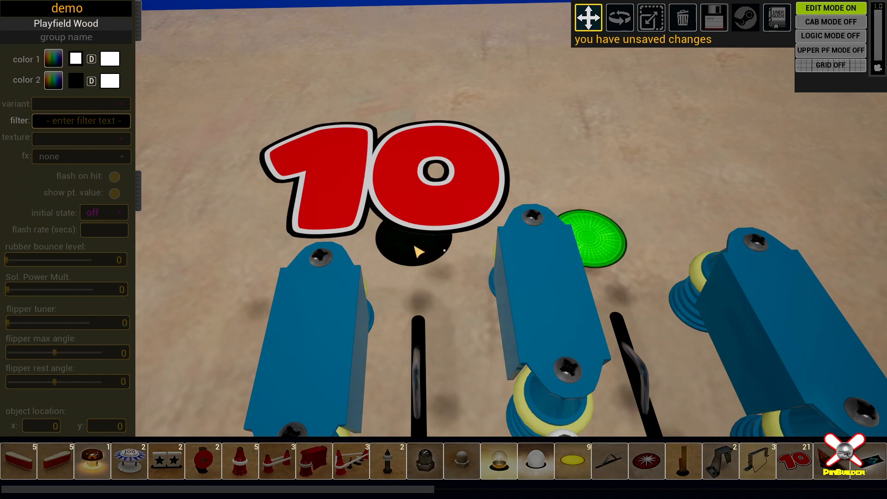
- Set the 10 decal's layer order to 5, comparing how it overlaps the left top-lane insert
left_click(379, 179)
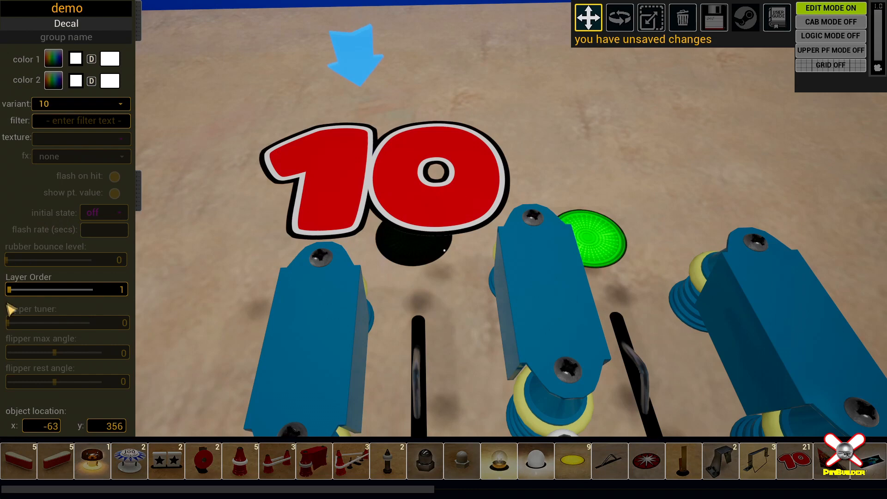
mouse_move(10, 290)
left_mouse_down()
mouse_move(91, 291)
mouse_move(14, 290)
left_mouse_up()
left_click(421, 248)
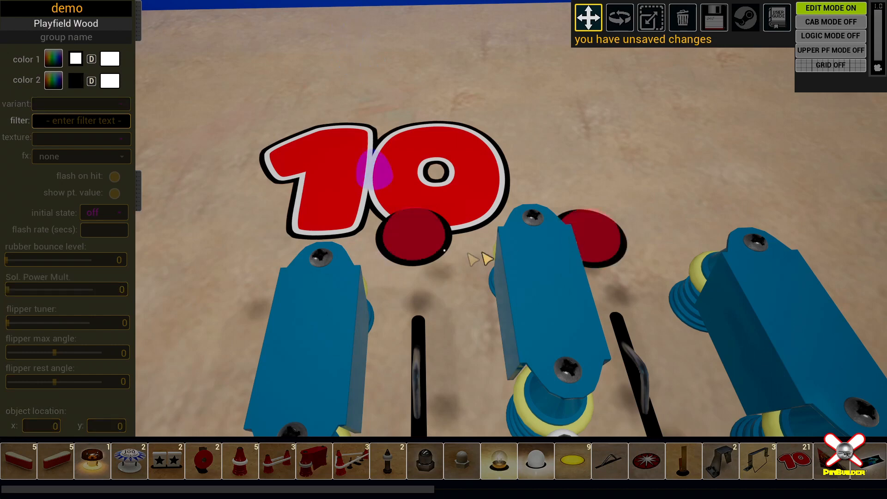
left_click(418, 240)
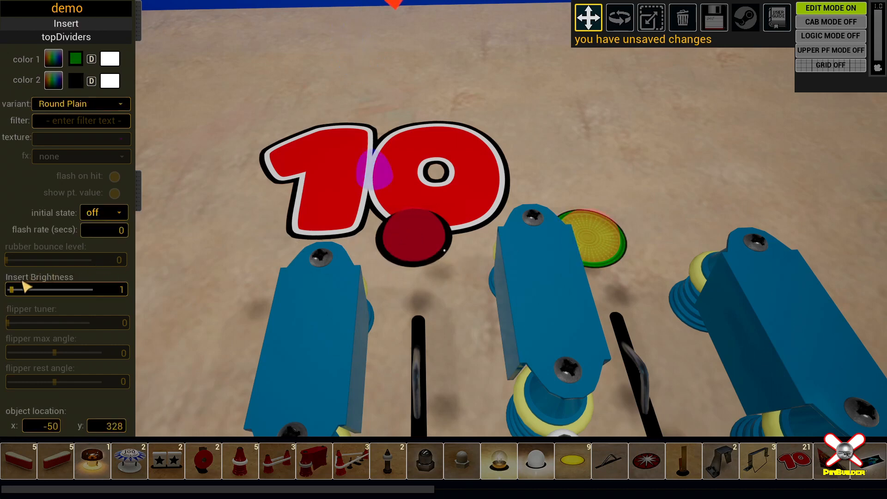
left_click(389, 172)
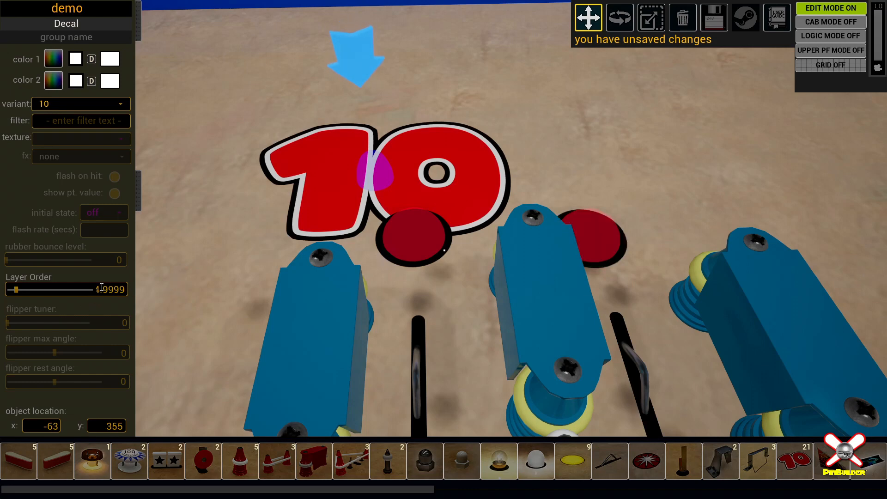
type("5")
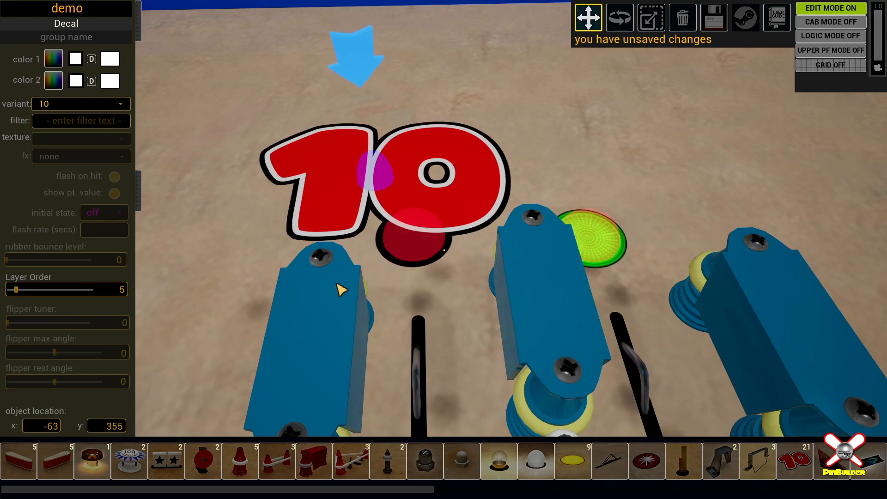
- Move the 10 decal to about x -68, y 355, overlapping the left top-lane insert, and view the whole table
left_click(416, 254)
mouse_move(362, 184)
left_mouse_down()
mouse_move(342, 185)
mouse_move(367, 185)
left_mouse_up()
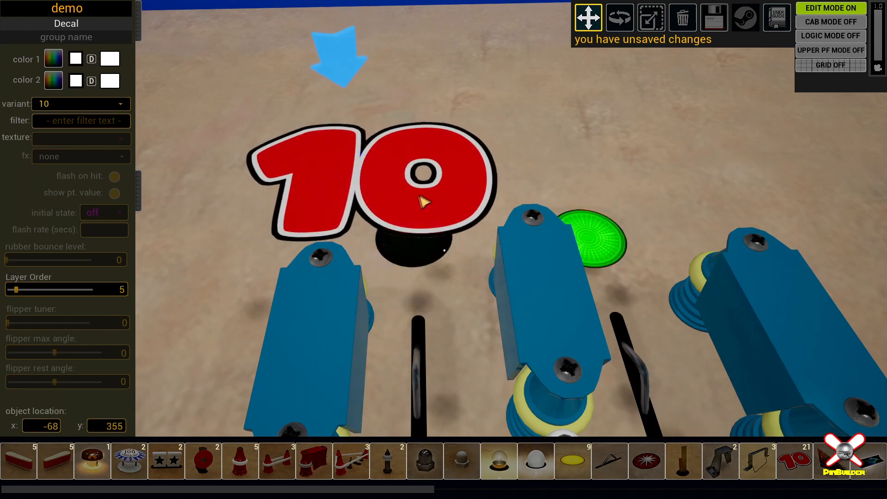
key("w")
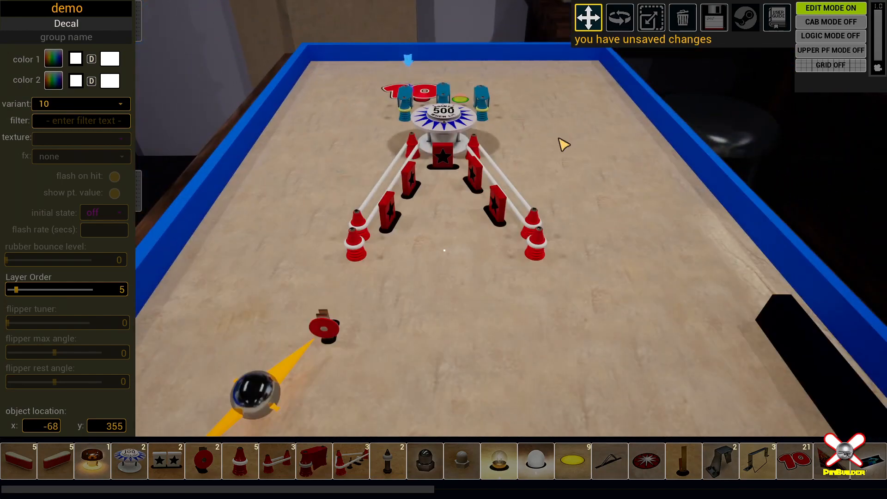
key("s")
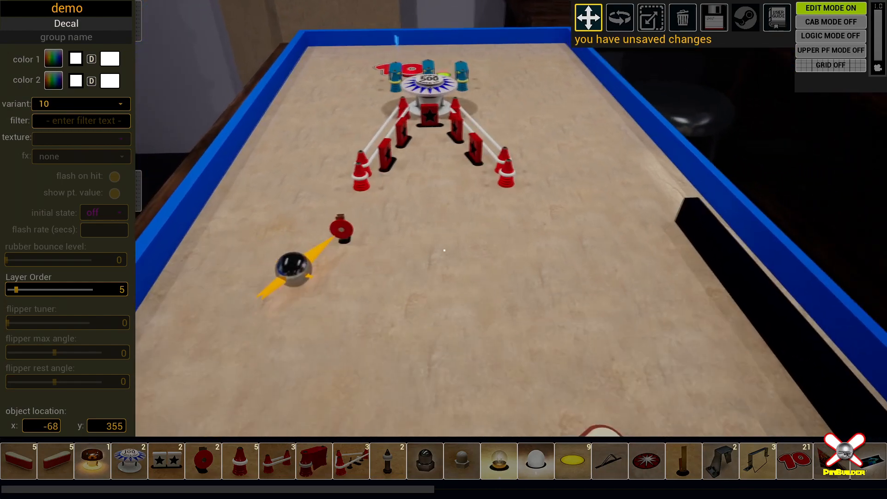
- Move the round red target against the lower post of the left drop target row and save the table
left_click_drag(365, 180, 373, 162)
left_click(386, 166)
key("ctrl+s")
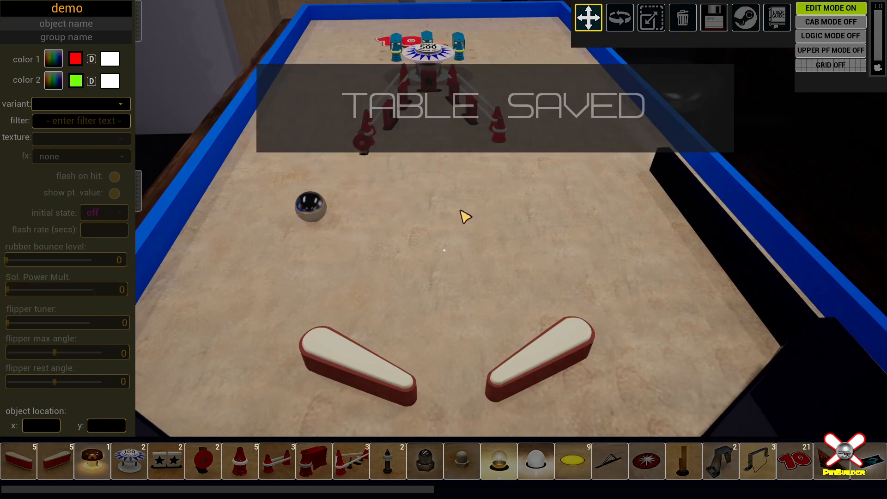
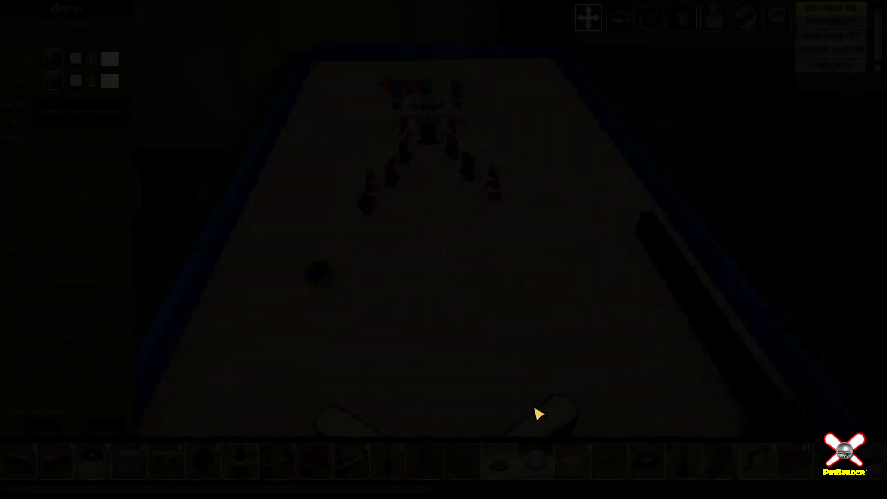
- Examine the backglass with its score displays and the empty pinball cabinet beside the workbench
right_click_drag(491, 337, 614, 250)
right_click_drag(445, 250, 401, 154)
key("w")
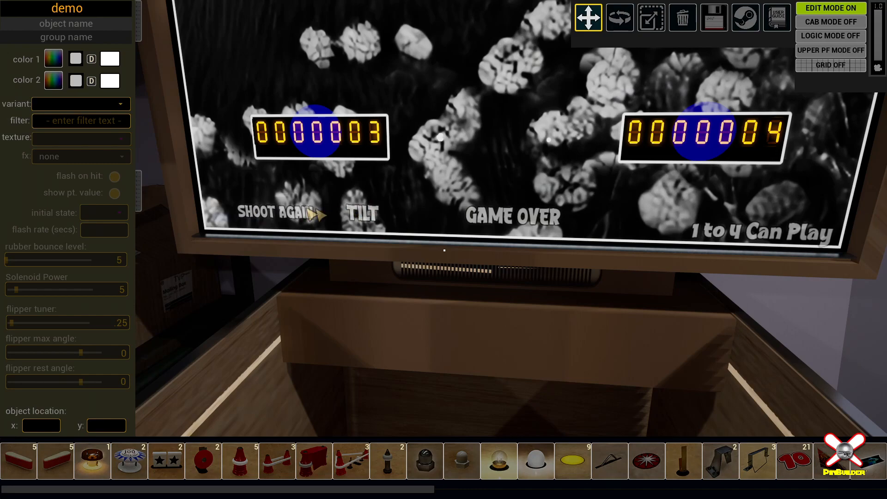
right_click_drag(453, 209, 525, 162)
key("s")
mouse_move(444, 250)
right_mouse_down()
mouse_move(460, 277)
mouse_move(441, 172)
mouse_move(451, 251)
right_mouse_up()
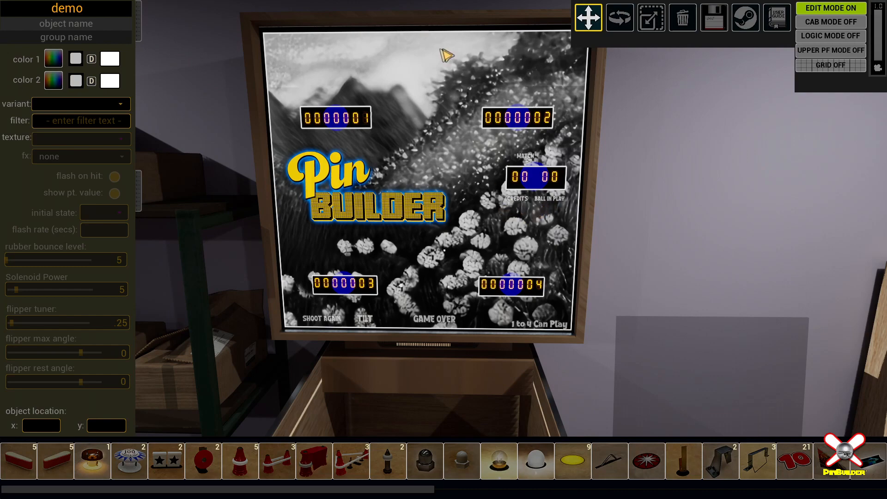
right_click_drag(397, 96, 459, 174)
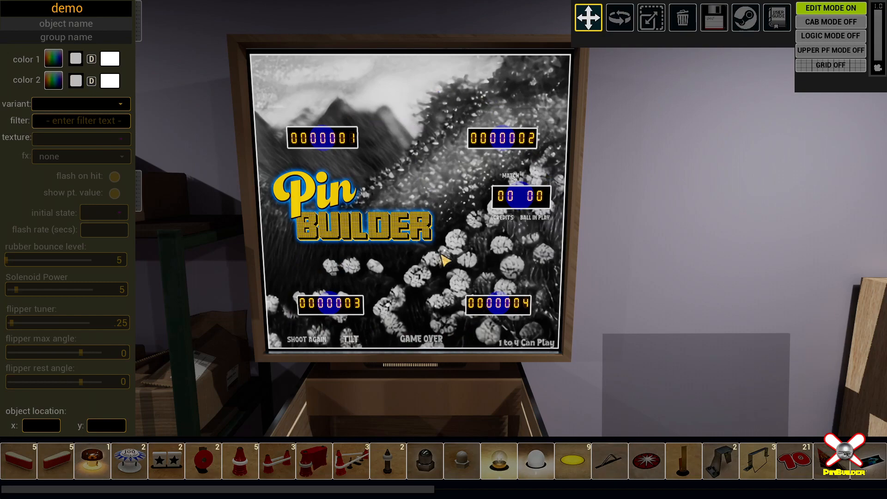
right_click_drag(302, 230, 259, 231)
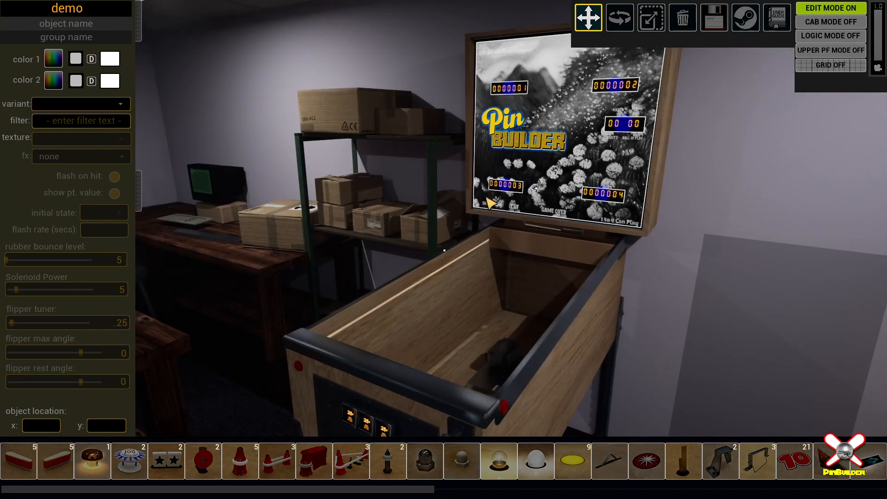
- Return to the playfield on the workbench and turn the grid on
right_click_drag(521, 215, 439, 216)
scroll(444, 250, "up", 5)
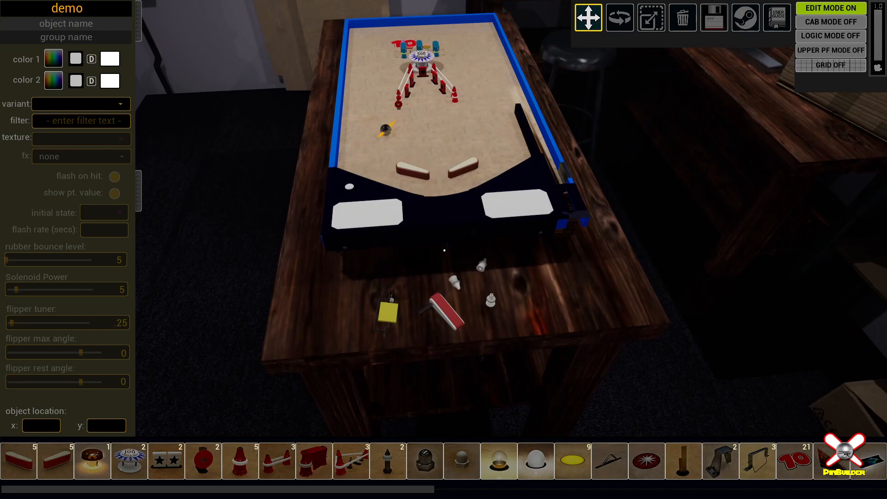
scroll(445, 250, "down", 3)
right_click_drag(444, 250, 445, 250)
scroll(444, 250, "up", 3)
key("g")
scroll(445, 250, "up", 5)
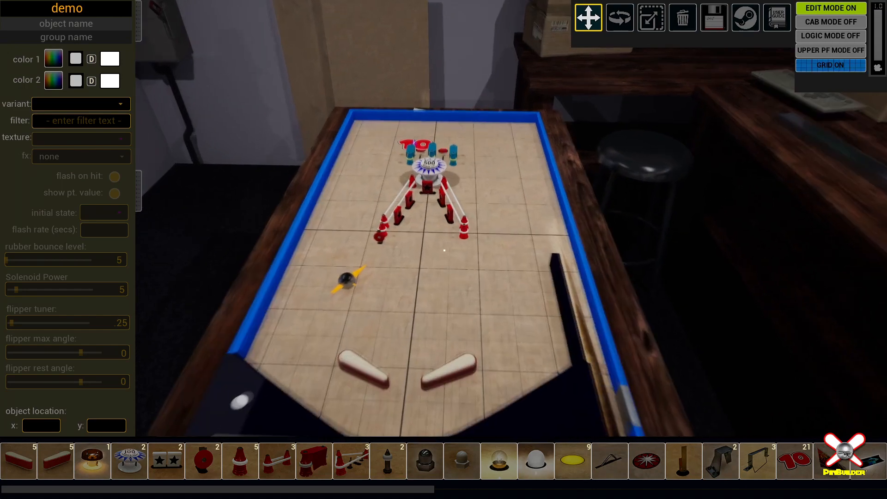
right_click_drag(445, 250, 445, 250)
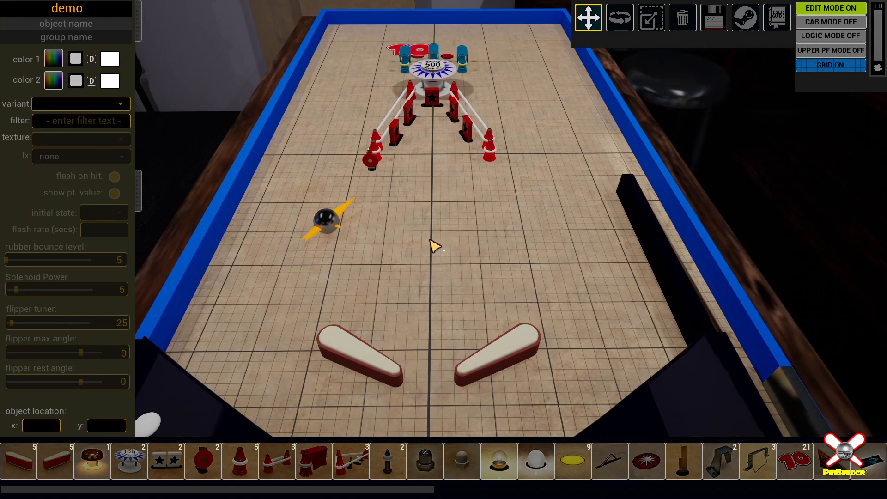